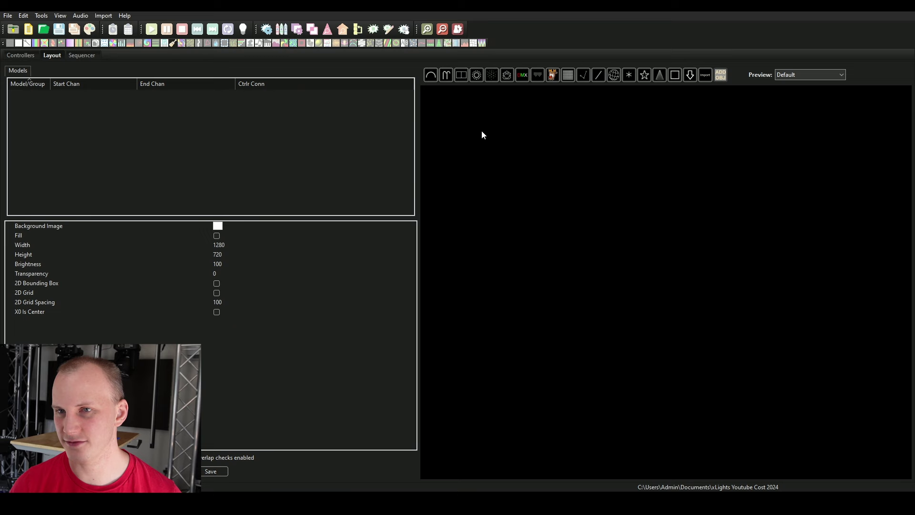
Step: Draw a Tree model on the right of the preview with 180 degrees and 100 nodes per string
click(660, 75)
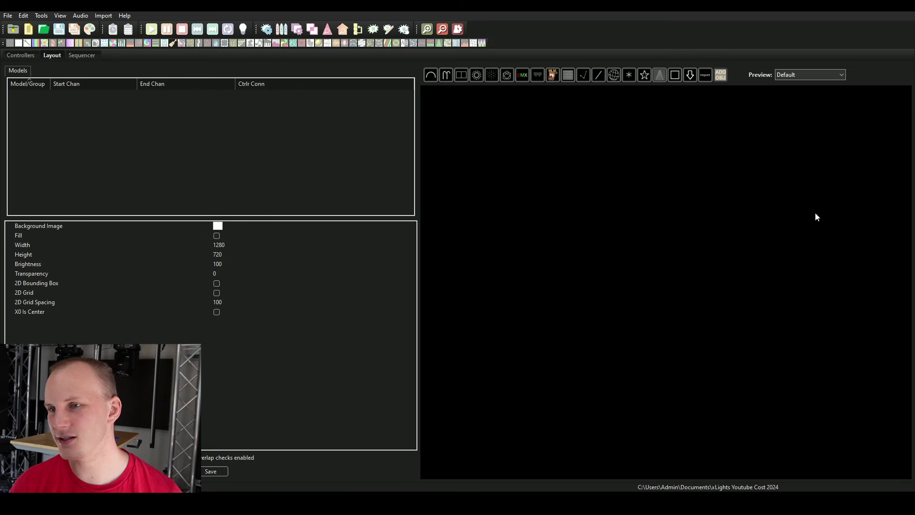
drag(817, 217, 878, 385)
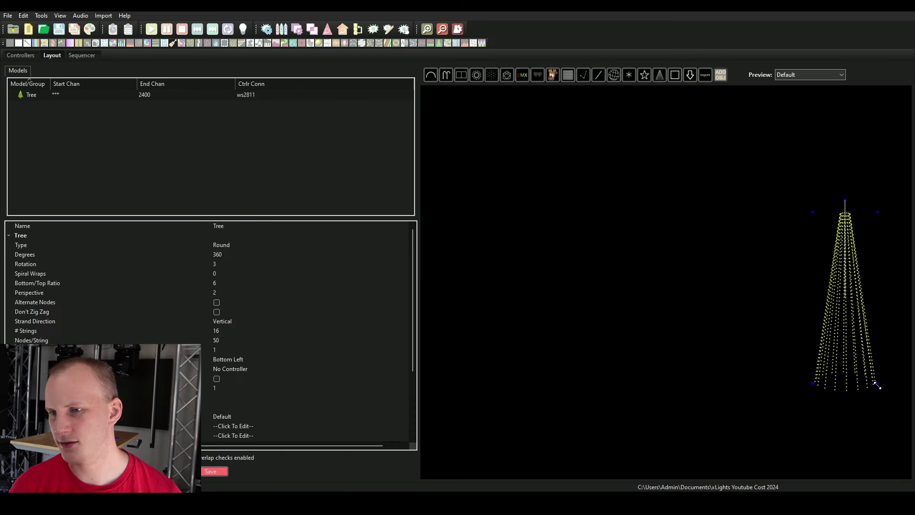
click(228, 256)
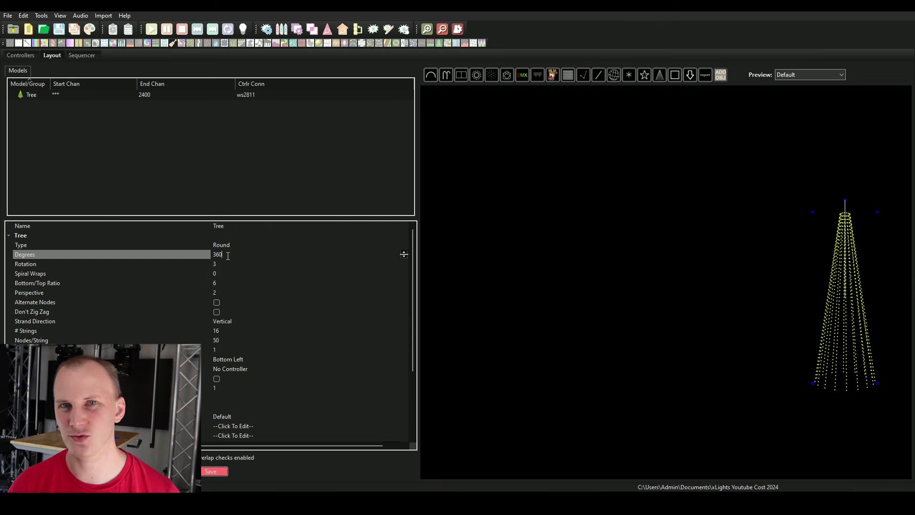
double_click(228, 256)
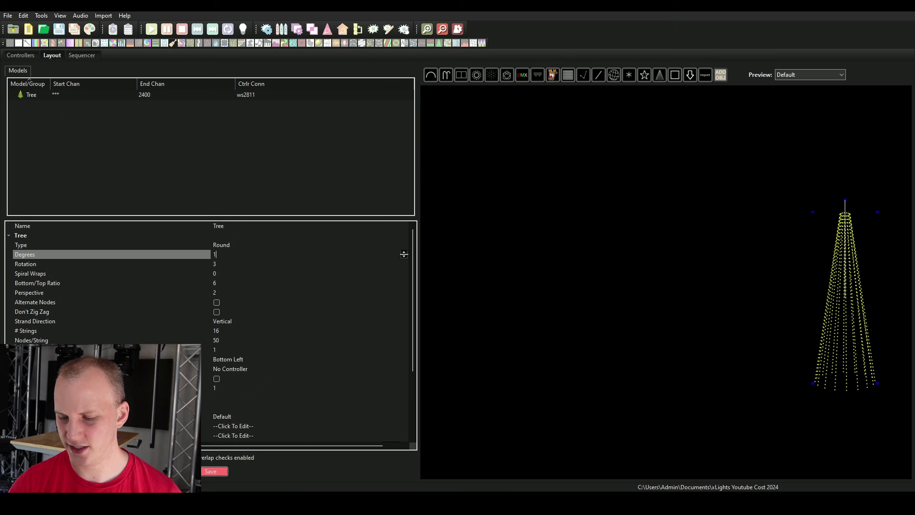
key(Return)
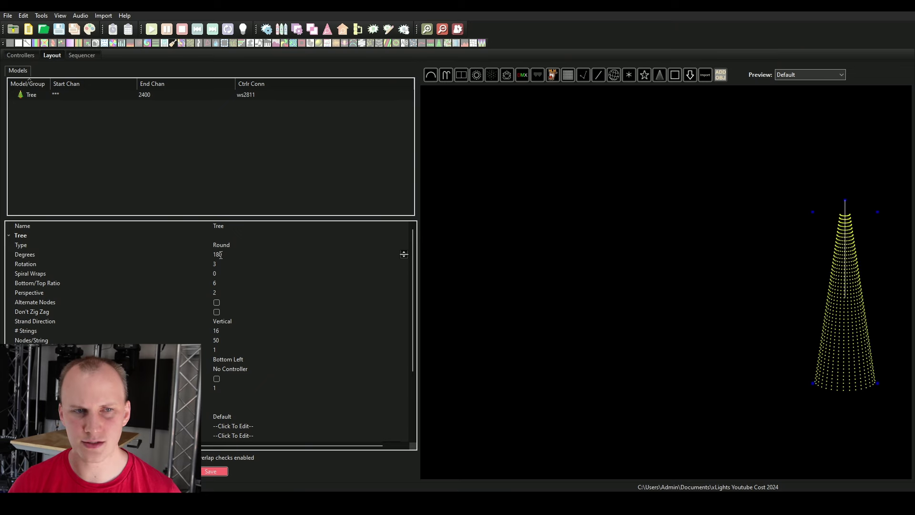
click(215, 340)
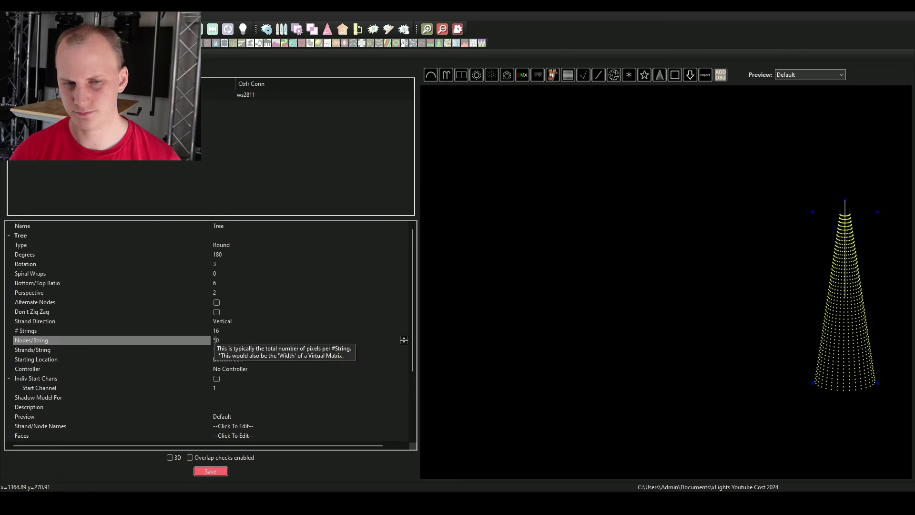
text(1)
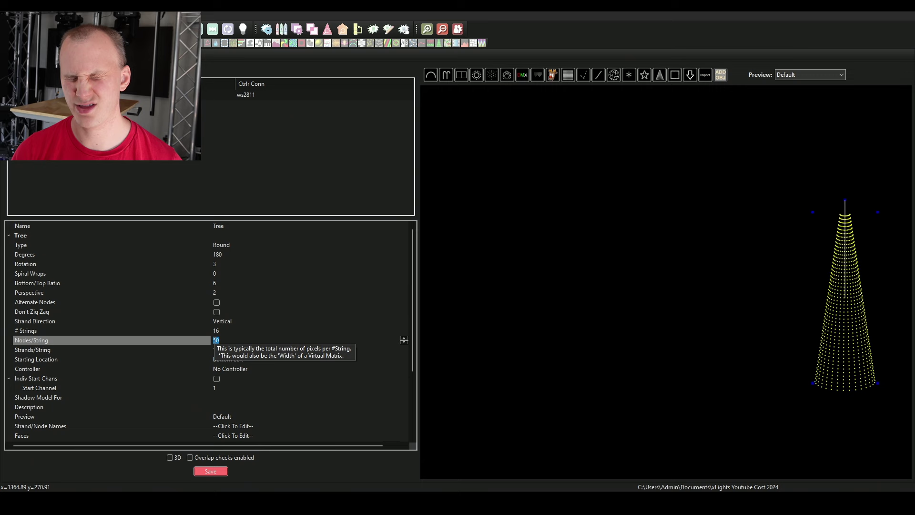
text(0)
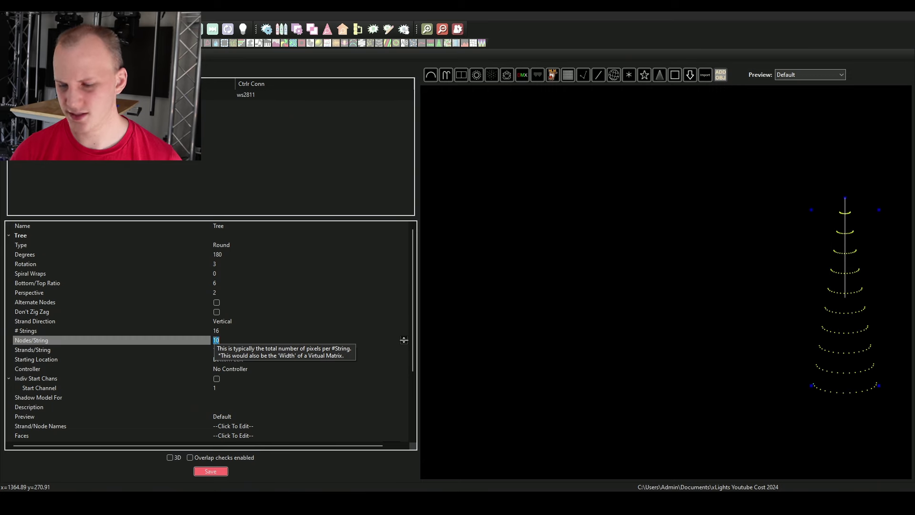
text(0)
key(Return)
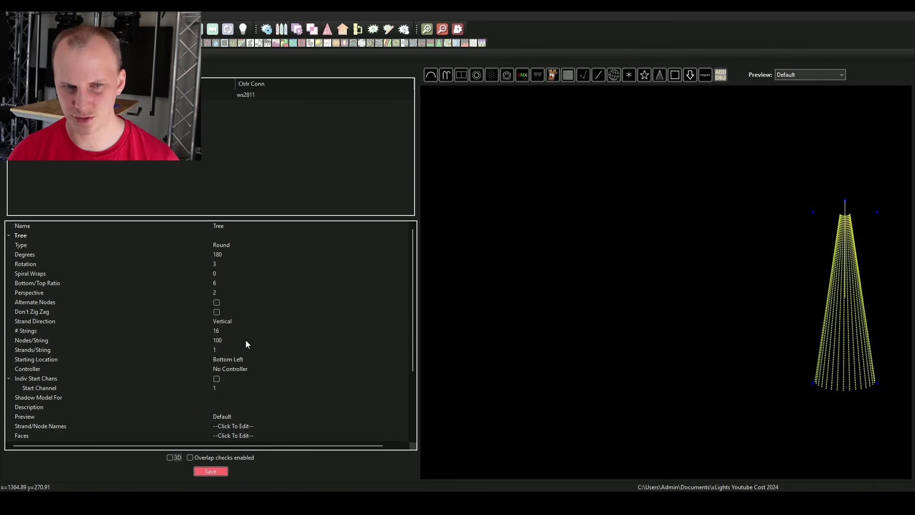
click(629, 275)
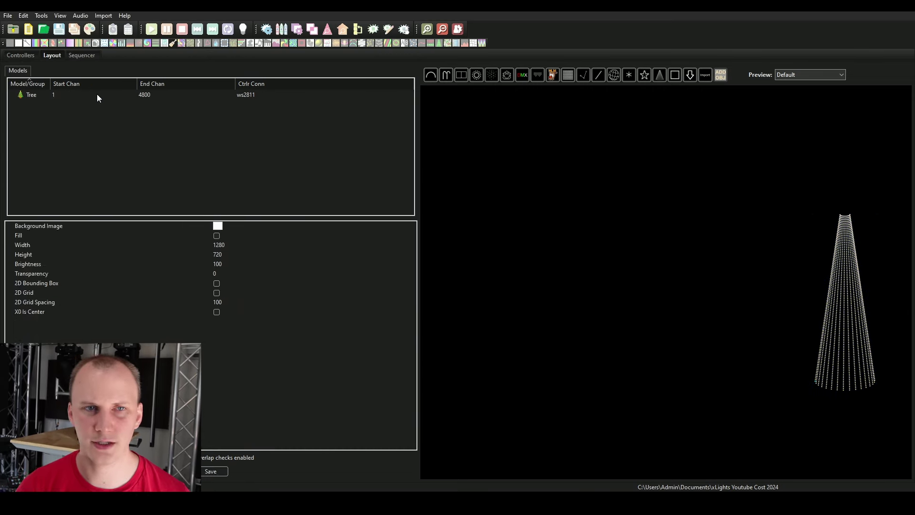
click(96, 93)
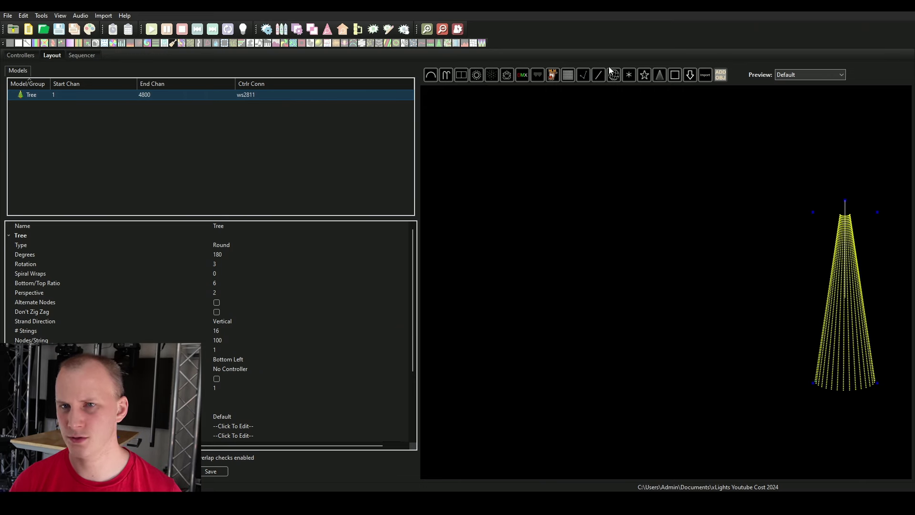
Step: Place a vendor model in the preview and allow the vendor model list to download
click(688, 76)
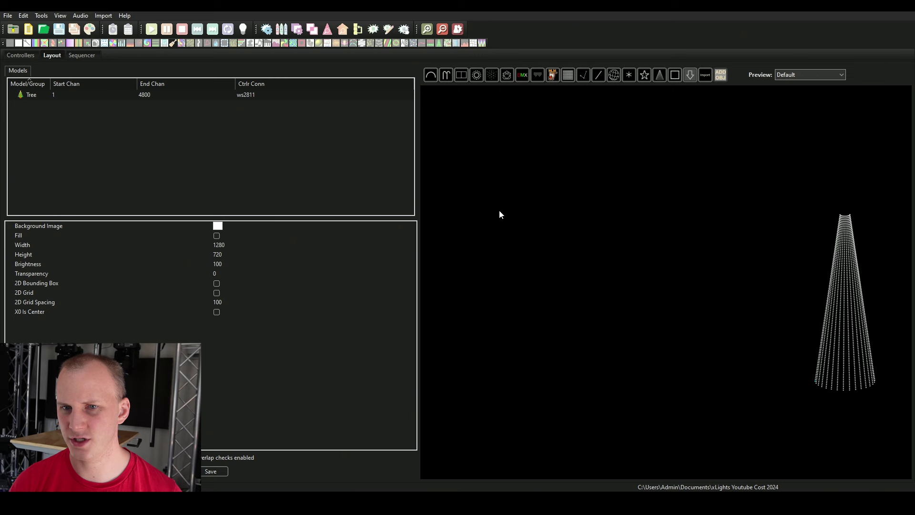
drag(476, 203, 513, 247)
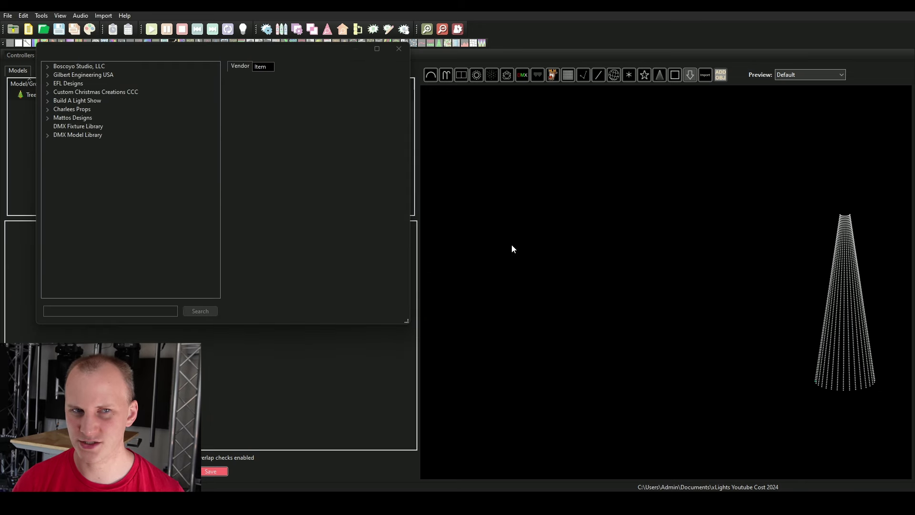
click(46, 135)
click(47, 135)
click(55, 129)
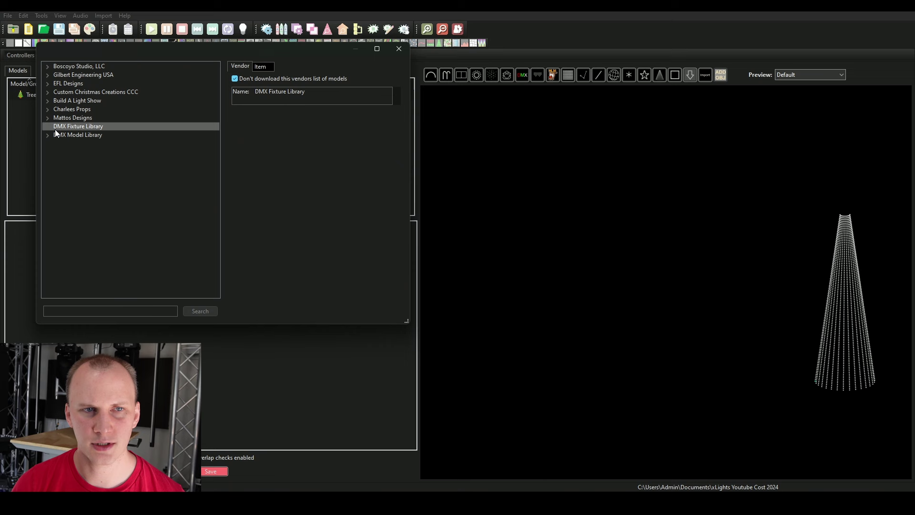
click(262, 67)
click(249, 68)
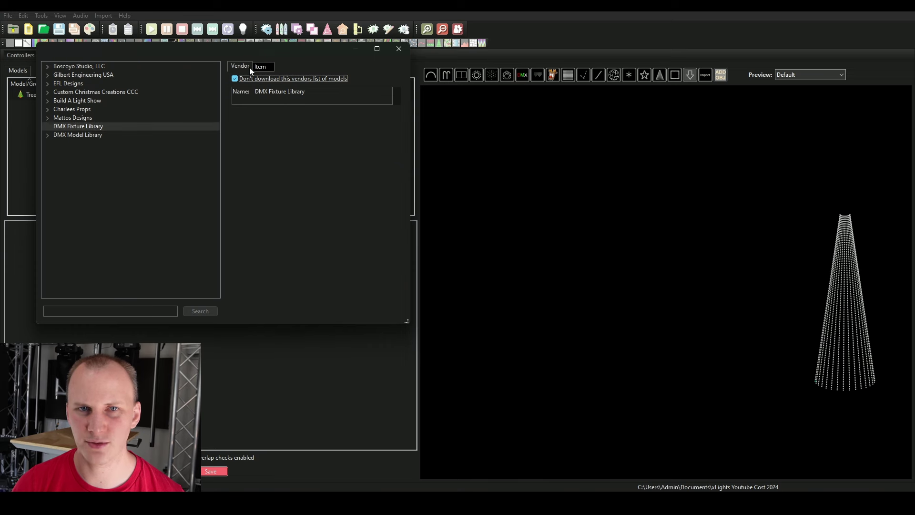
click(235, 80)
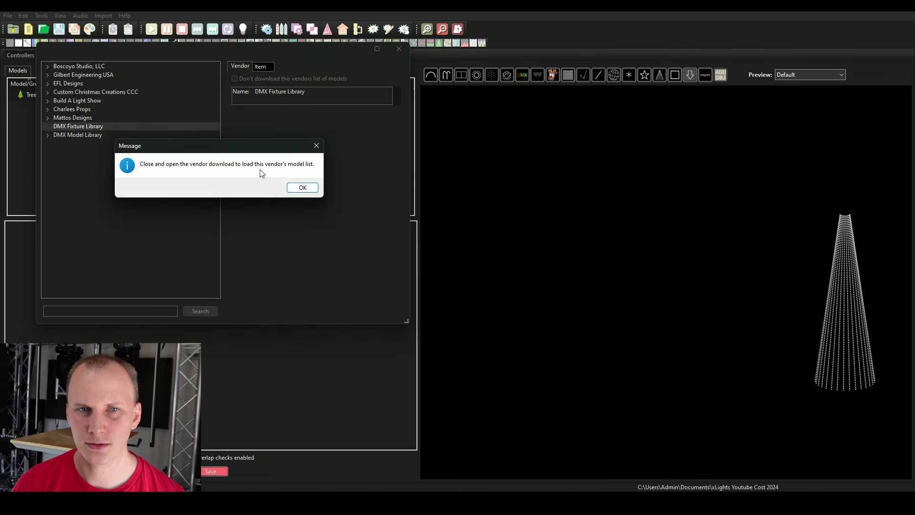
click(293, 186)
Step: Browse the vendor catalogues and review the Boscoyo Studio wreath models
click(82, 118)
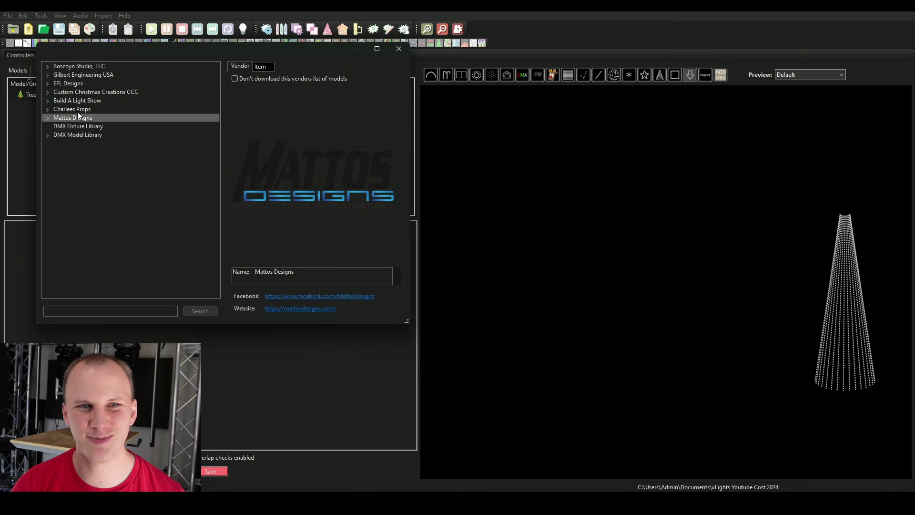
click(66, 109)
click(70, 100)
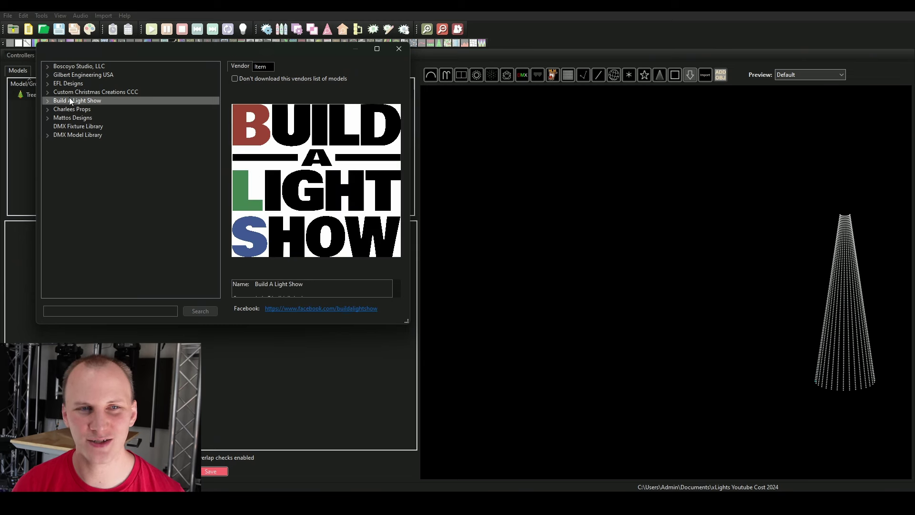
click(48, 84)
click(47, 83)
click(47, 67)
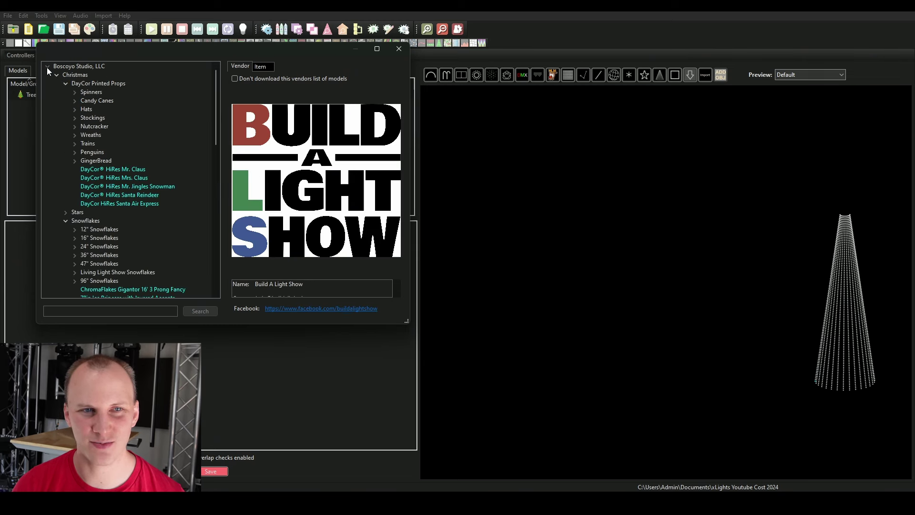
click(75, 135)
click(112, 143)
click(118, 152)
click(121, 161)
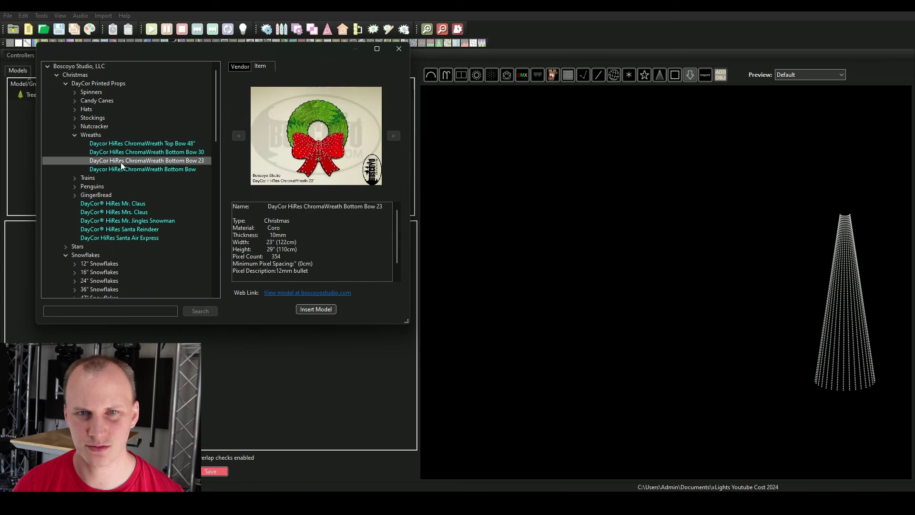
click(122, 168)
click(126, 160)
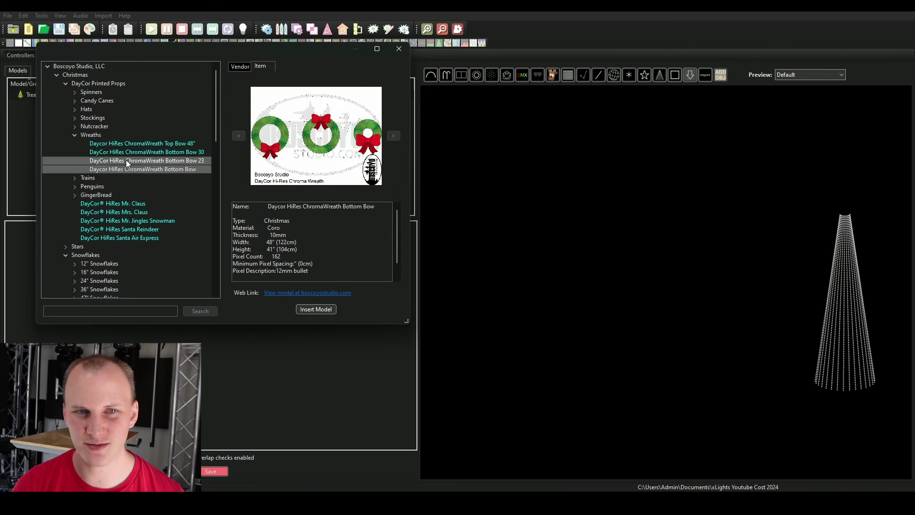
click(126, 152)
click(124, 143)
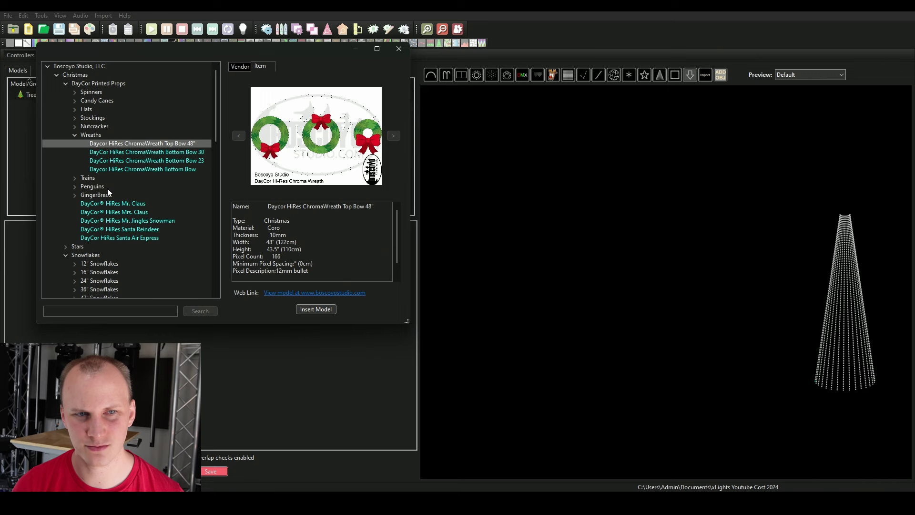
scroll(78, 185, down, 2)
Step: Compare Boscoyo 36" snowflakes and insert the ChromaFlakes 36"--3 prong model
click(95, 220)
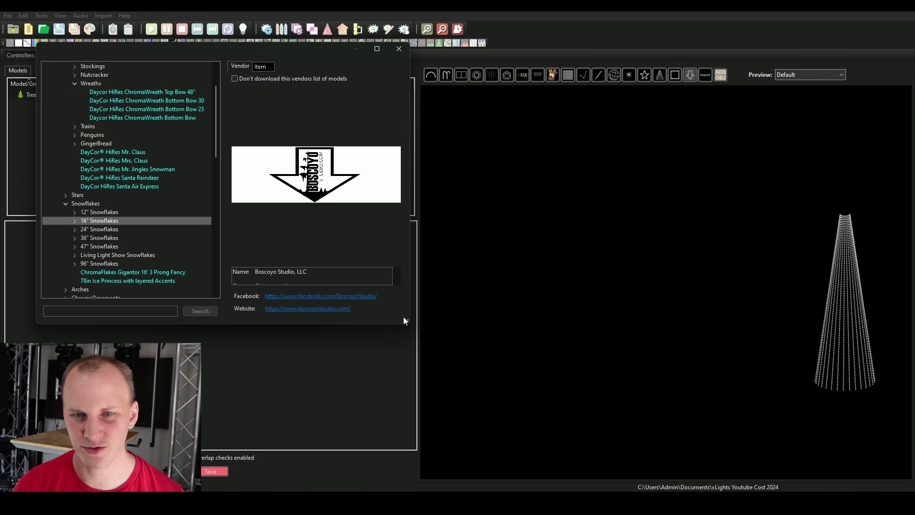
drag(407, 320, 408, 366)
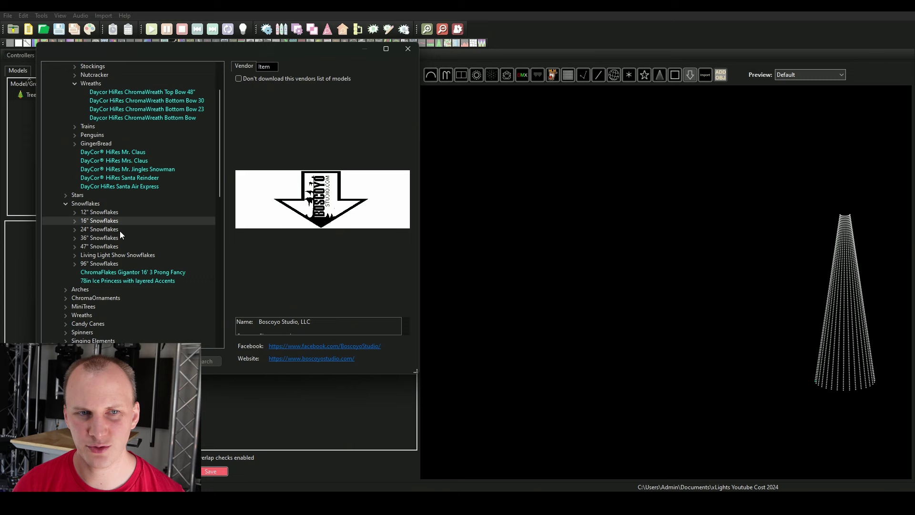
click(74, 221)
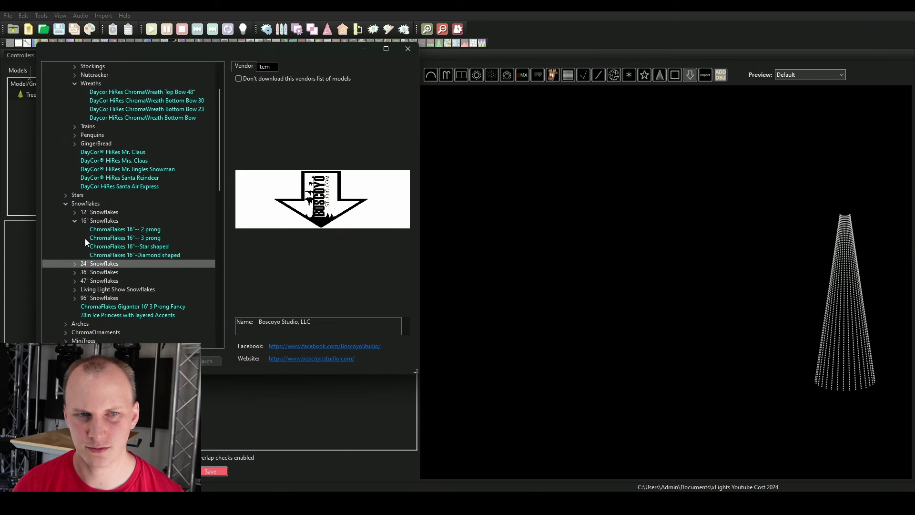
click(75, 272)
click(119, 272)
click(119, 289)
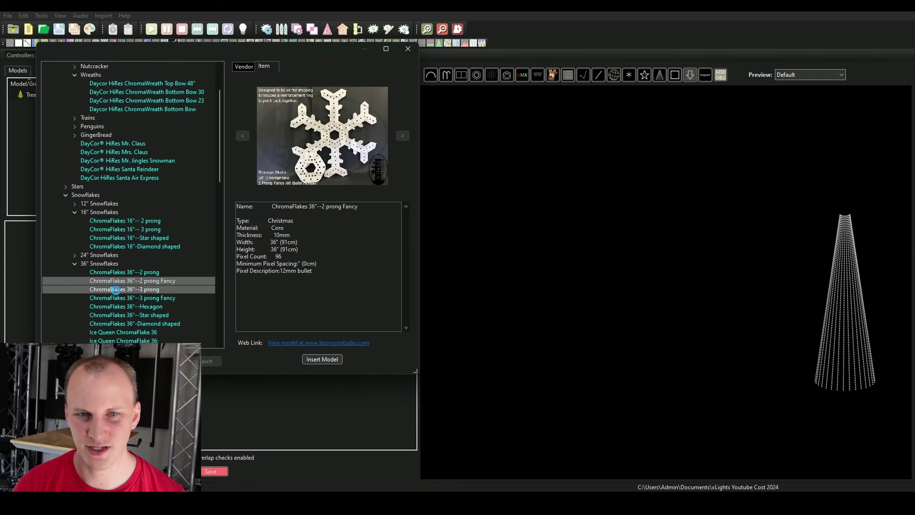
click(118, 298)
click(119, 308)
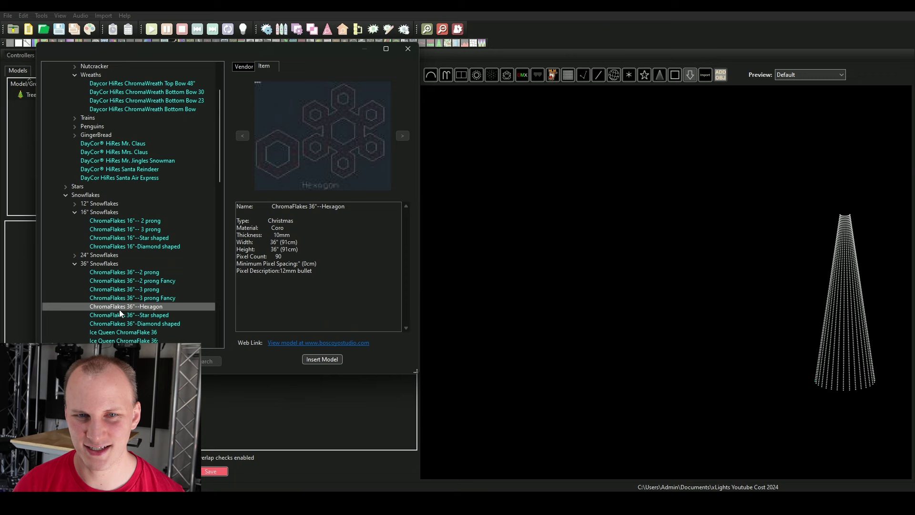
click(121, 318)
click(121, 323)
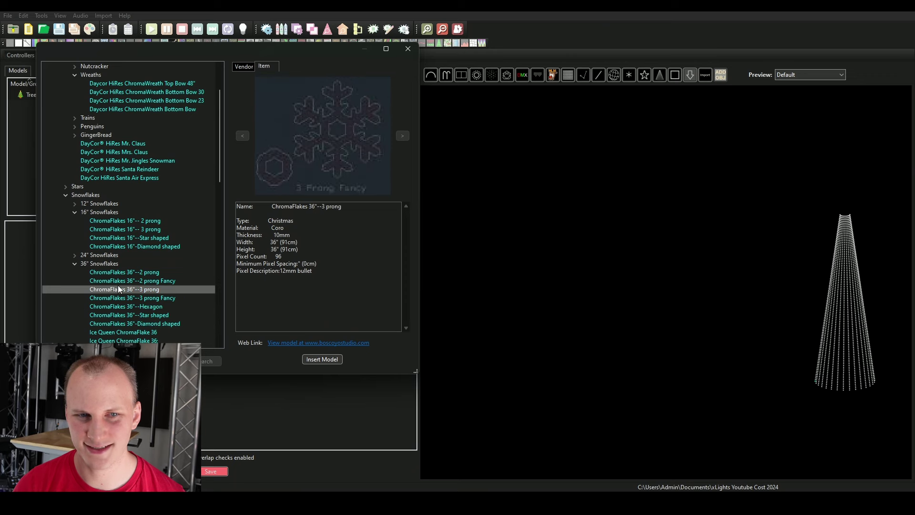
click(118, 288)
click(313, 359)
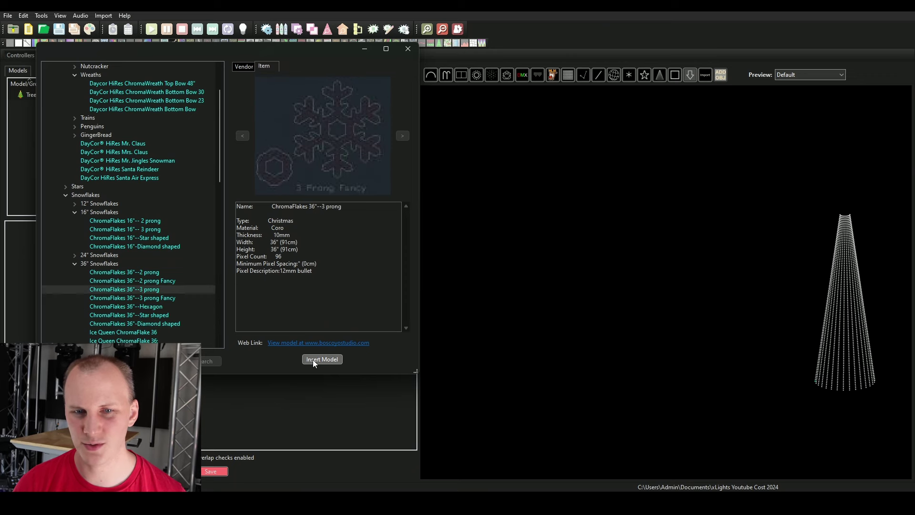
Step: Enlarge the ChromaFlake, paste copies up to Prong-10 left of the Tree, and save the layout
drag(513, 245, 560, 245)
key(ctrl+c)
key(ctrl+v)
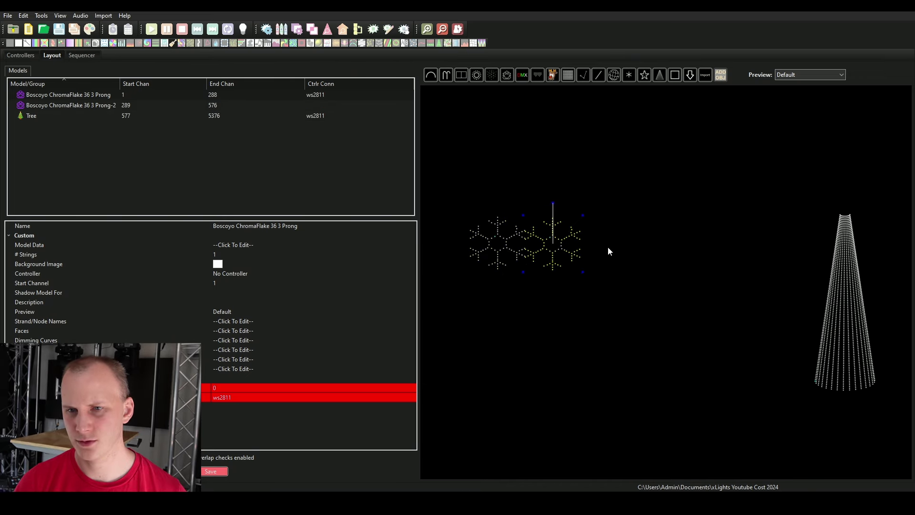
key(ctrl+v)
key(ctrl+v)
key(ctrl+v)
key(ctrl+v)
key(ctrl+v)
key(ctrl+v)
key(ctrl+v)
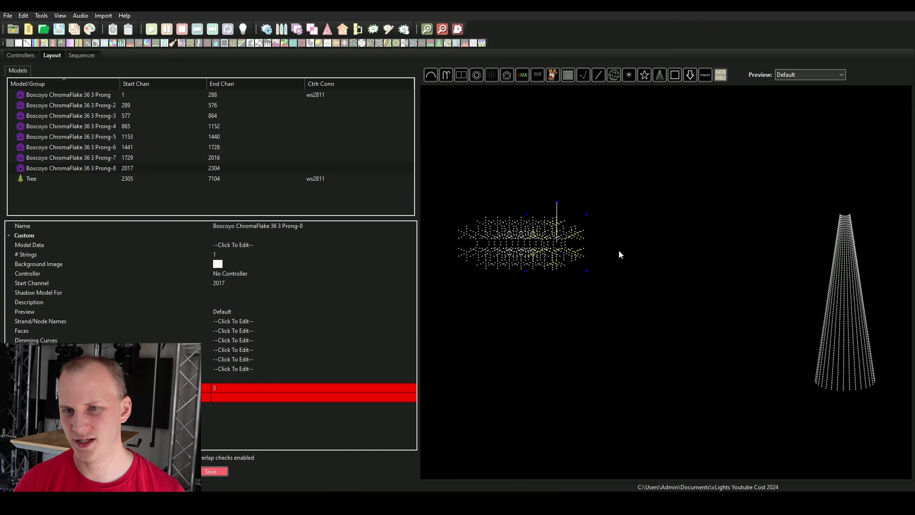
key(ctrl+v)
click(472, 178)
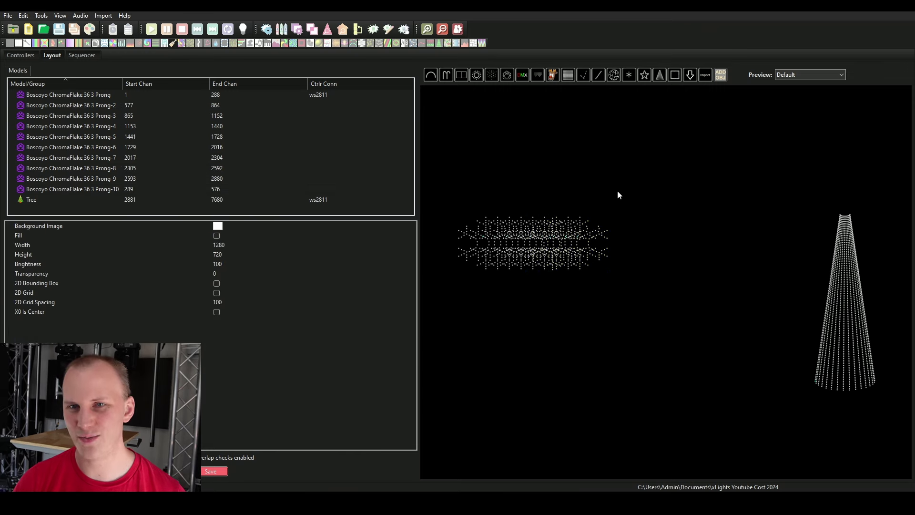
key(ctrl+s)
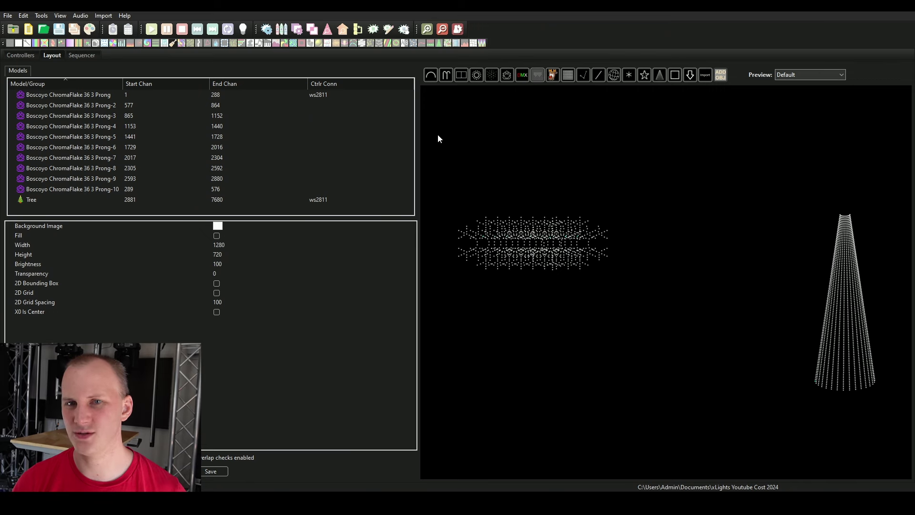
Step: Draw an Icicles run across the top with 1 string of 80 nodes, then paste two copies
drag(438, 136, 630, 139)
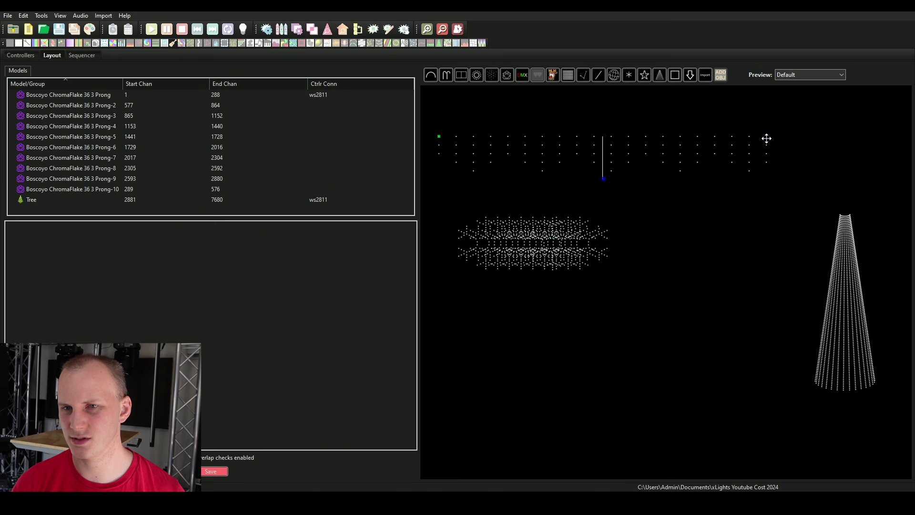
drag(766, 139, 766, 139)
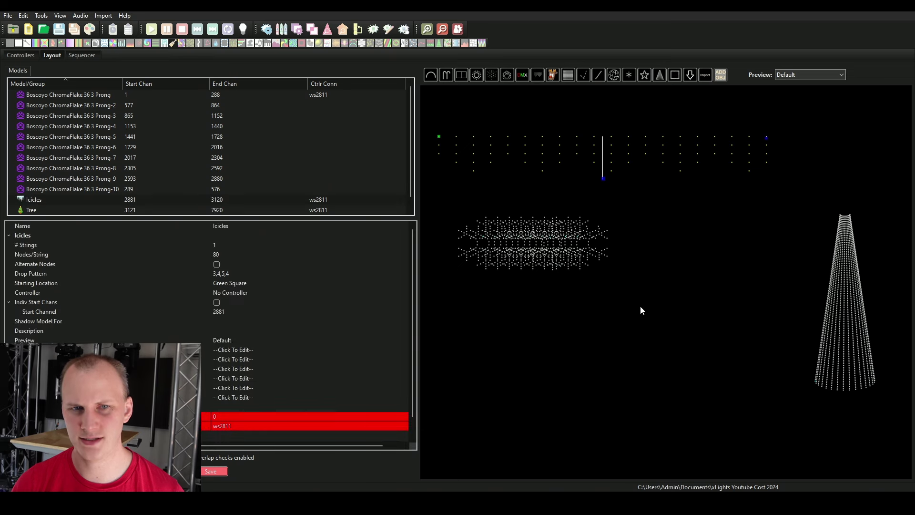
click(214, 246)
key(Tab)
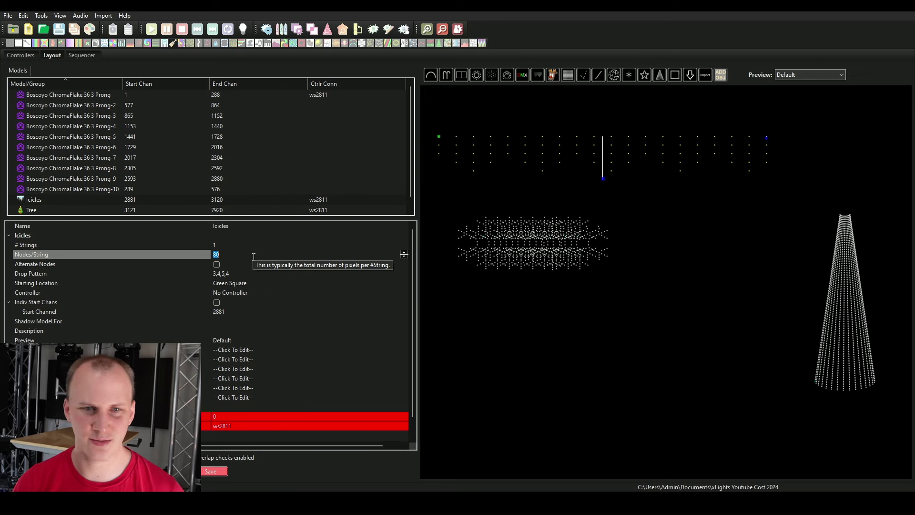
click(453, 153)
key(ctrl+c)
key(ctrl+v)
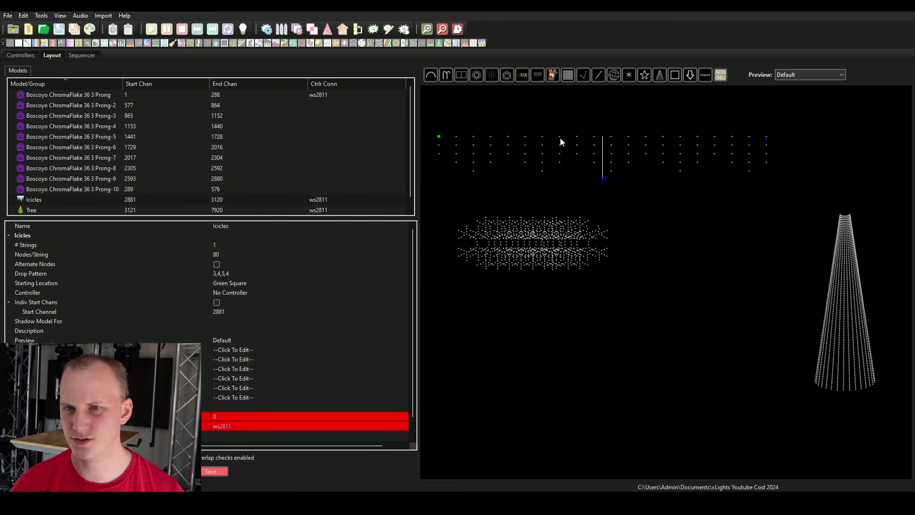
key(ctrl+v)
click(587, 101)
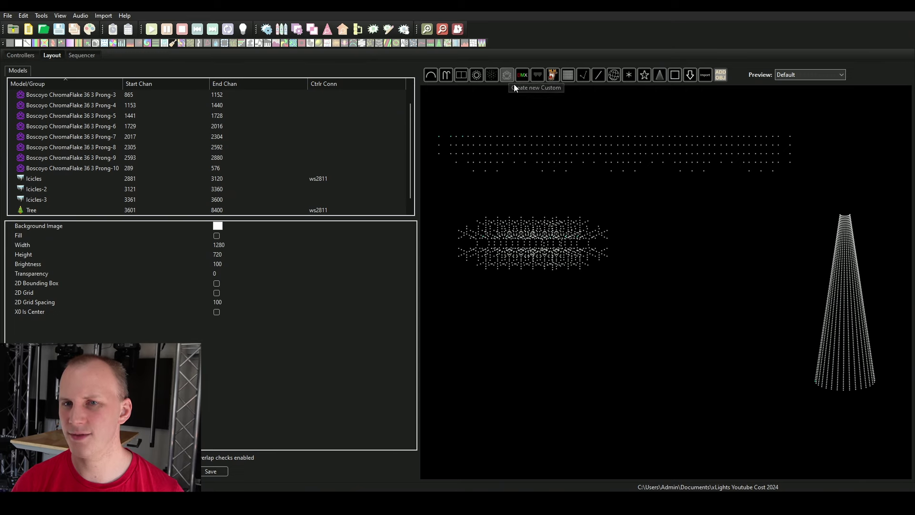
Step: Look through the DMX fixture types without adding one
click(522, 76)
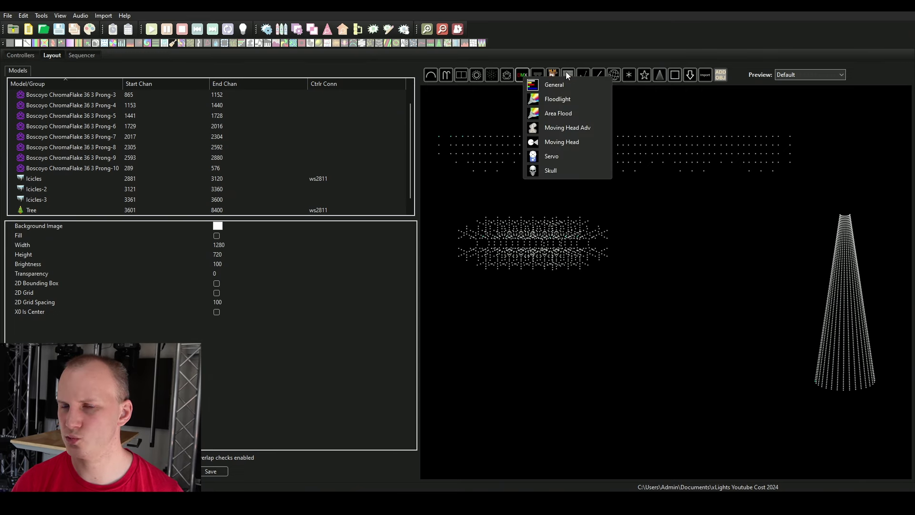
click(600, 57)
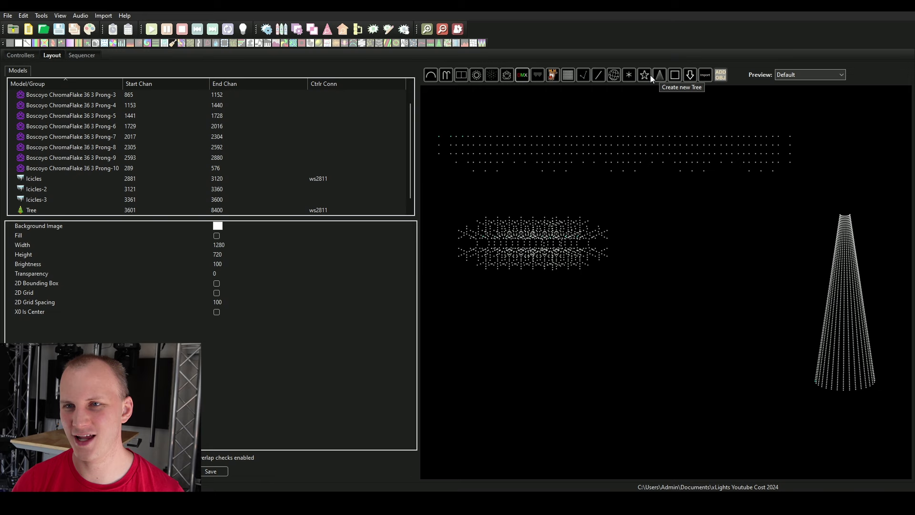
click(674, 75)
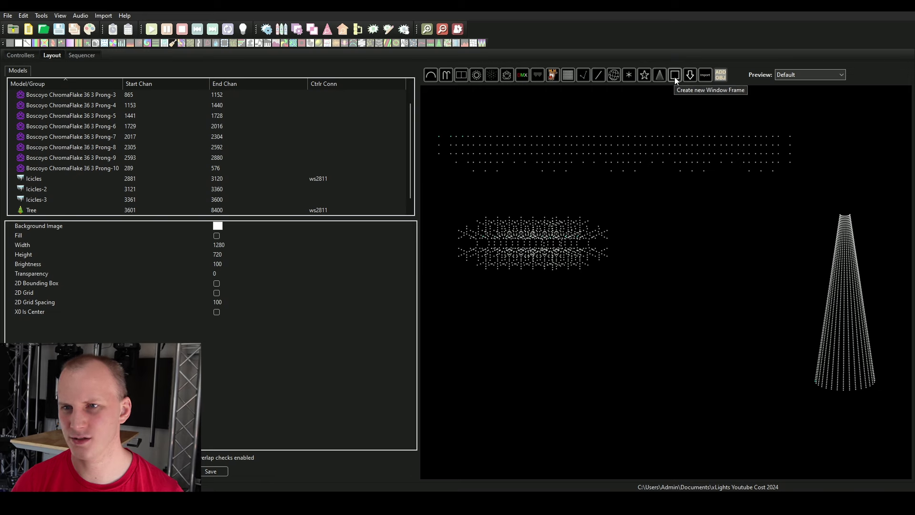
Step: Draw a Window Frame below the snowflakes and paste copies Window Frame-2 through Window Frame-6
mouse_move(488, 315)
mouse_down()
mouse_move(567, 415)
mouse_move(572, 447)
mouse_move(563, 451)
mouse_up()
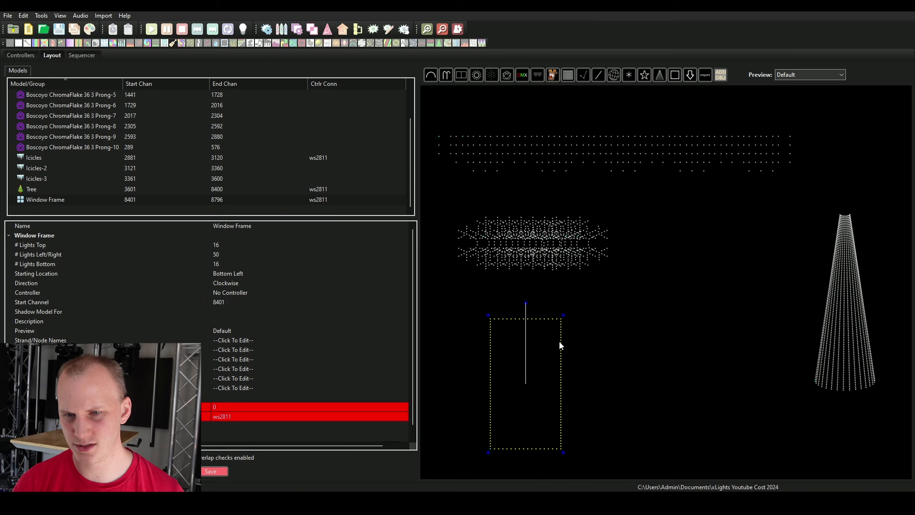
key(ctrl+v)
key(ctrl+v)
key(ctrl+v)
key(ctrl+v)
key(ctrl+v)
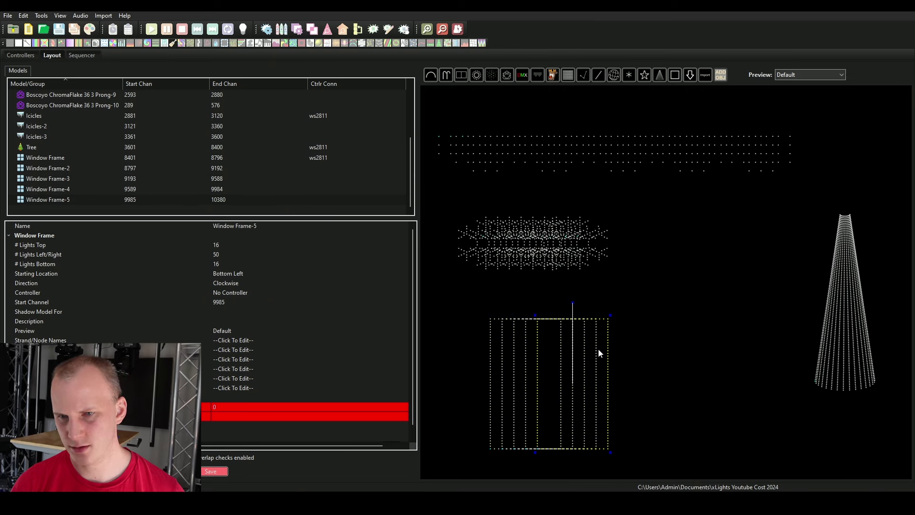
click(498, 298)
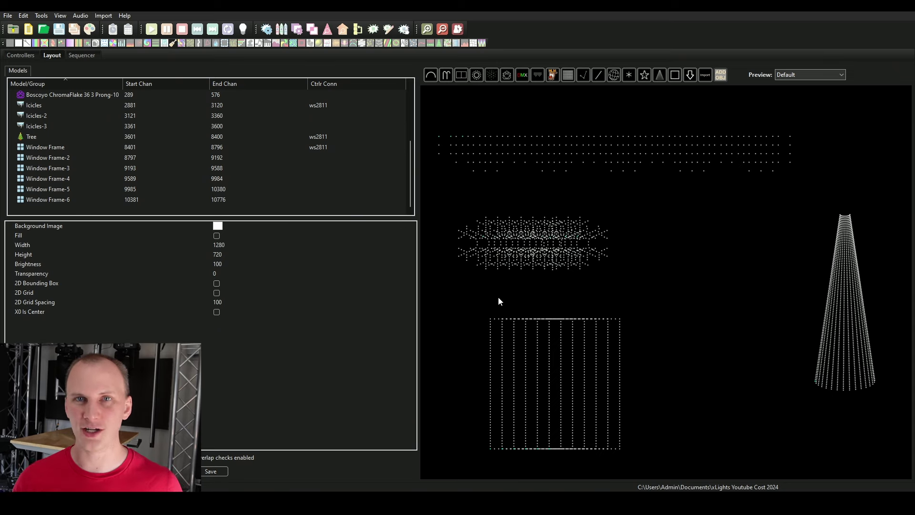
Step: Add an Ethernet controller with vendor KulpLights and model K16A-B, and save the configuration
click(15, 55)
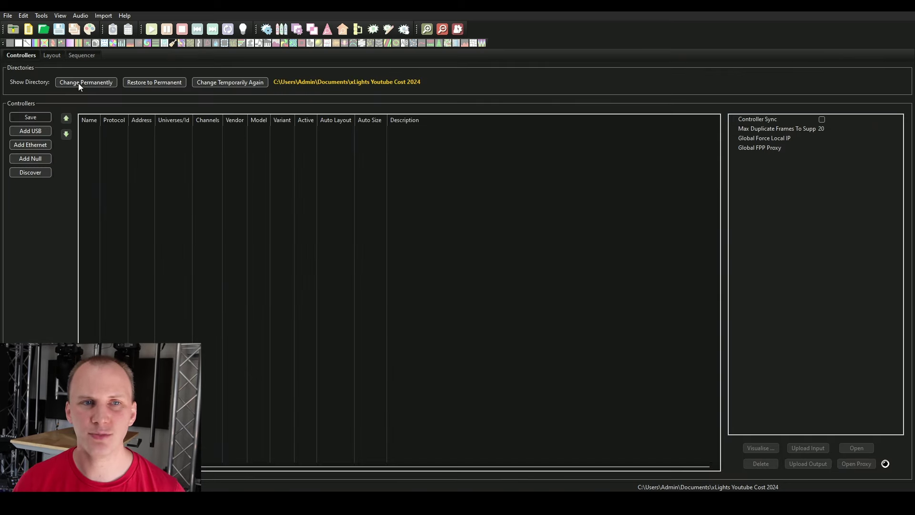
click(23, 146)
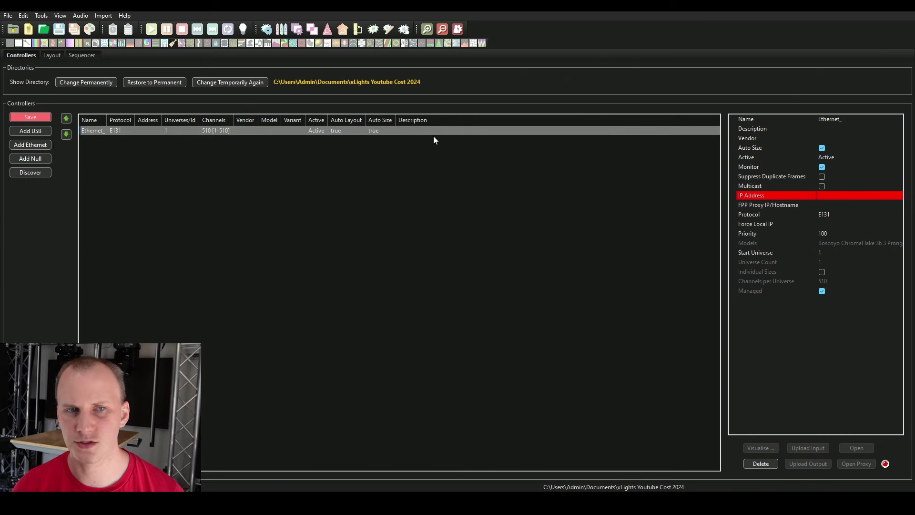
click(820, 138)
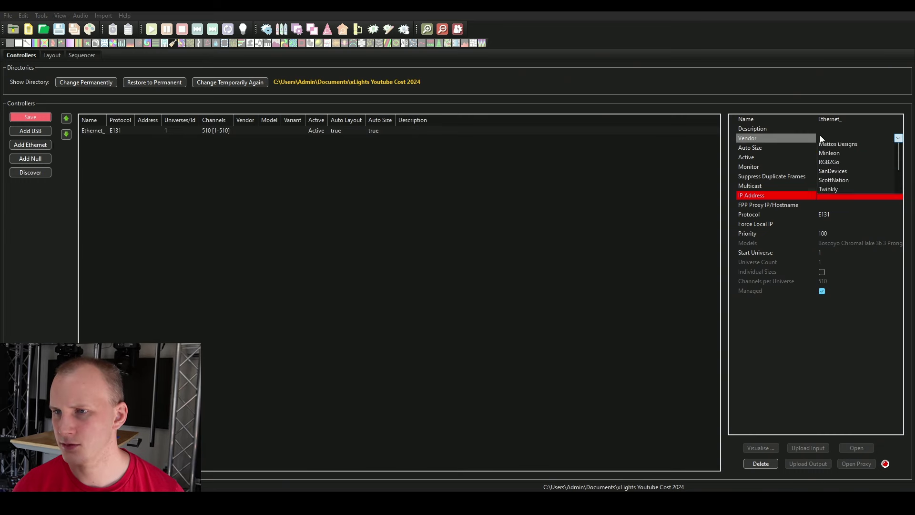
click(859, 256)
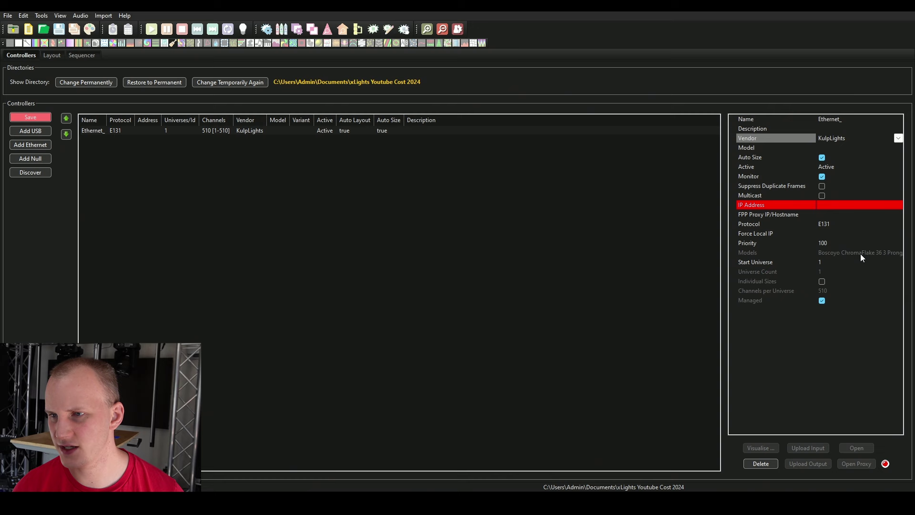
click(842, 151)
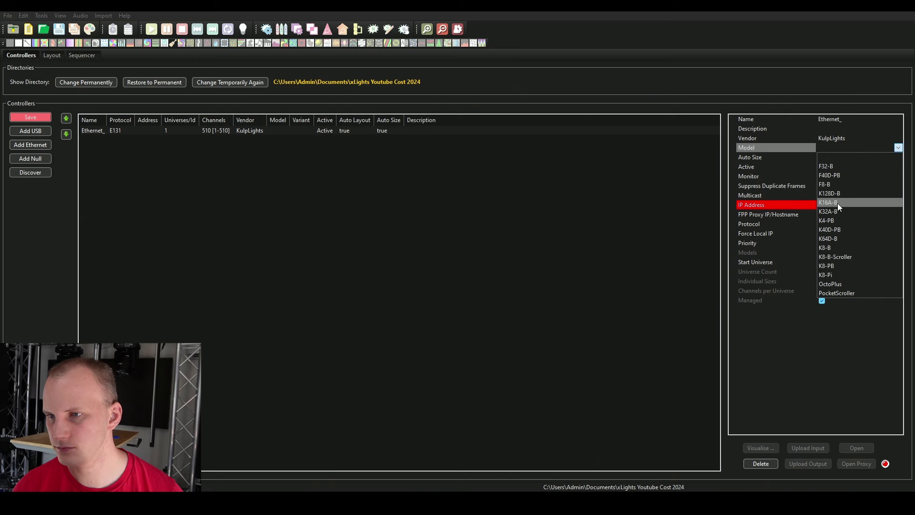
click(837, 203)
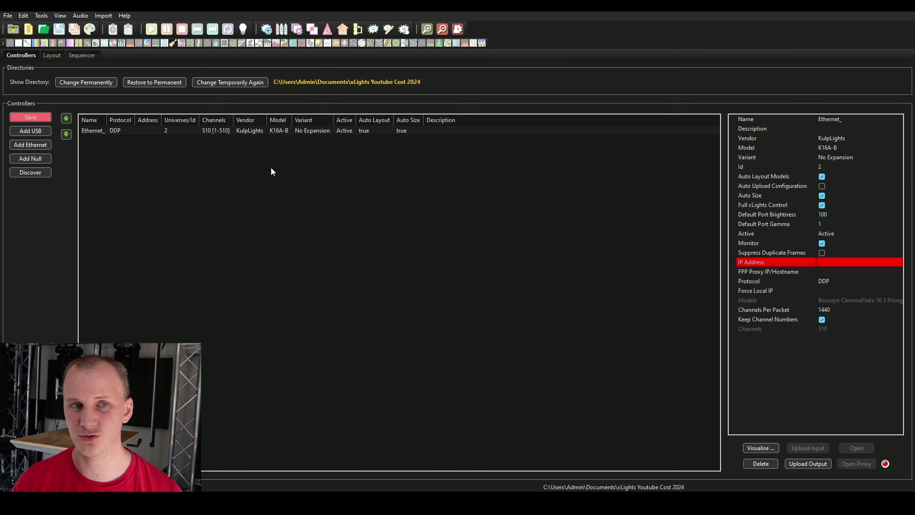
click(99, 153)
key(ctrl+s)
click(100, 132)
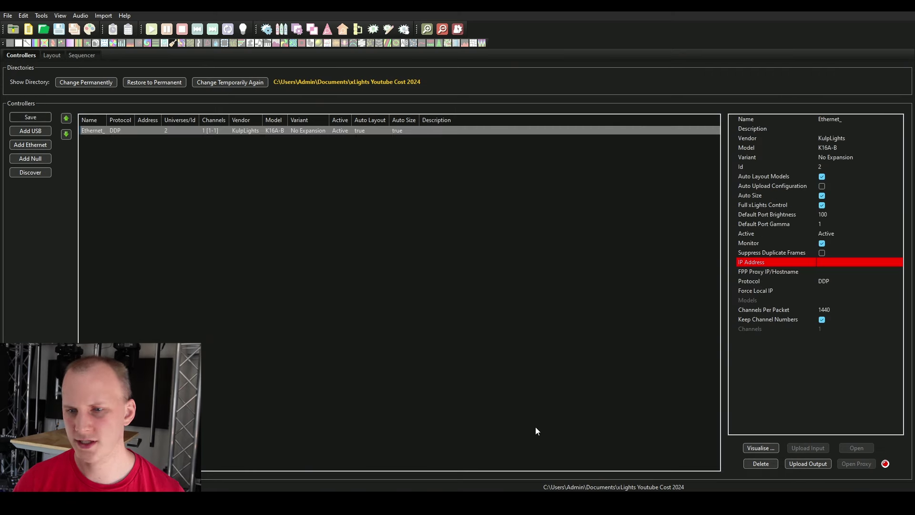
Step: In the controller visualiser, assign Tree strings 12–16 to Pixel Ports 12–16 and check the empty ports
click(761, 449)
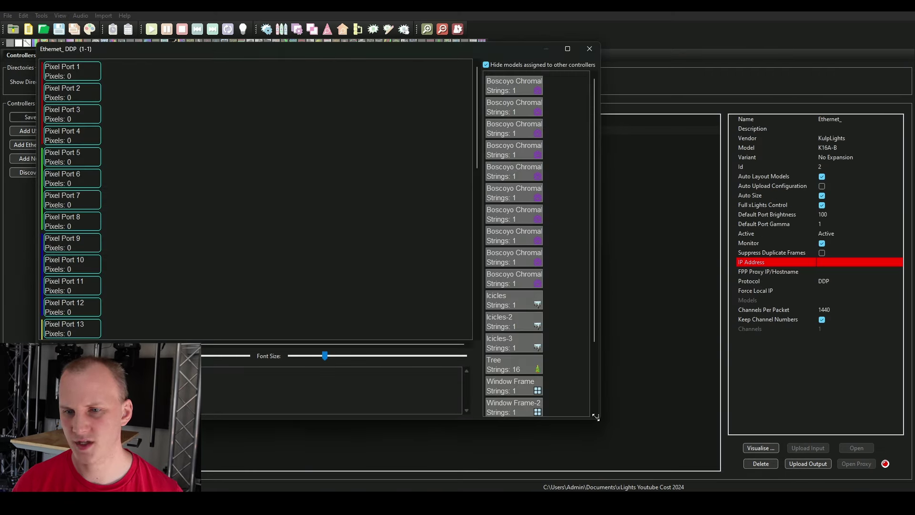
drag(596, 417, 721, 462)
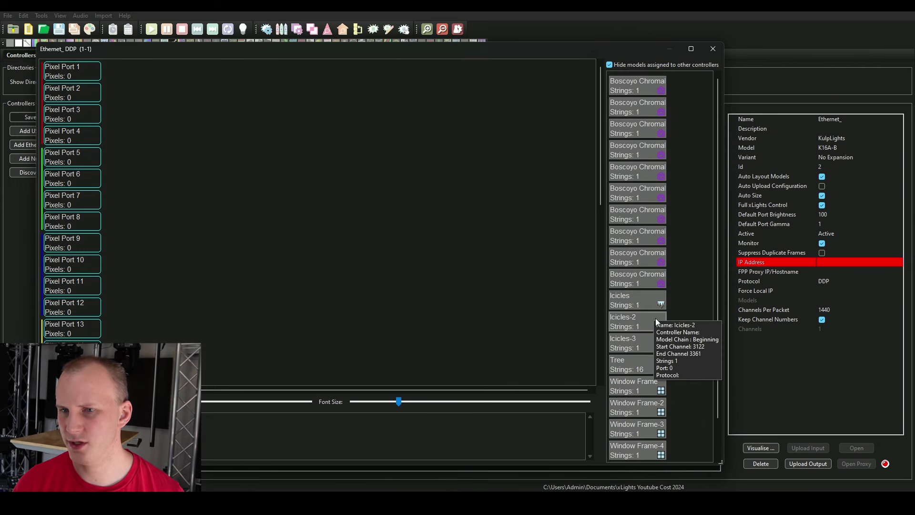
scroll(656, 319, down, 2)
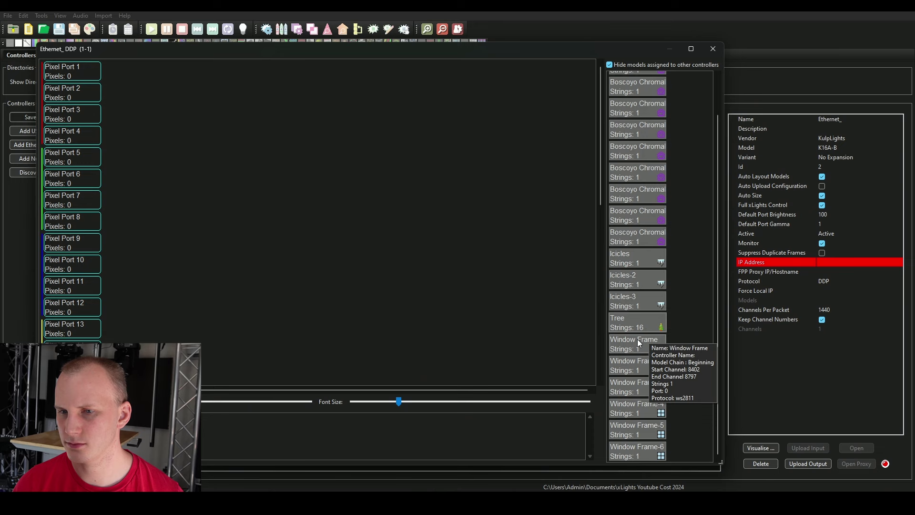
drag(627, 327, 91, 72)
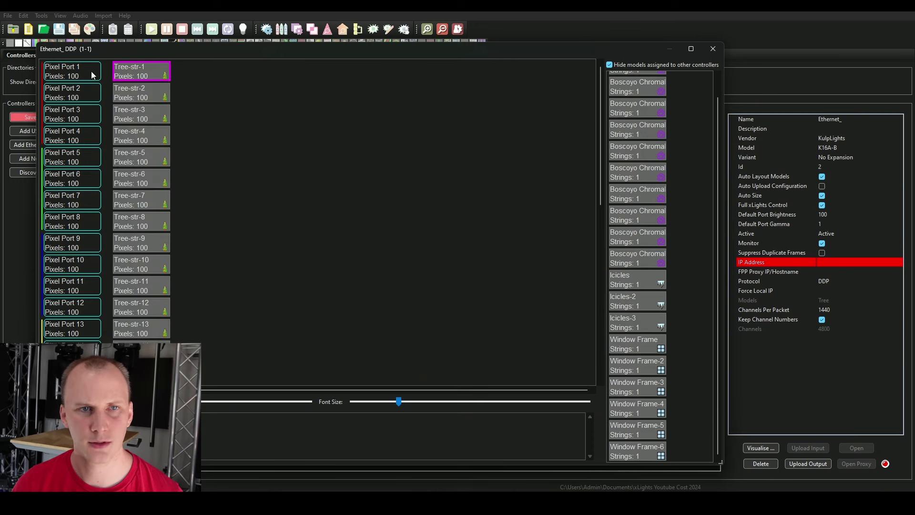
scroll(233, 209, down, 8)
scroll(234, 212, up, 5)
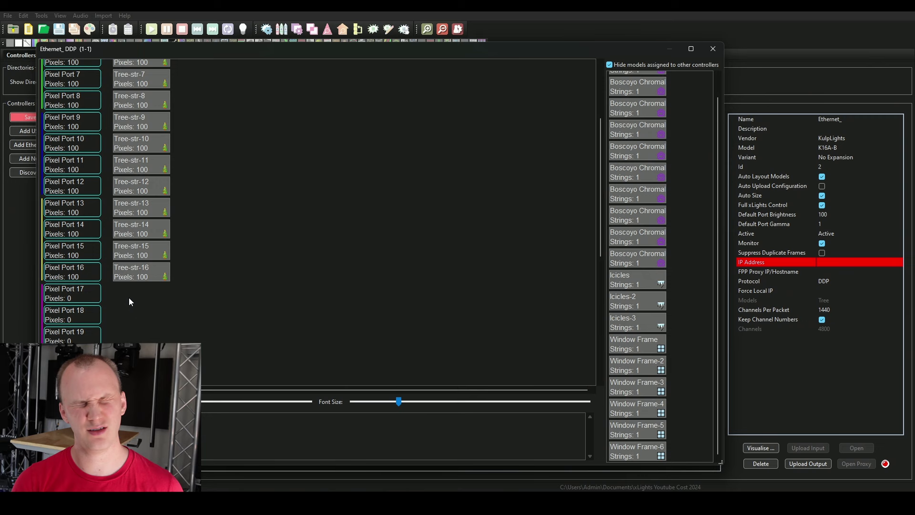
scroll(129, 301, down, 3)
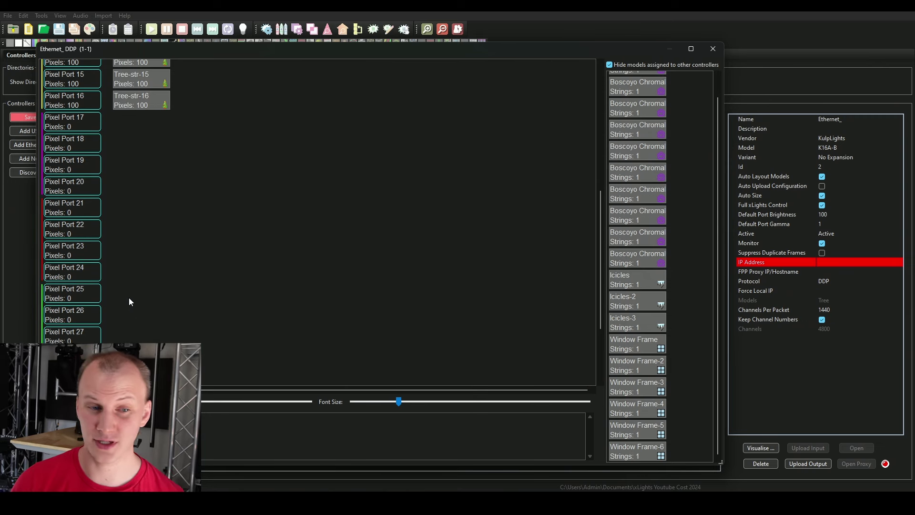
scroll(129, 302, down, 3)
scroll(129, 301, up, 5)
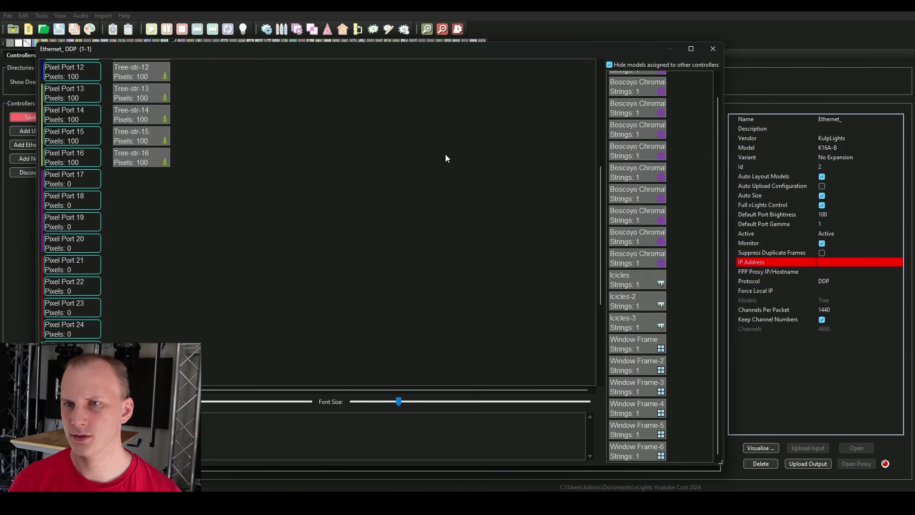
scroll(652, 119, up, 1)
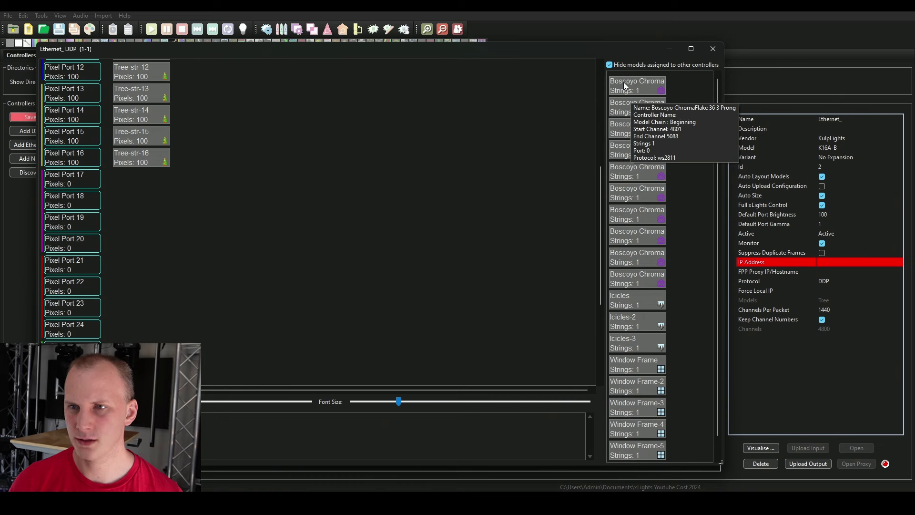
Step: Put two Boscoyo ChromaFlakes on each of Pixel Ports 17, 18, 19, 20 and 21
drag(623, 82, 151, 182)
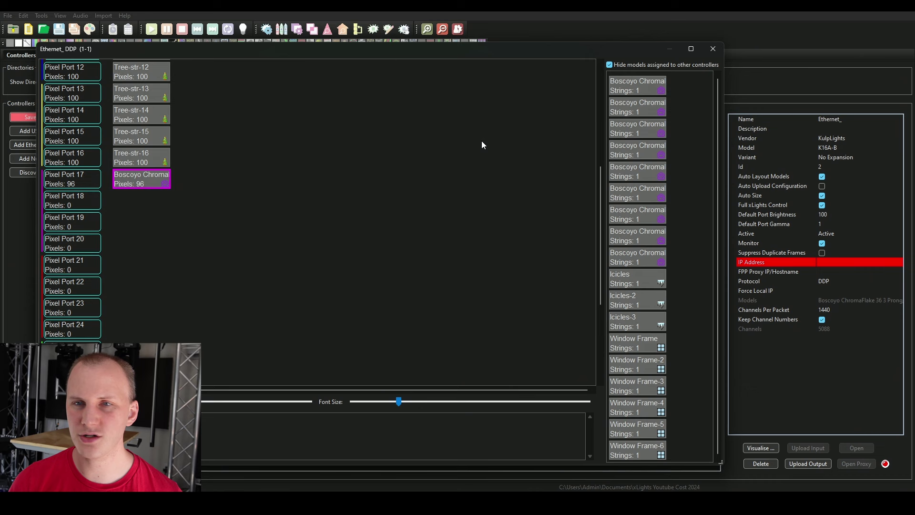
drag(619, 89, 167, 177)
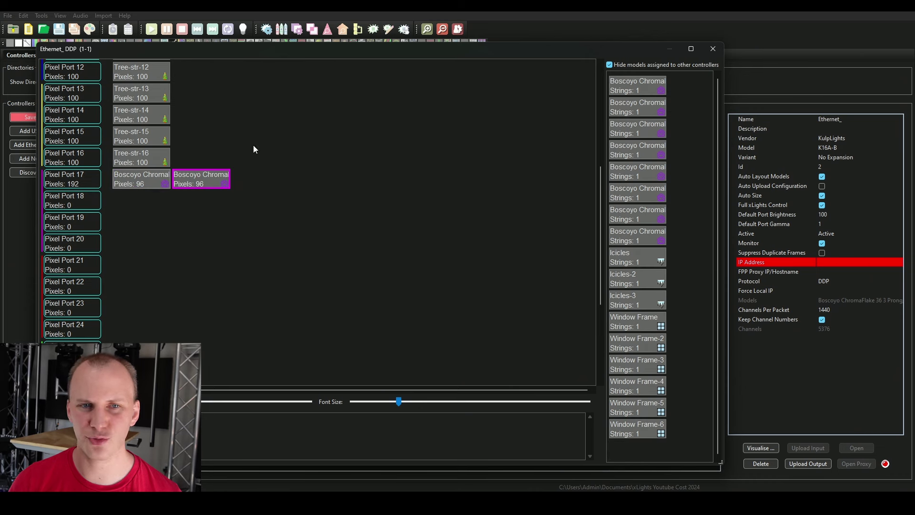
drag(658, 91, 105, 204)
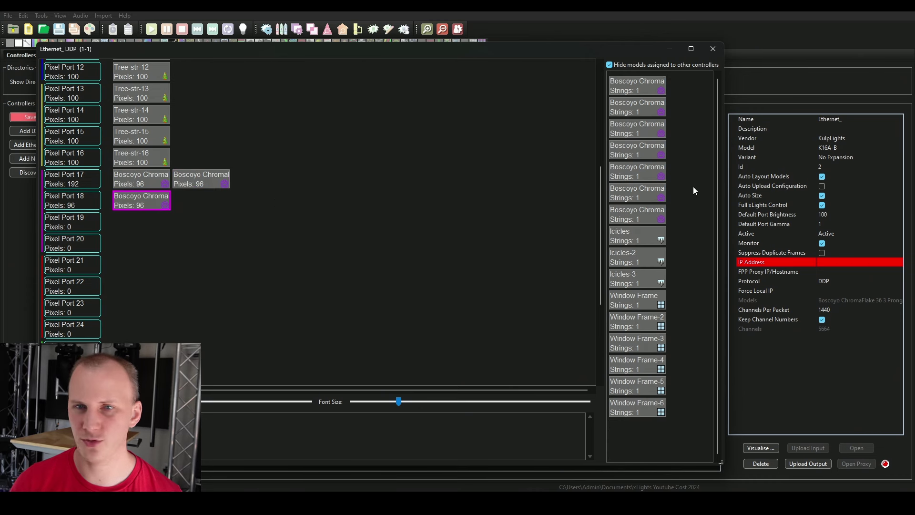
drag(634, 87, 162, 204)
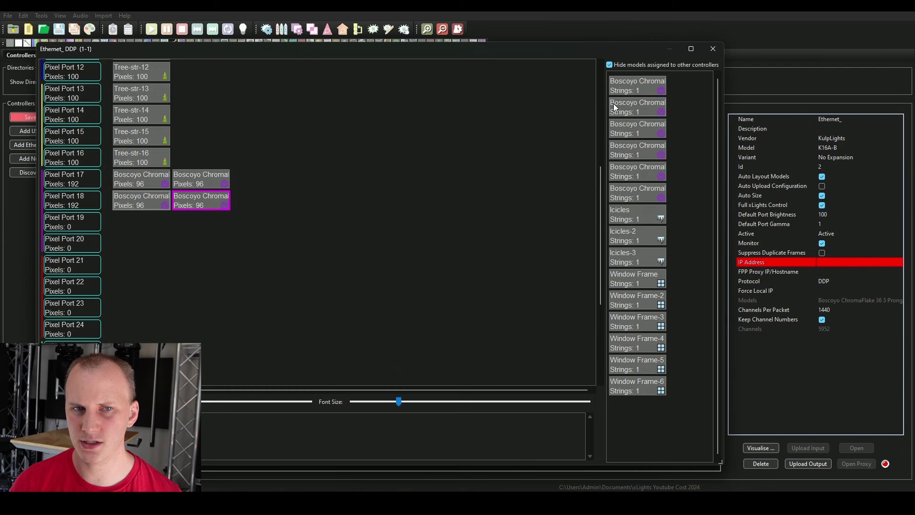
drag(652, 87, 104, 230)
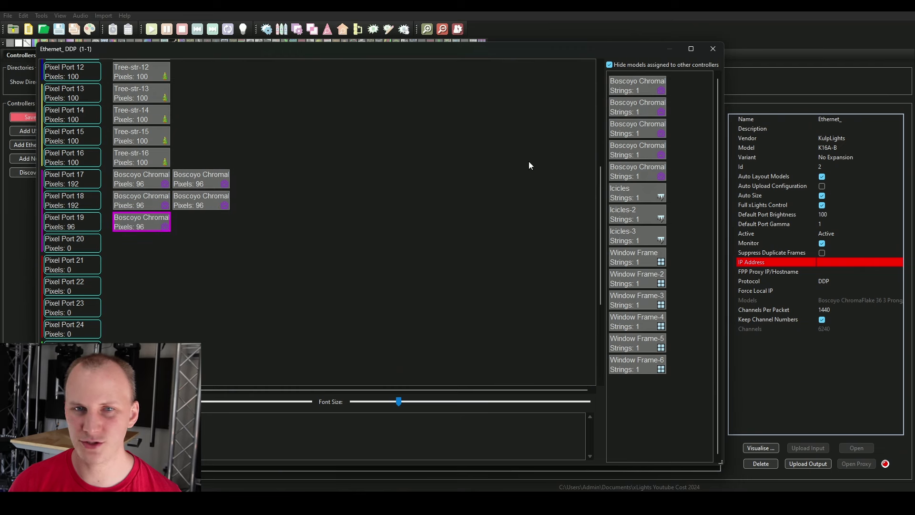
drag(643, 81, 162, 226)
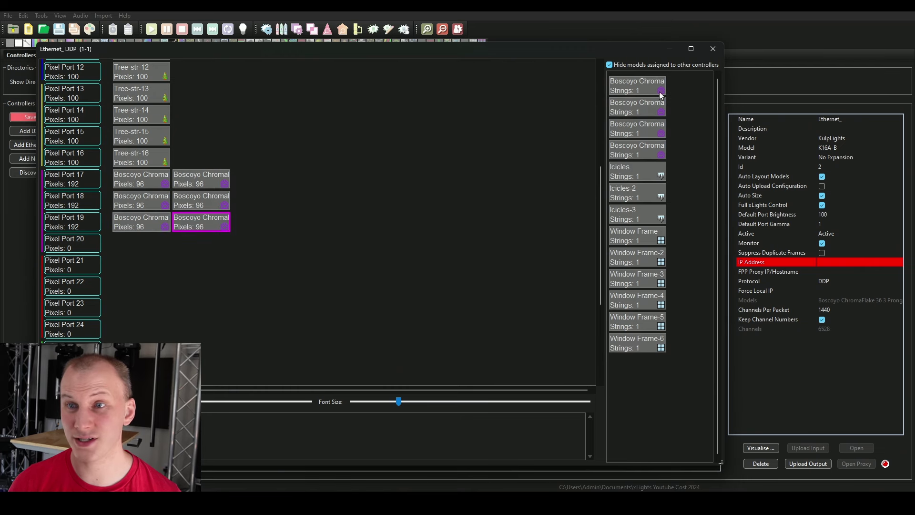
drag(653, 90, 96, 247)
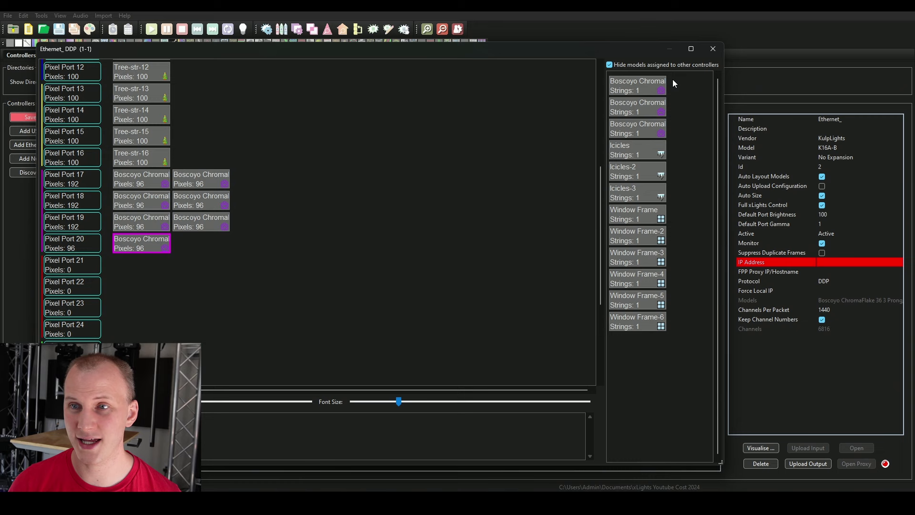
drag(624, 106, 177, 246)
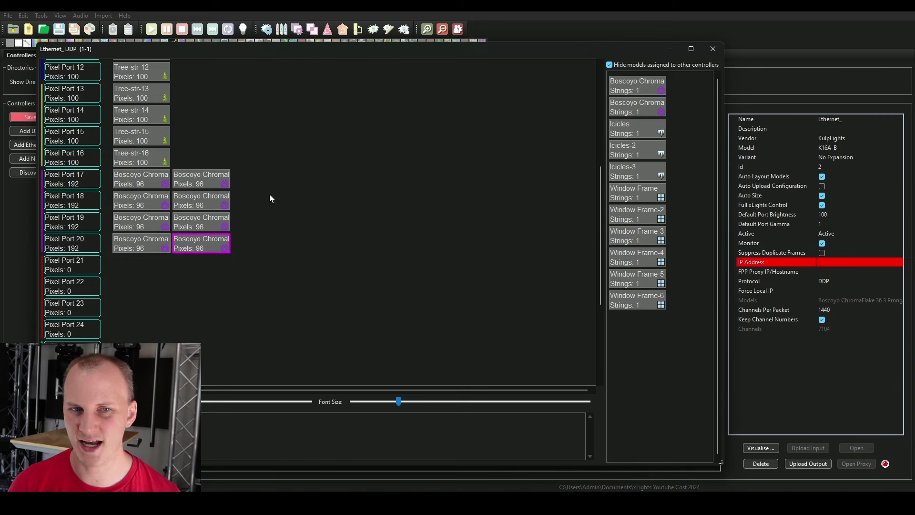
drag(622, 94, 90, 265)
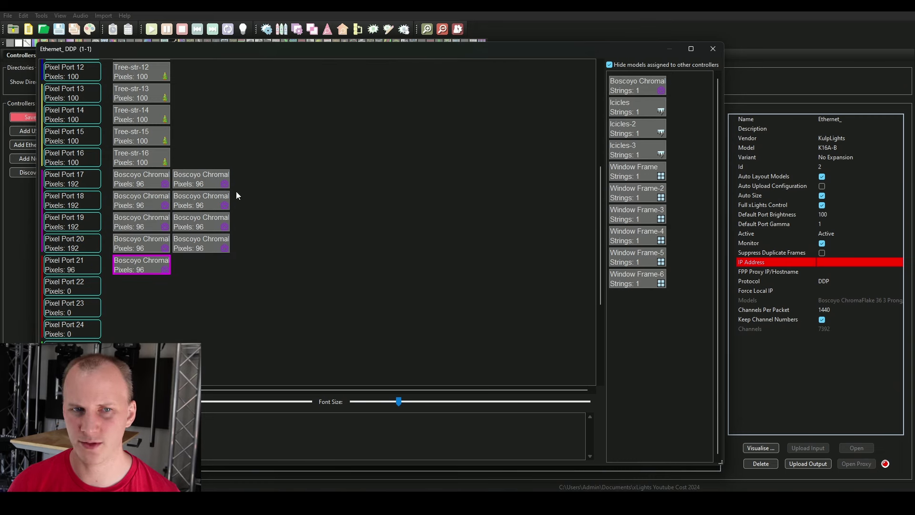
drag(640, 84, 174, 269)
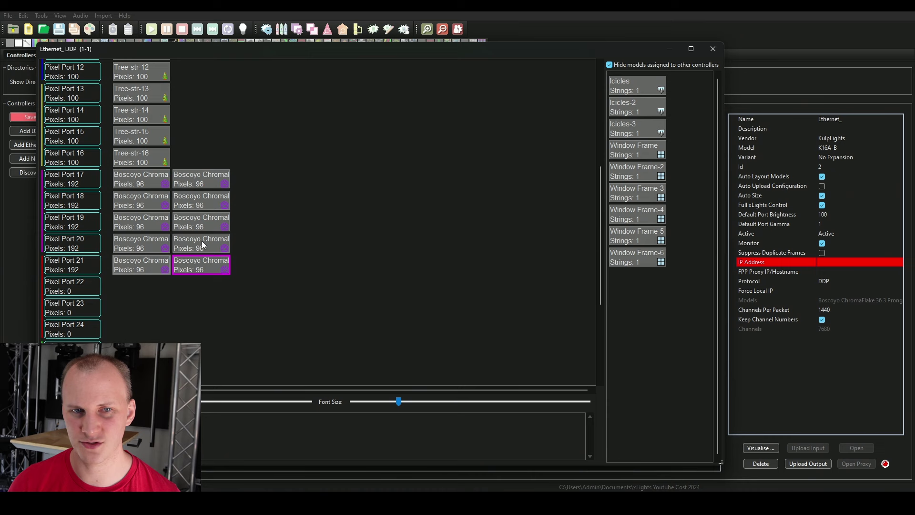
Step: Chain the three Icicles on Port 22 and put Window Frames 1–6 on Ports 23–28
drag(639, 91, 119, 286)
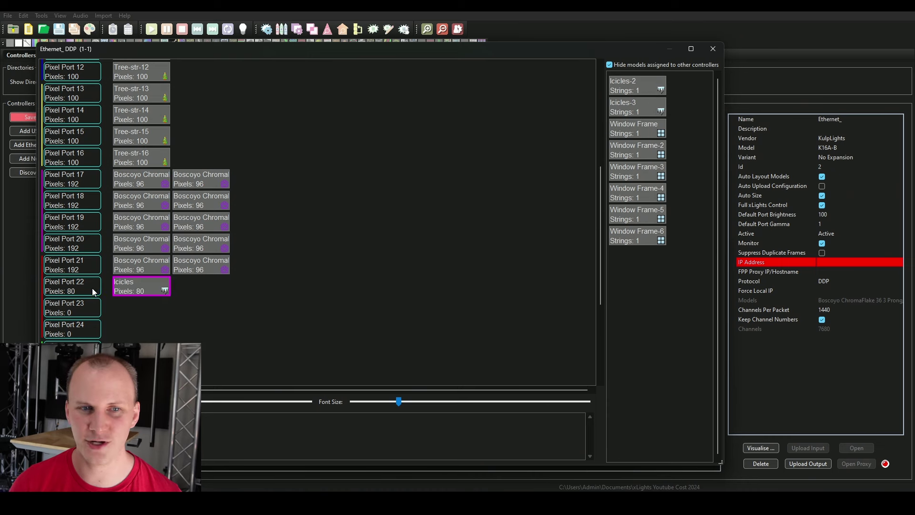
drag(634, 86, 167, 291)
drag(617, 82, 224, 289)
drag(634, 86, 143, 307)
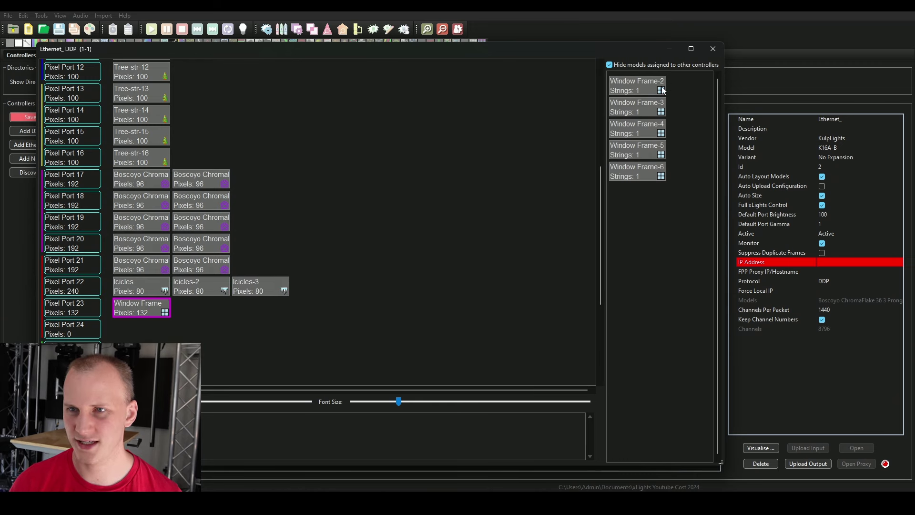
drag(662, 90, 115, 334)
scroll(130, 336, down, 3)
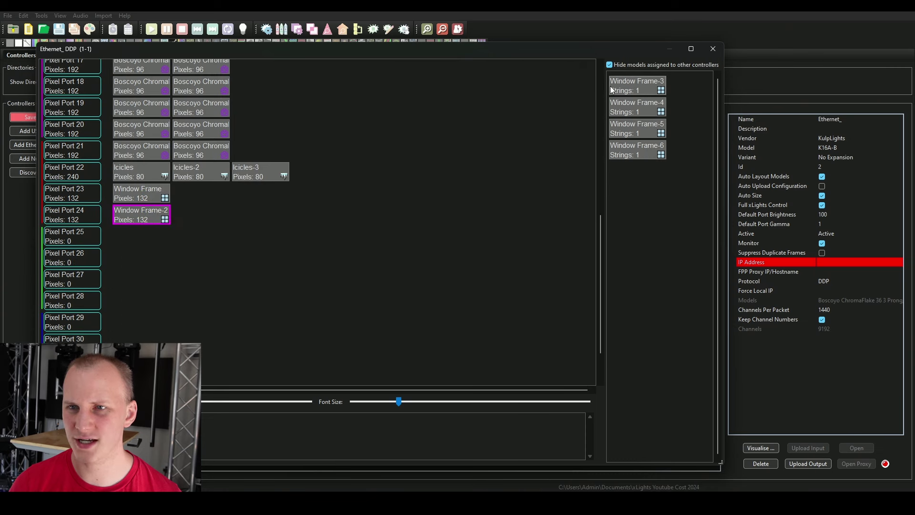
drag(612, 90, 142, 238)
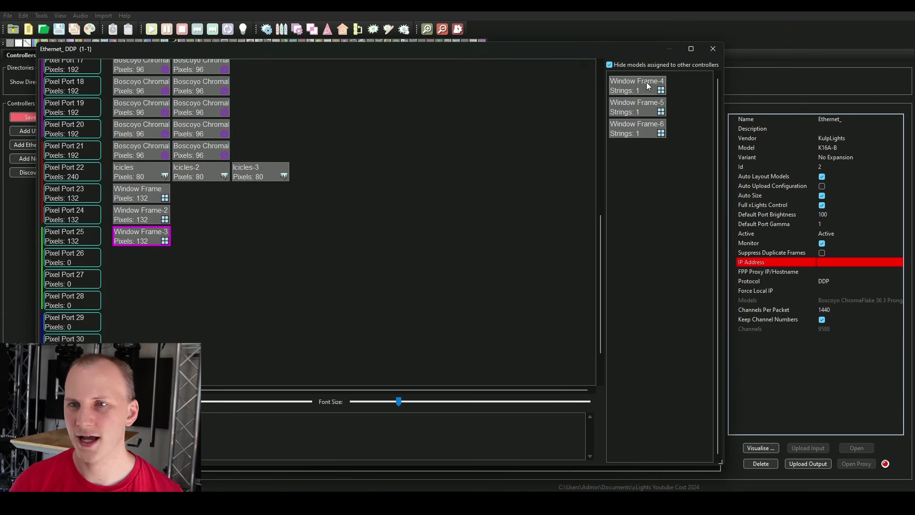
drag(648, 86, 143, 260)
drag(648, 85, 139, 278)
drag(637, 87, 131, 294)
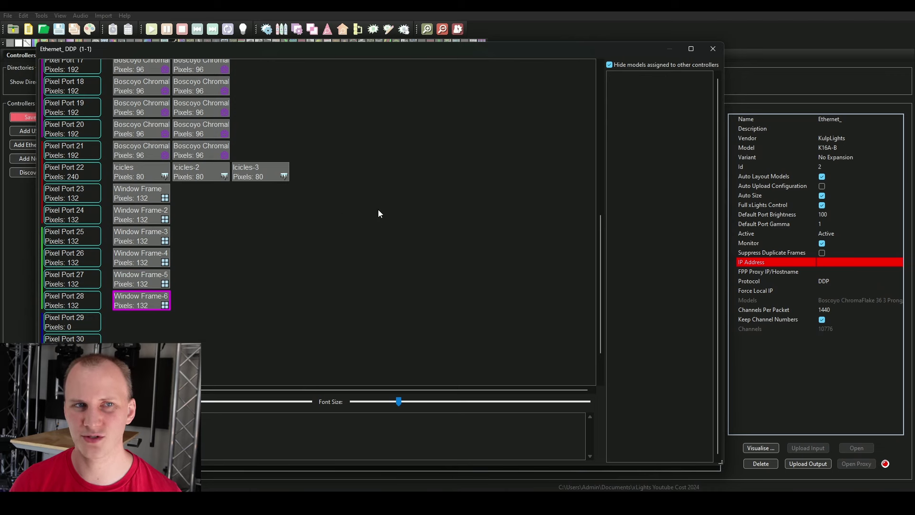
Step: Close the port visualiser and reselect the Ethernet_ controller
click(713, 49)
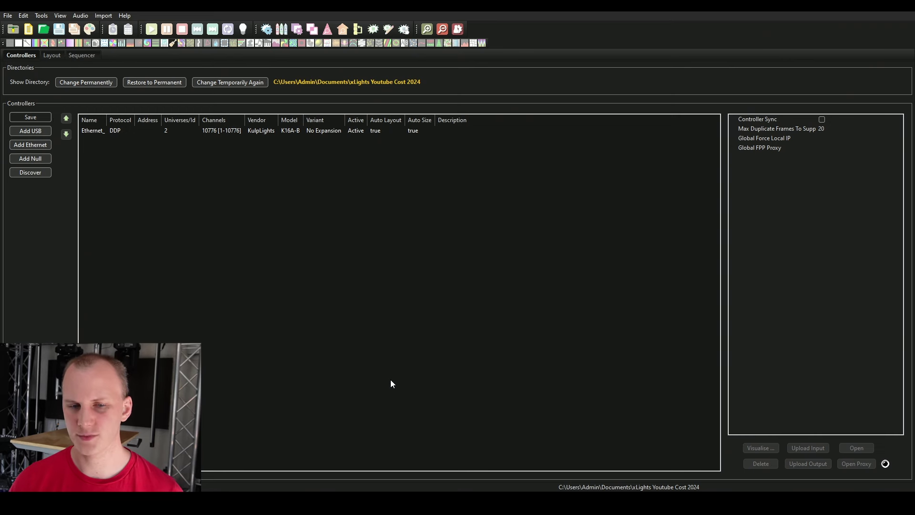
click(257, 505)
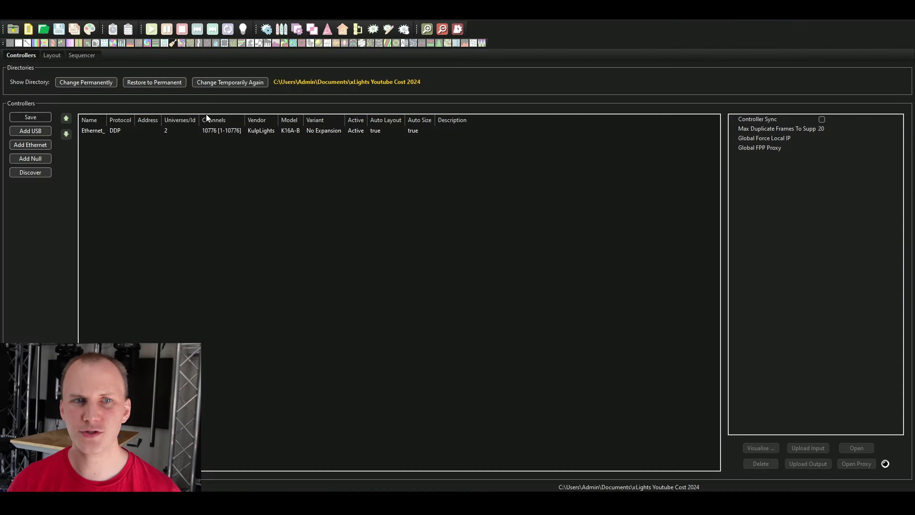
click(165, 130)
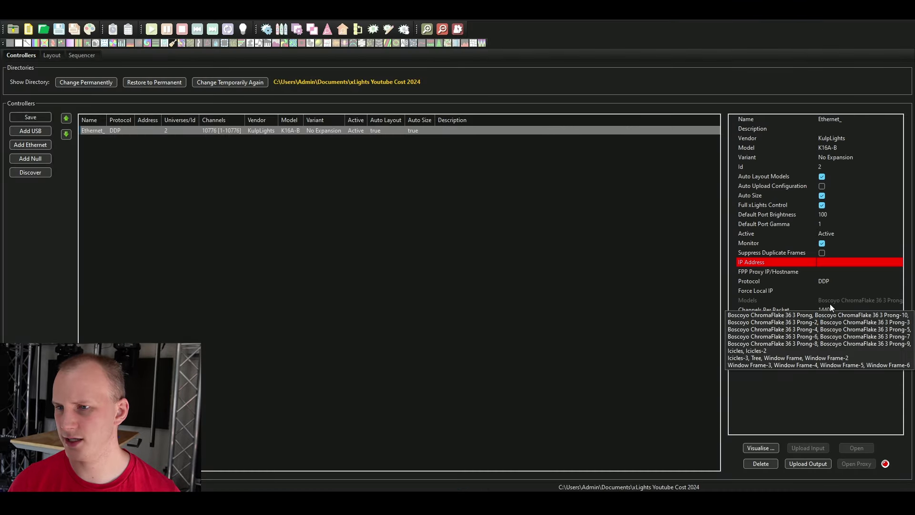
Step: Export controller connections to Downloads\Controller_Connections.xlsx, replacing it, with Model Pixel Count included
click(44, 20)
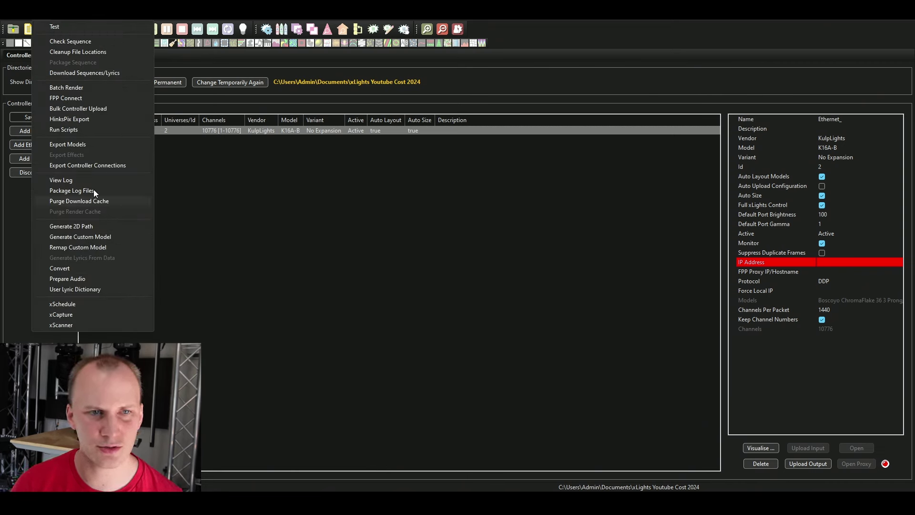
click(90, 165)
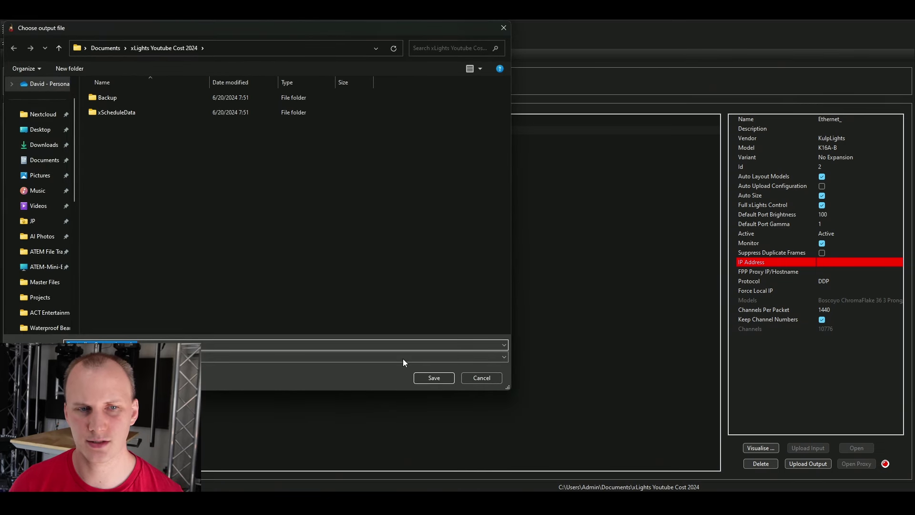
click(44, 144)
click(441, 378)
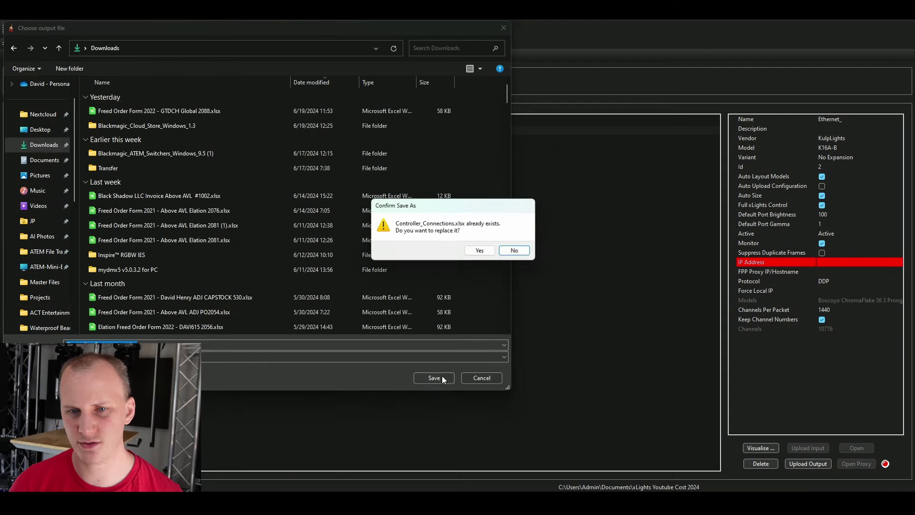
click(480, 250)
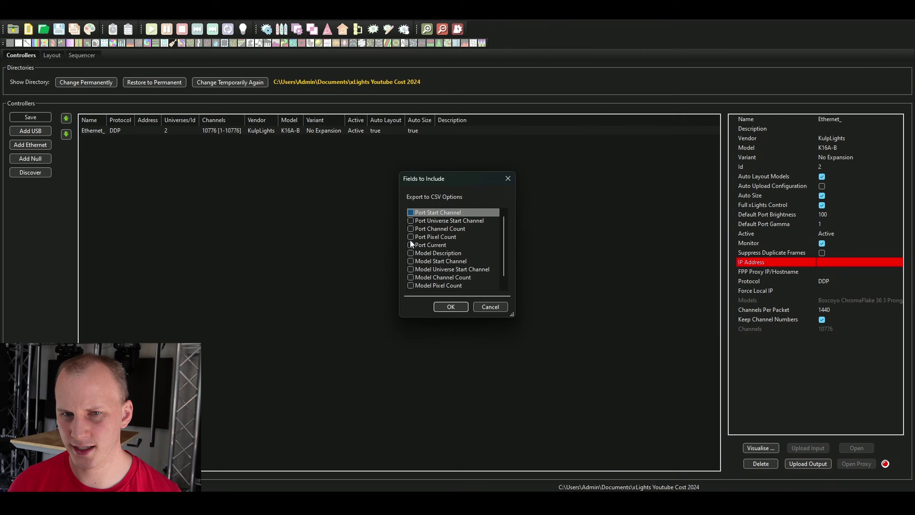
click(411, 286)
scroll(448, 285, down, 1)
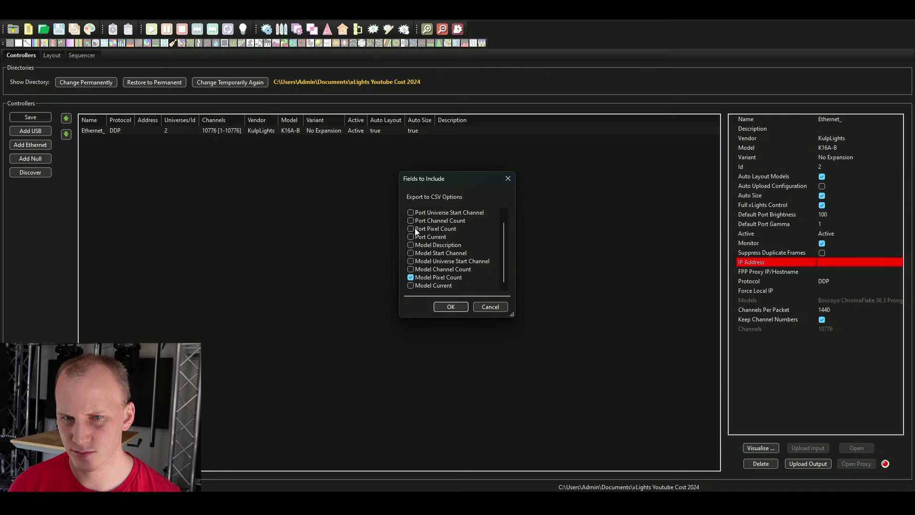
click(451, 307)
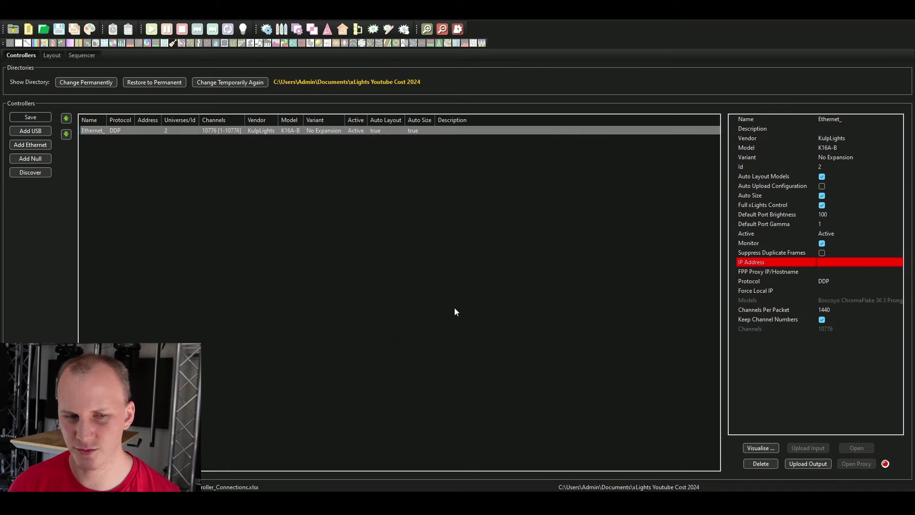
Step: Go to Google Drive in a new browser tab and create a blank Google Sheets spreadsheet
key(alt+Tab)
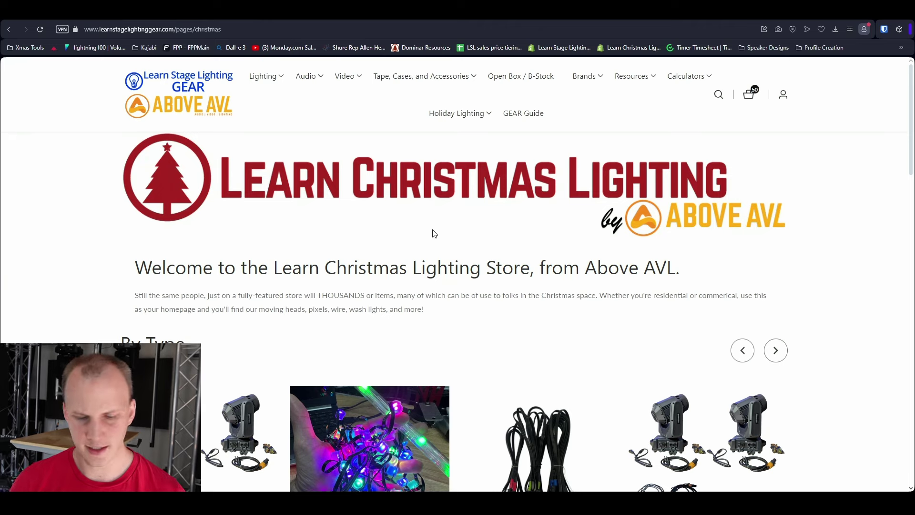
key(ctrl+t)
text(dri)
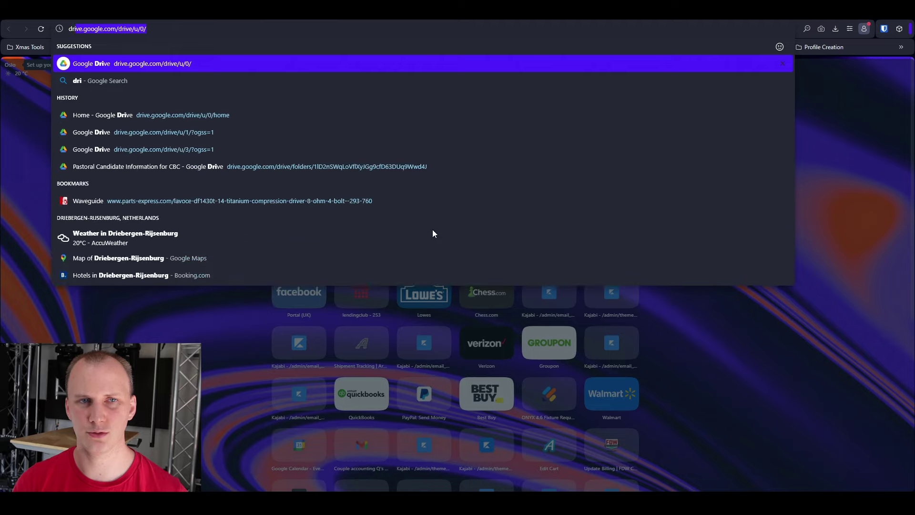
key(Return)
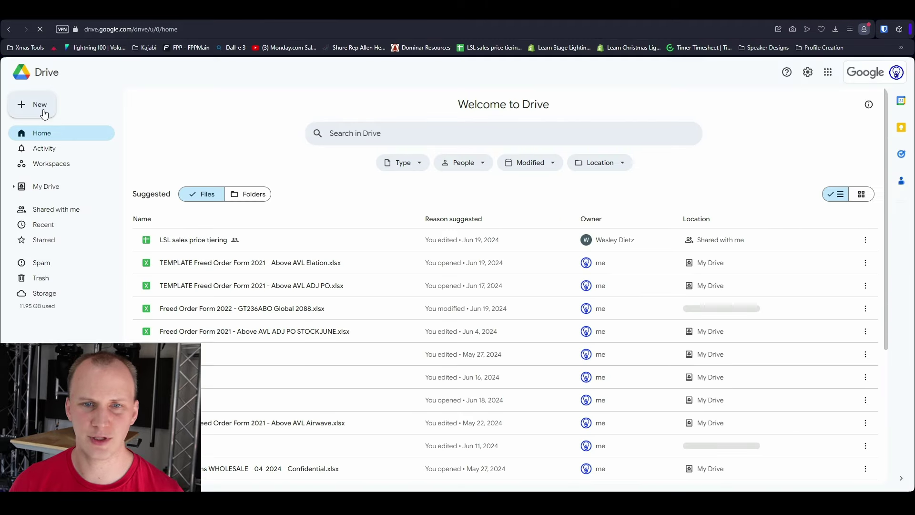
click(45, 114)
click(84, 181)
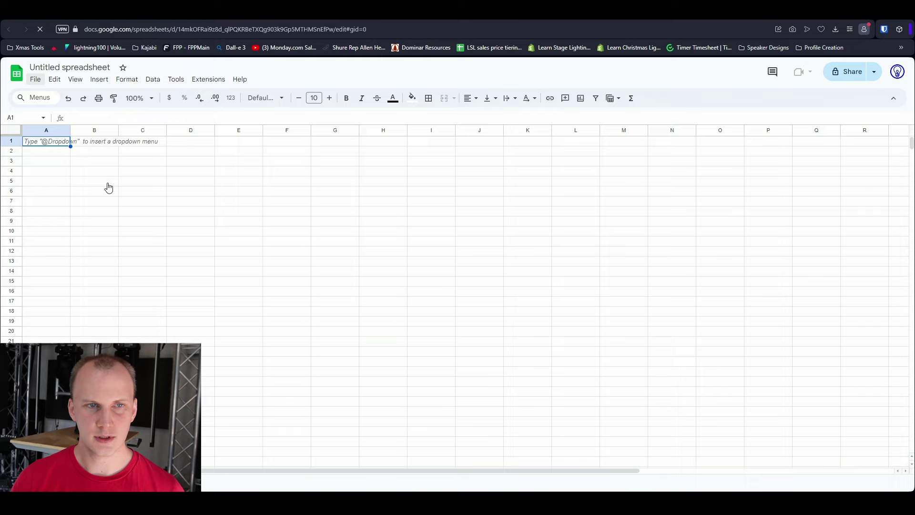
Step: Upload Controller_Connections.xlsx from Downloads into Google Sheets through File > Open
click(35, 79)
click(43, 112)
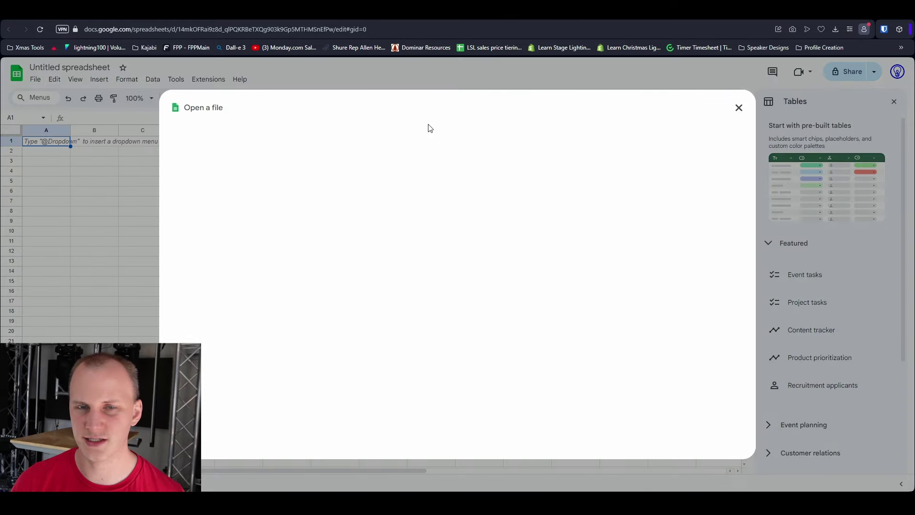
click(419, 138)
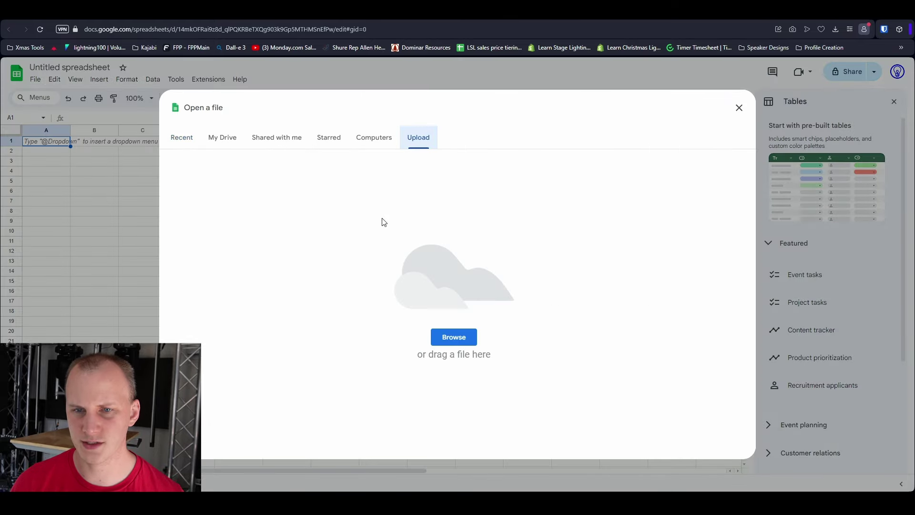
click(465, 340)
click(118, 90)
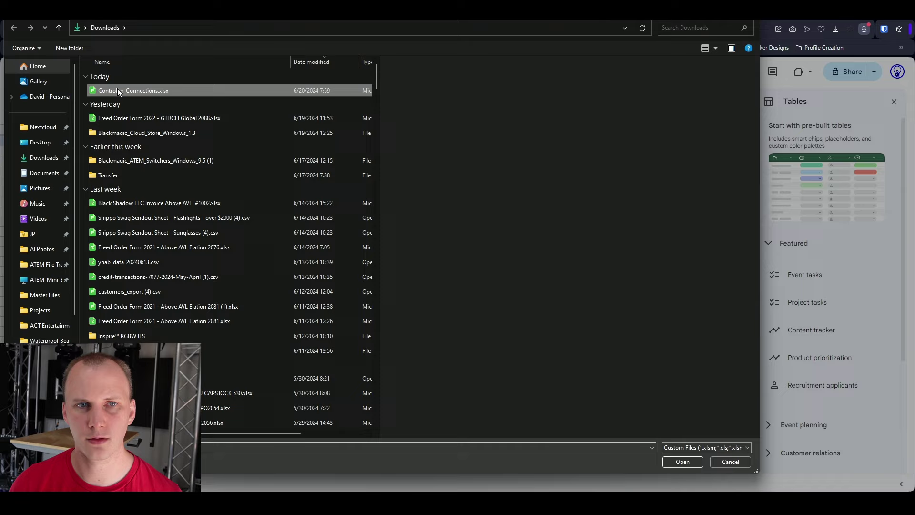
double_click(118, 89)
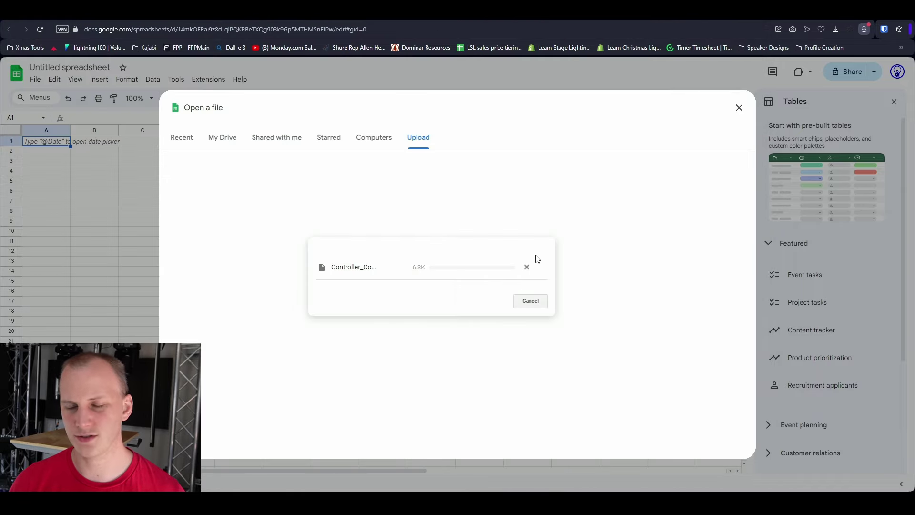
Step: Load boscoyostudio.com in a new browser tab
key(ctrl+t)
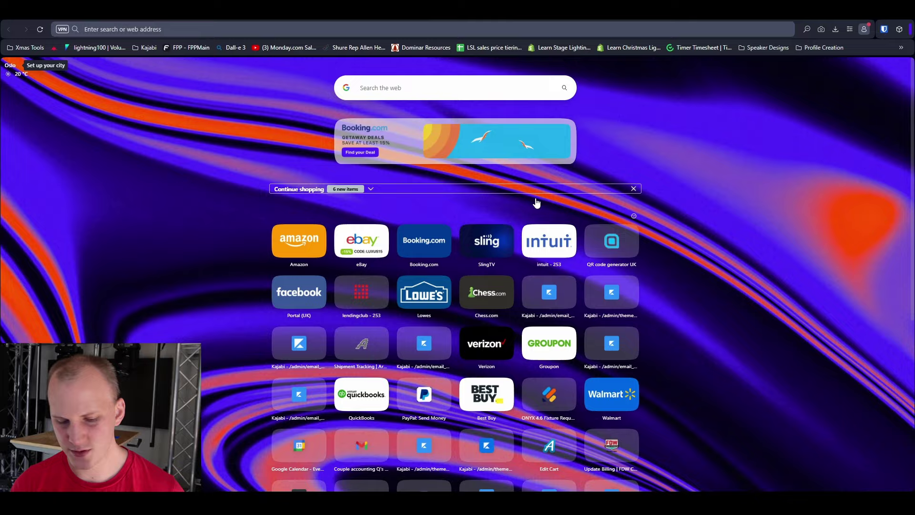
text(boscoy)
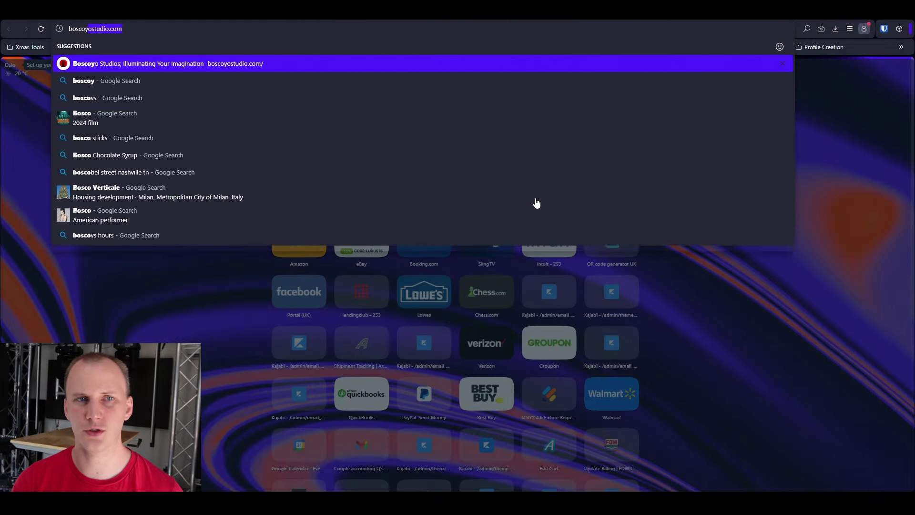
key(Return)
Step: Check the models list and layout preview in xLights, then minimize it
key(alt+Tab)
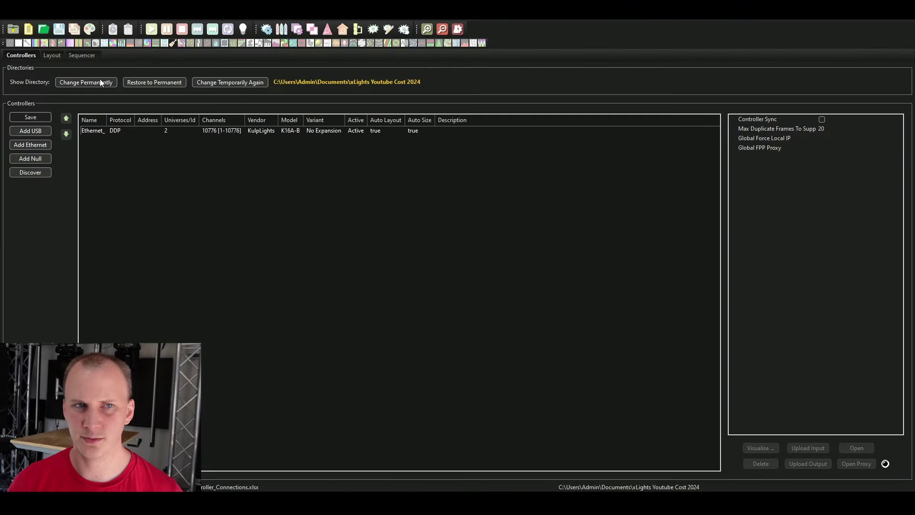
click(61, 51)
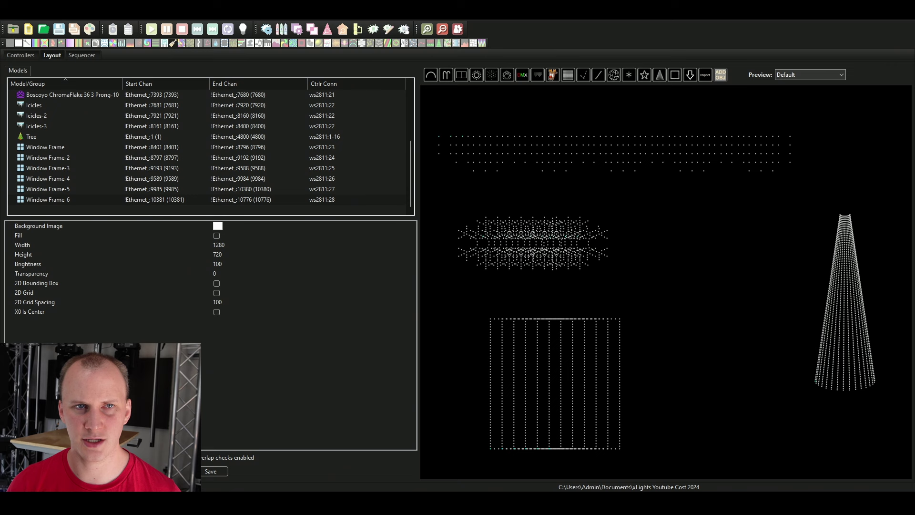
key(super+Down)
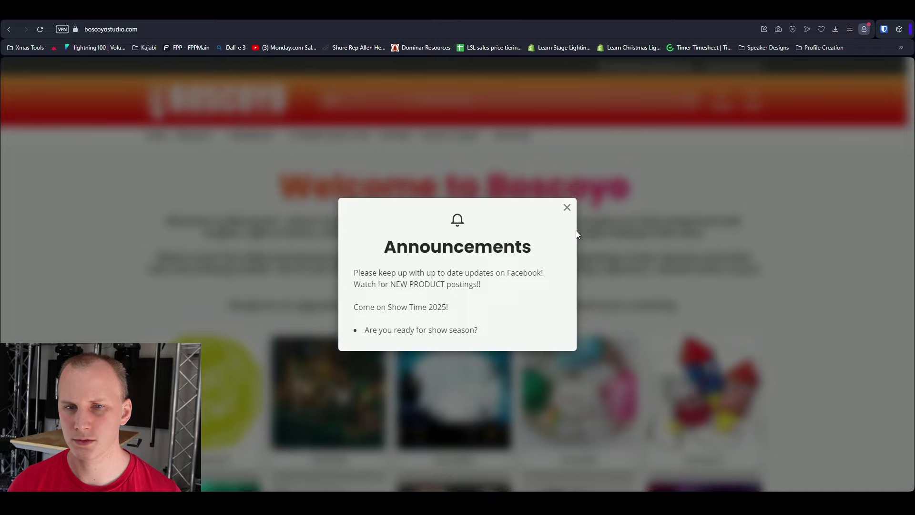
Step: Dismiss the Announcements popup, search 'chromaflake' and open the ChromaFlakes 36" product page
click(567, 208)
scroll(646, 141, down, 2)
scroll(646, 142, up, 2)
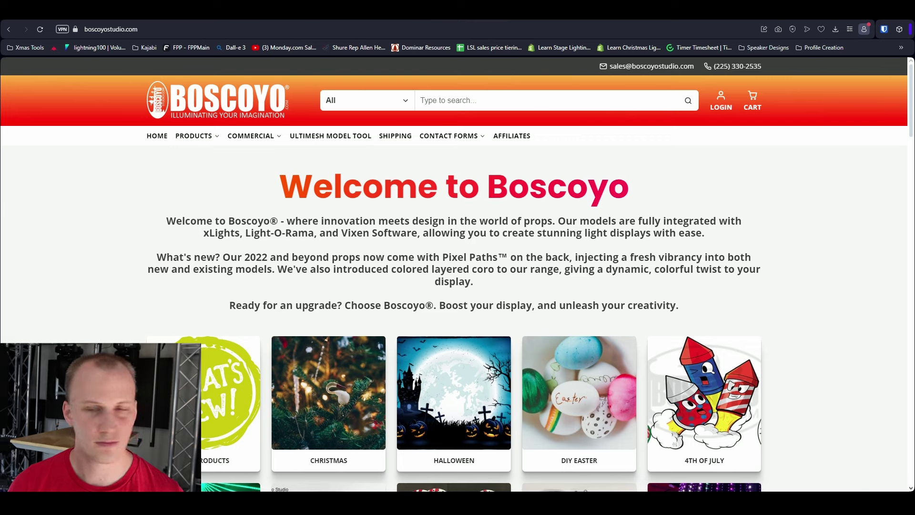
text(c)
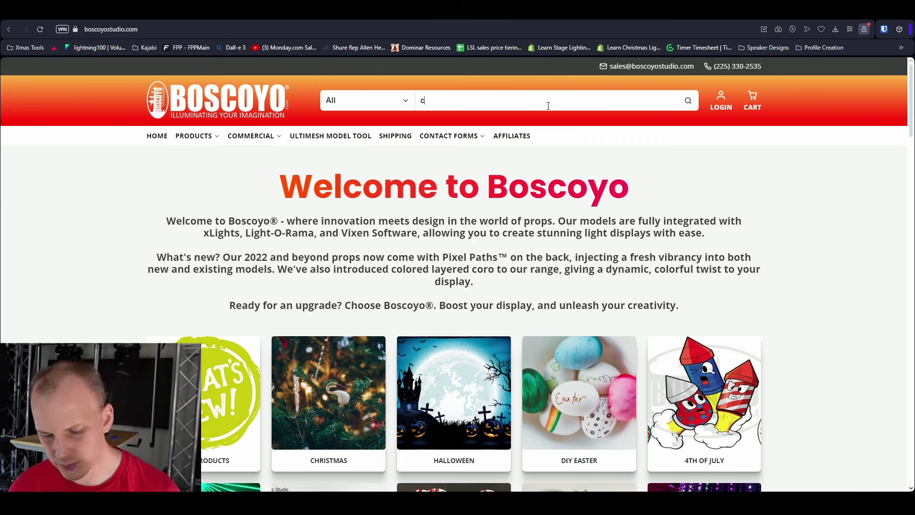
text(hromaflake)
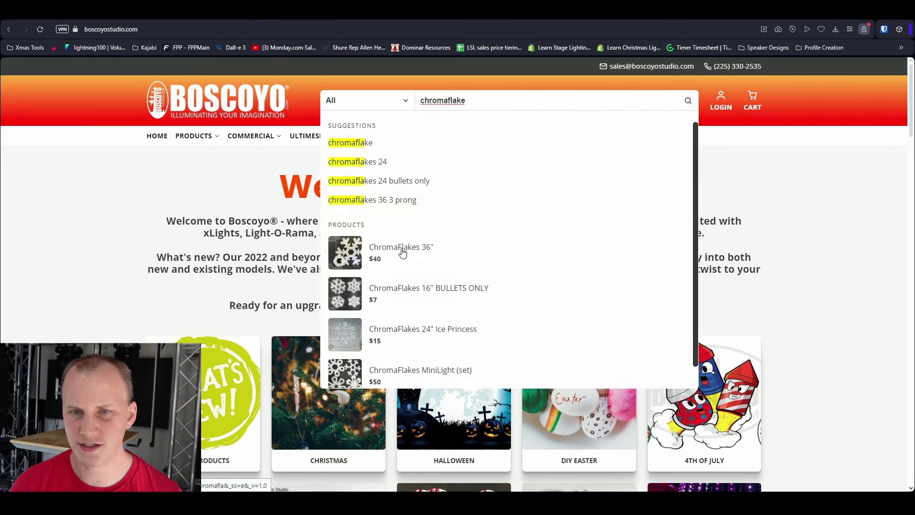
click(399, 247)
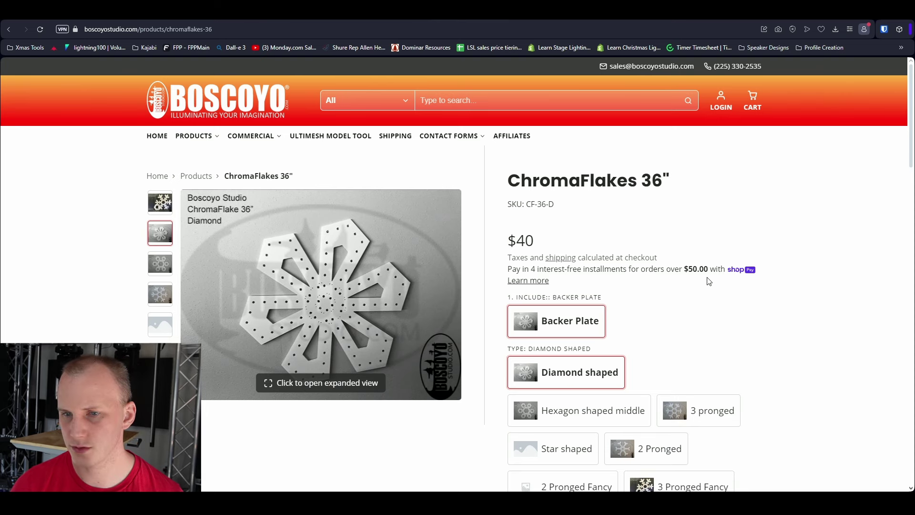
Step: Add 10 ChromaFlakes 36" with Backer Plate, 3 pronged type, to the cart
scroll(709, 281, down, 2)
click(562, 239)
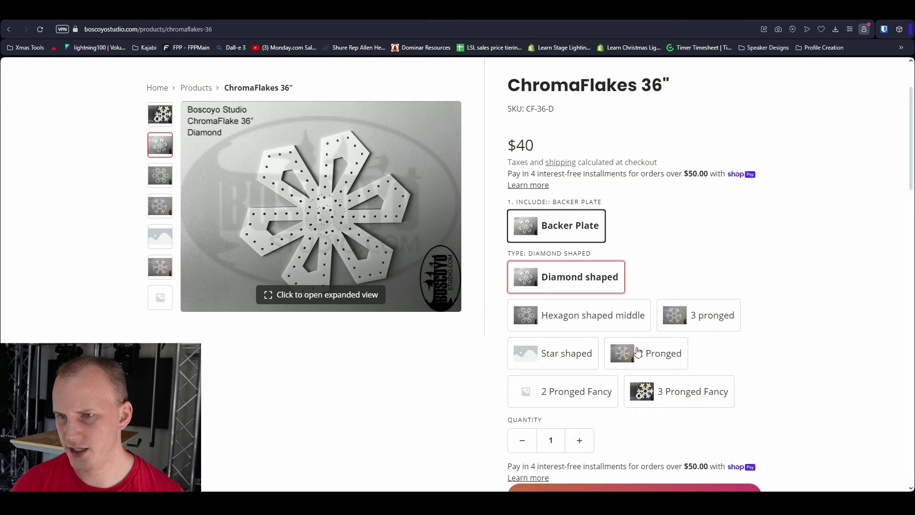
click(685, 317)
scroll(618, 262, down, 3)
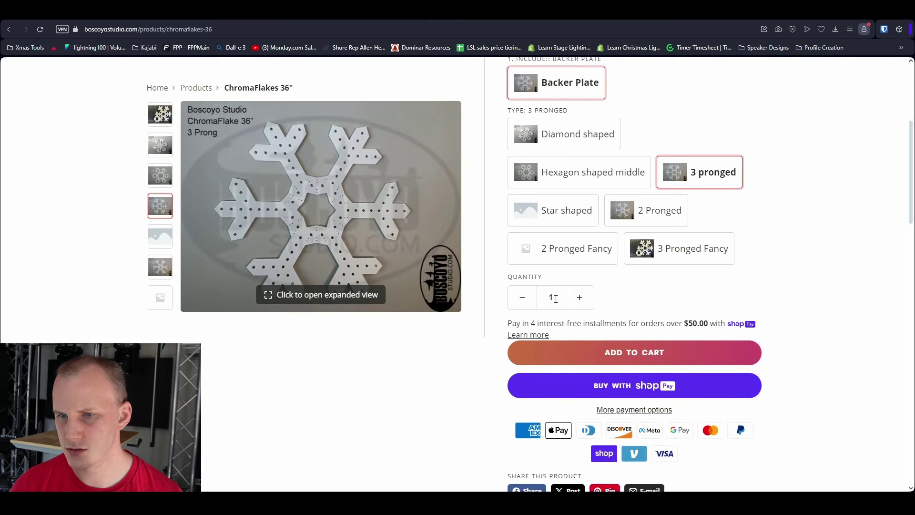
click(555, 299)
click(576, 345)
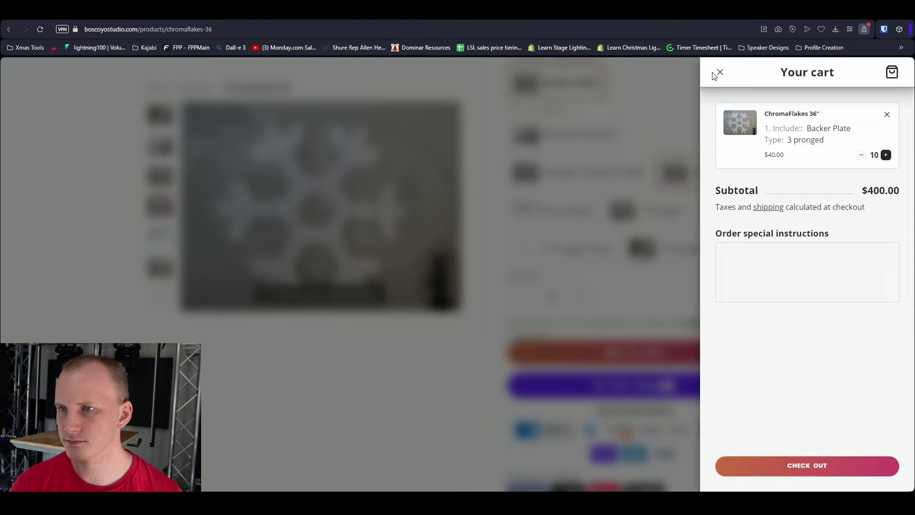
Step: Search the store for 'megatree strip' and open the Big Megatree Kit page
click(718, 73)
scroll(480, 128, up, 2)
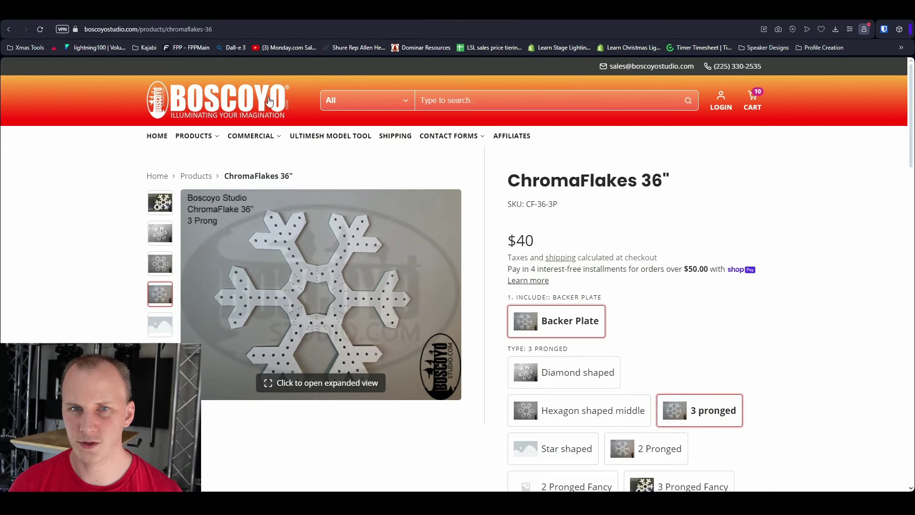
click(443, 103)
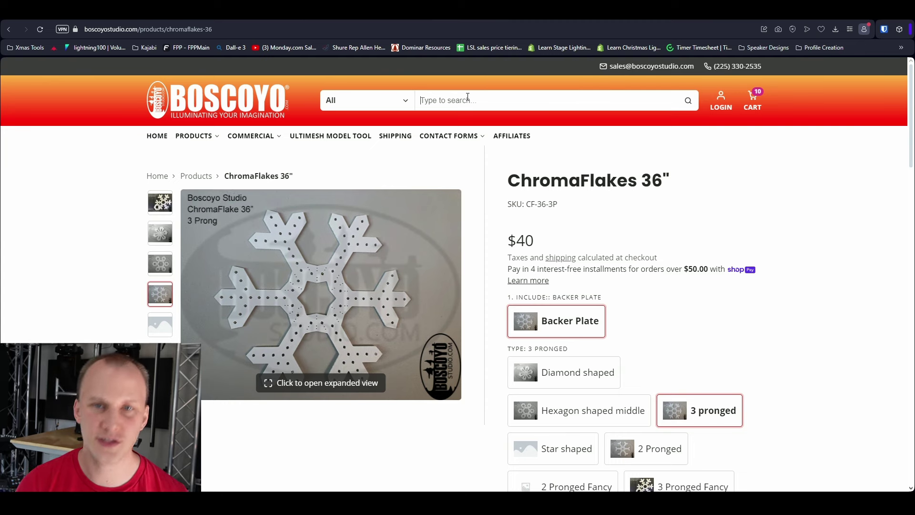
text(megatree)
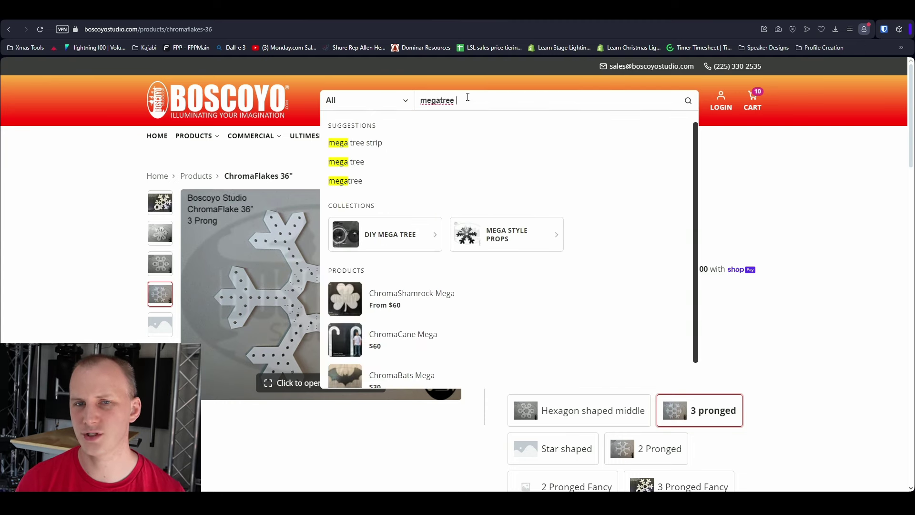
text( strip)
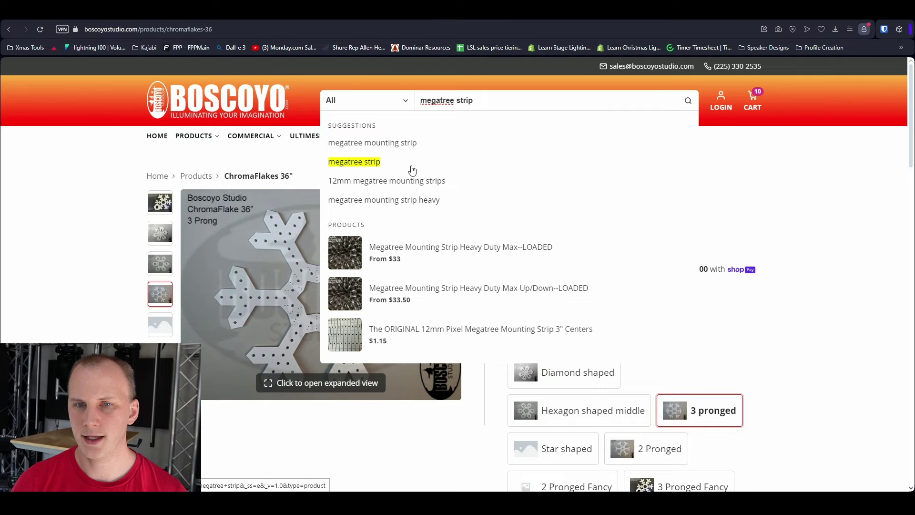
scroll(419, 203, down, 2)
scroll(436, 108, up, 2)
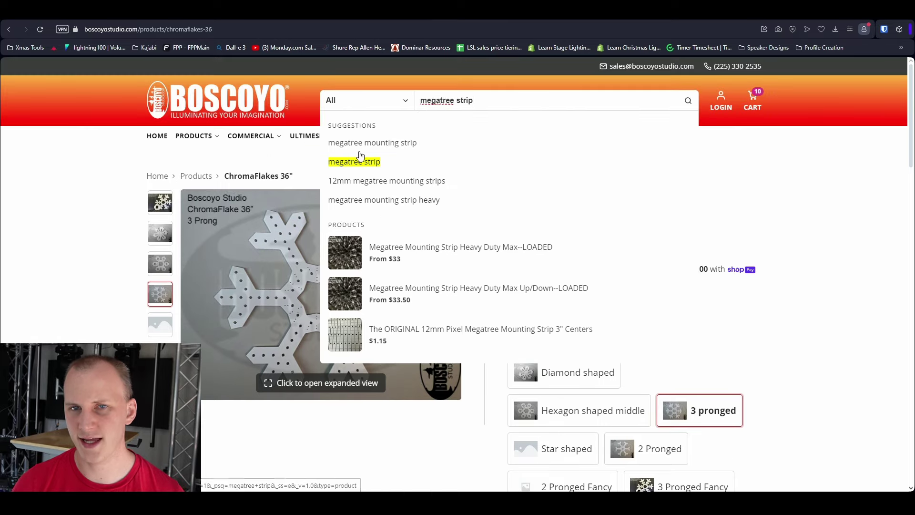
click(359, 162)
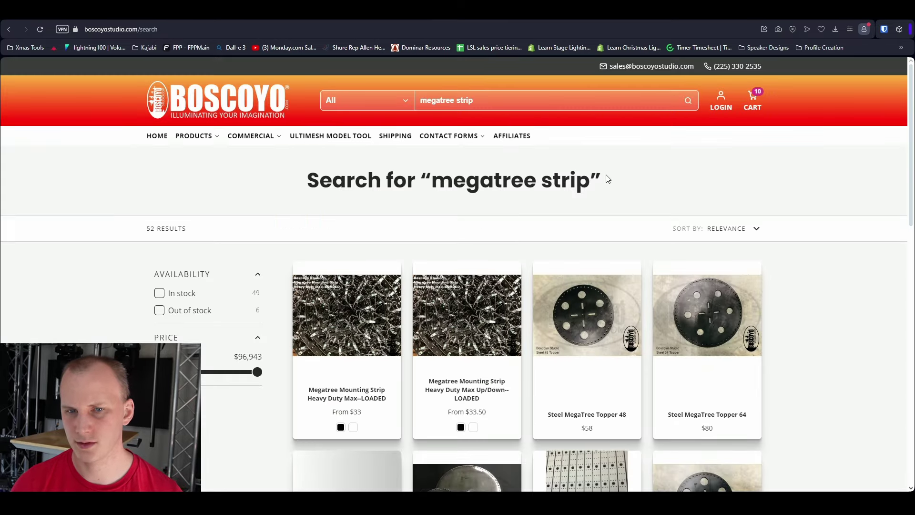
scroll(607, 178, down, 3)
scroll(606, 179, down, 5)
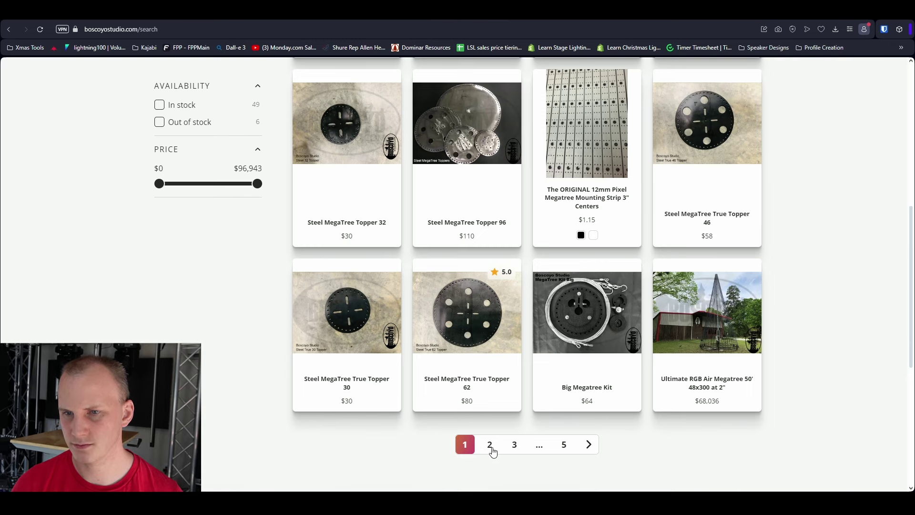
click(586, 316)
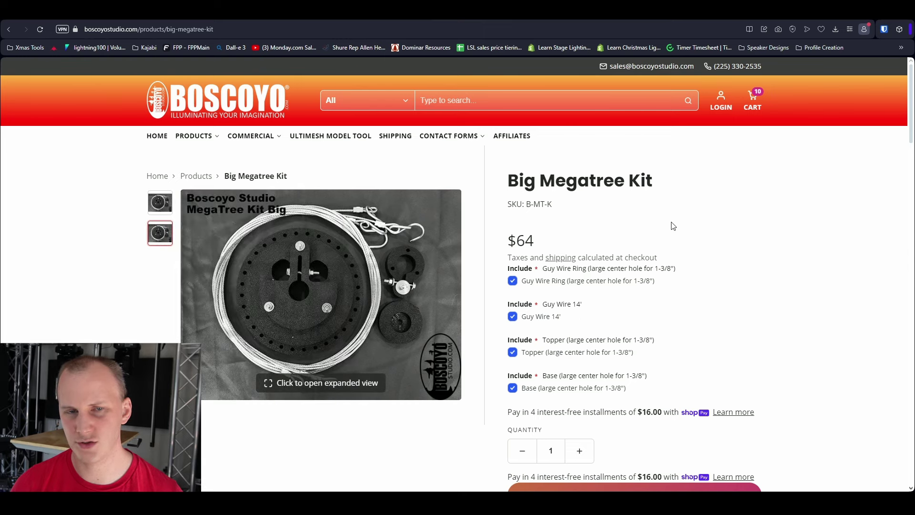
Step: Add the $64 Big Megatree Kit with all four included parts to the cart
scroll(670, 224, down, 3)
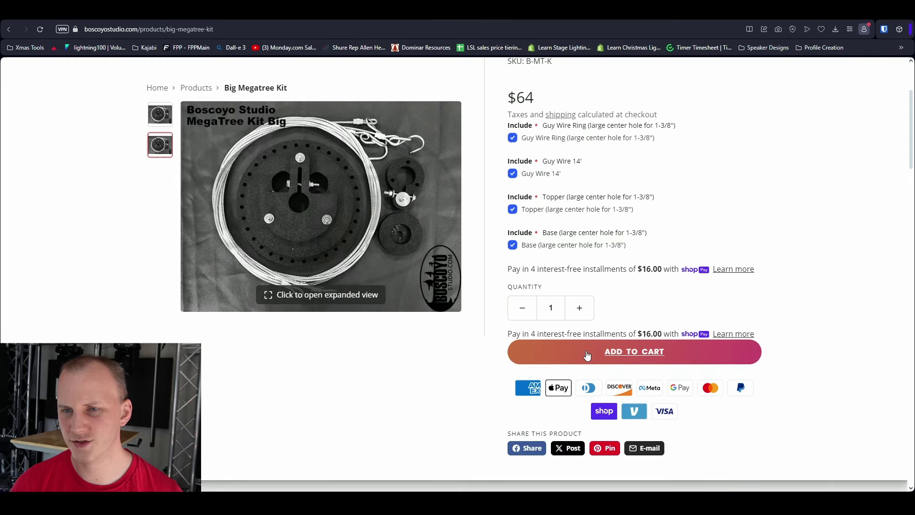
click(587, 355)
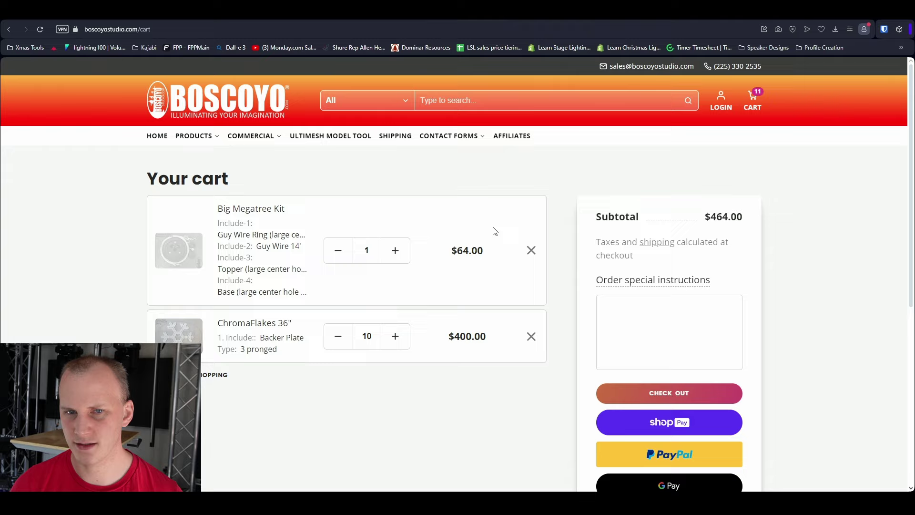
click(251, 208)
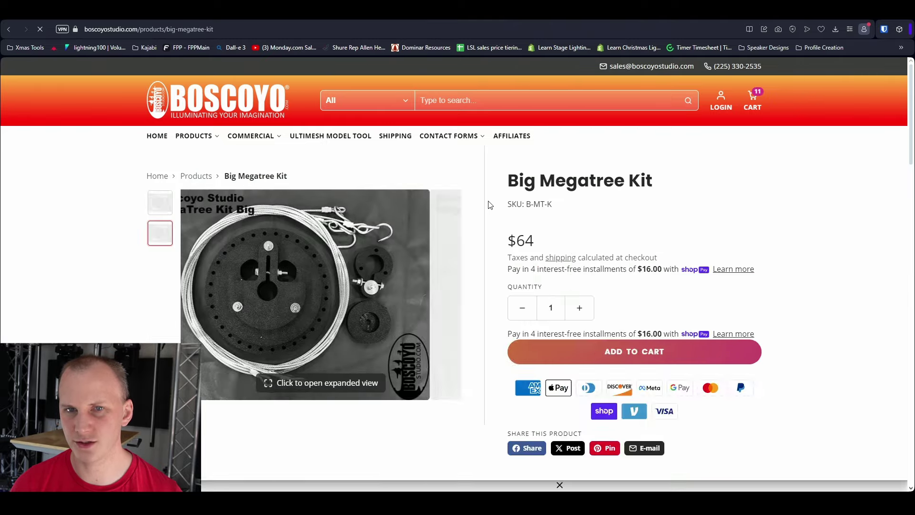
scroll(572, 248, down, 4)
scroll(572, 249, down, 8)
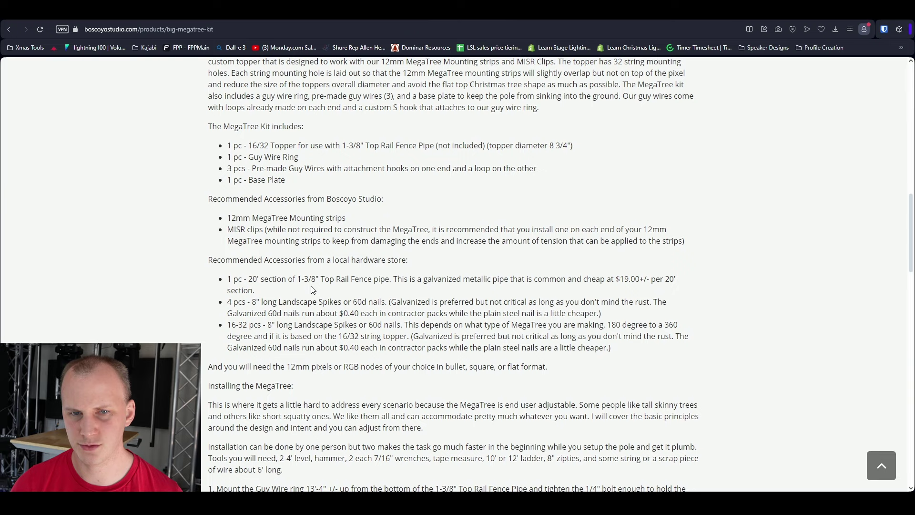
scroll(313, 289, down, 10)
key(Home)
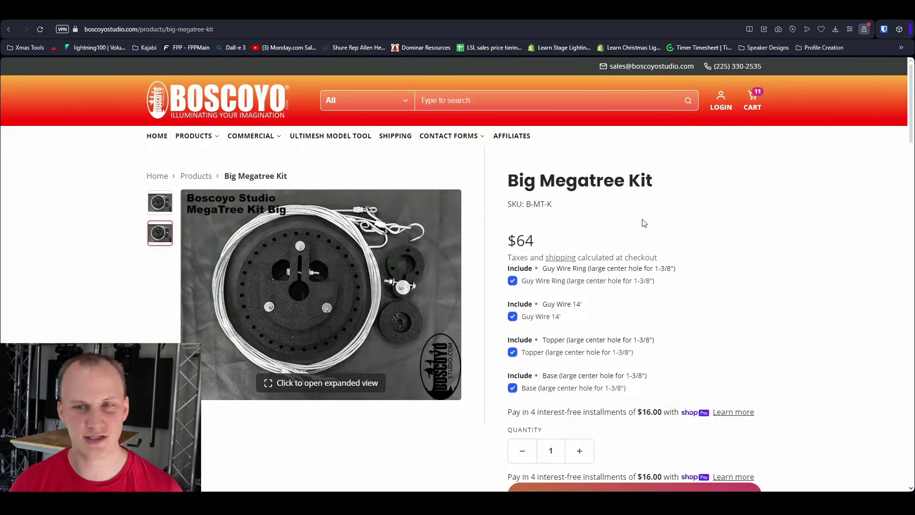
Step: Search 'mounting strip megatree' and open the Megatree Mounting Roll 200' Heavy Duty Max
click(545, 101)
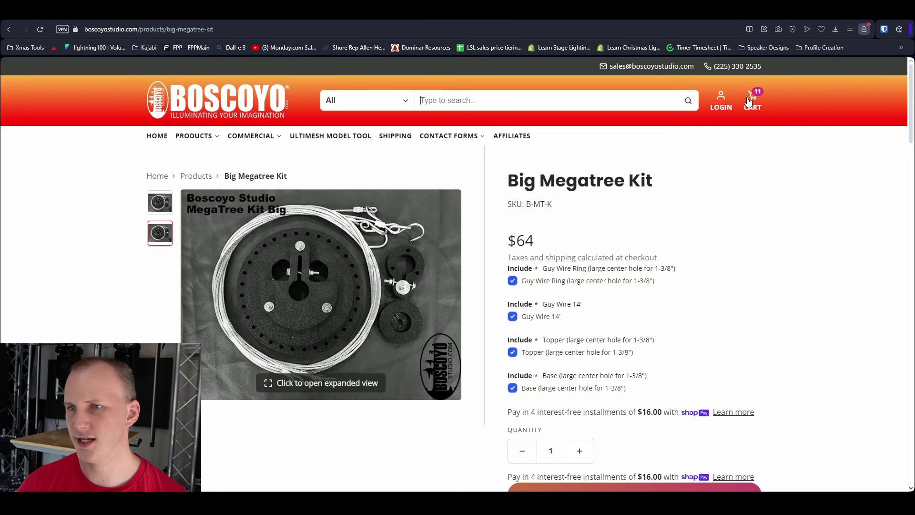
text(mounti)
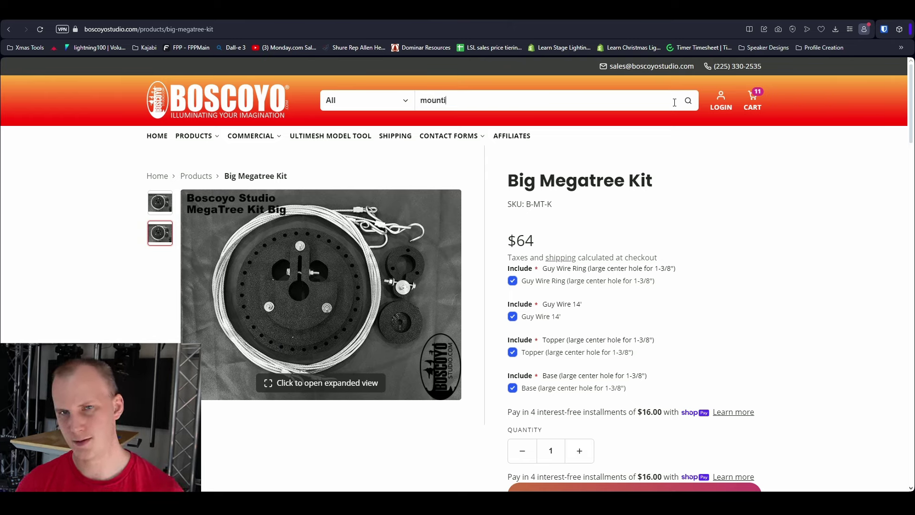
text(ng strip megatre)
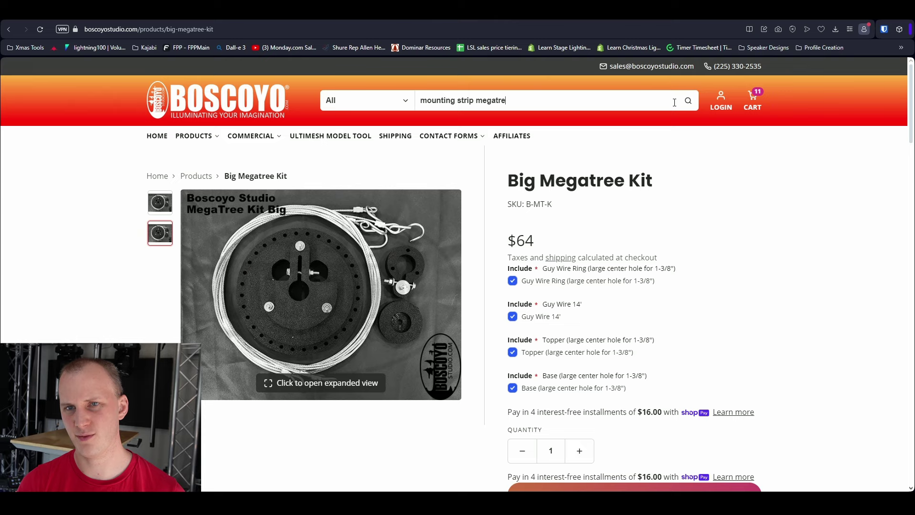
text(e)
key(Return)
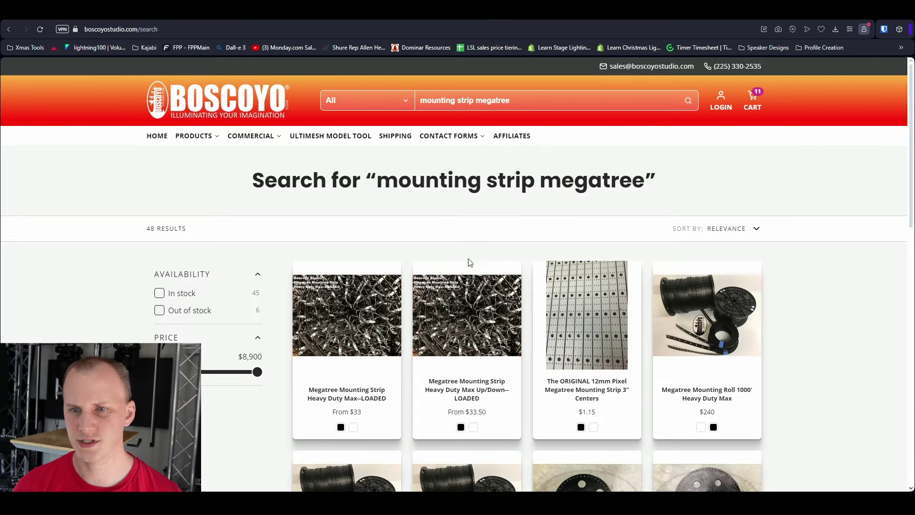
scroll(627, 271, down, 2)
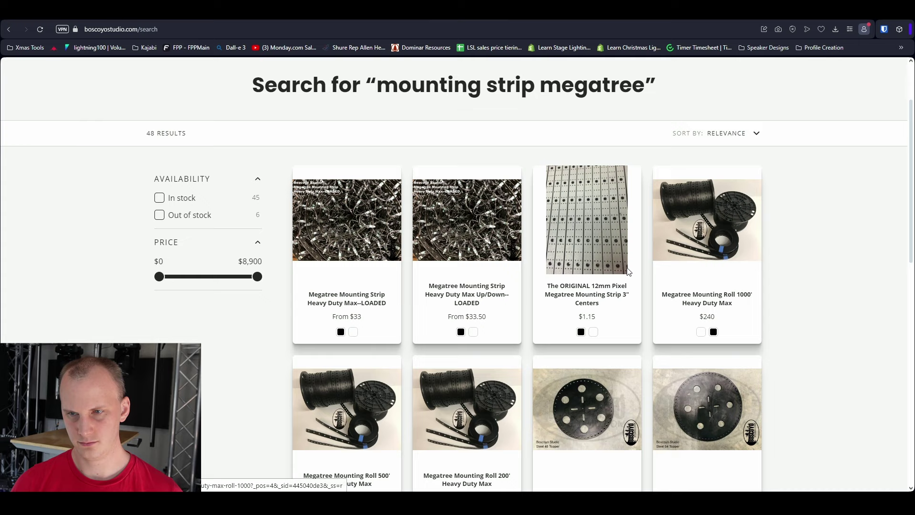
scroll(715, 241, down, 2)
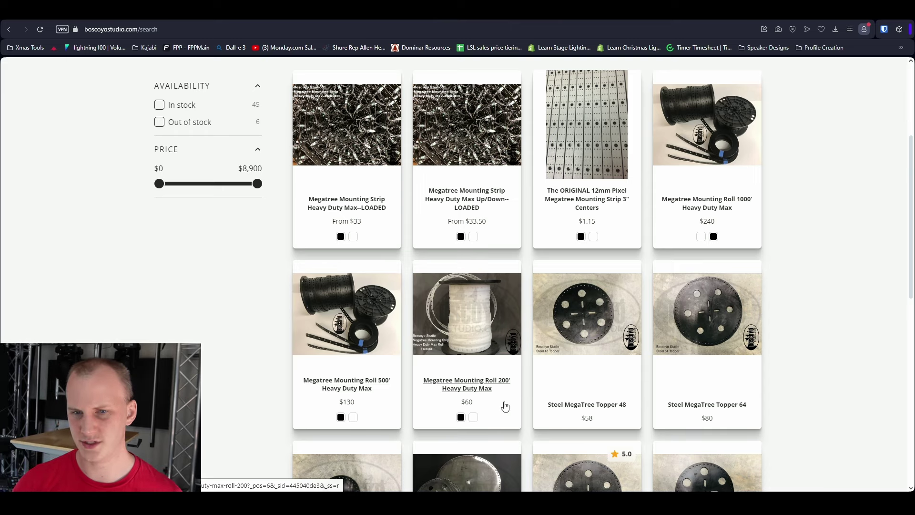
click(472, 324)
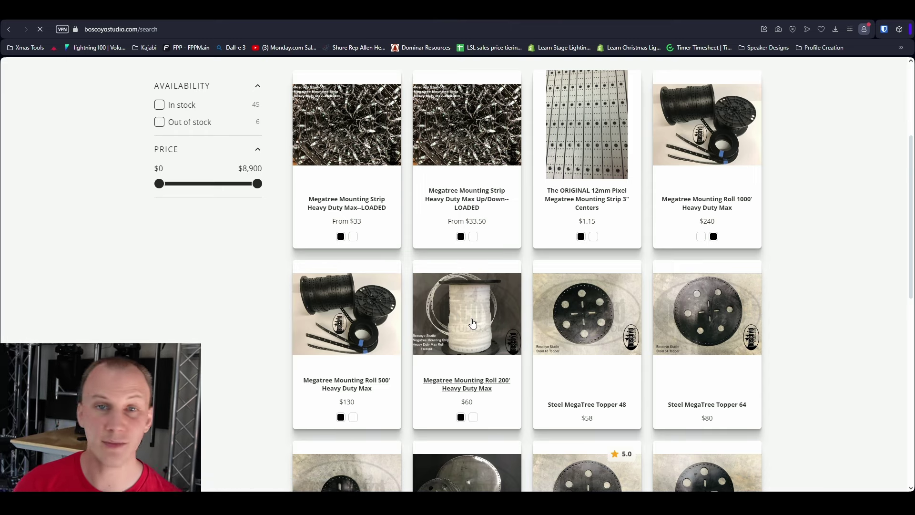
Step: Add the Black, 1 inch Centers $60 mounting roll to the cart
scroll(594, 301, down, 2)
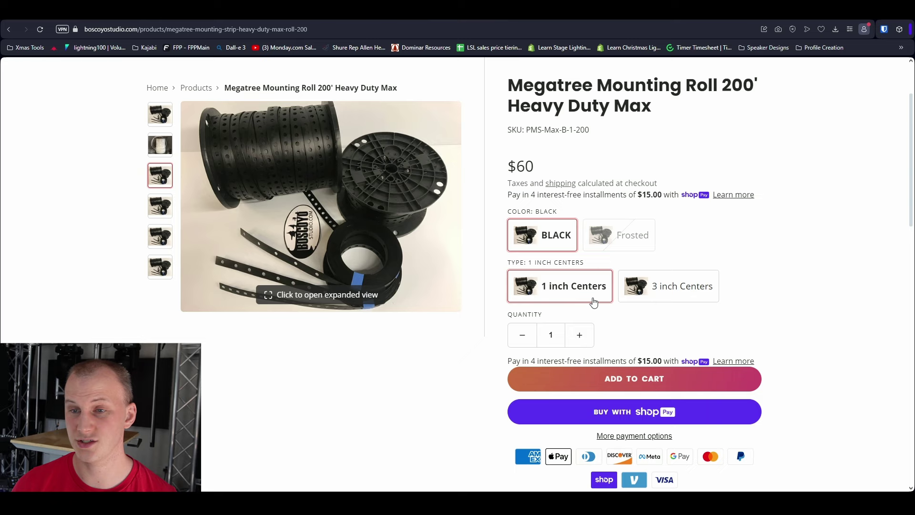
click(600, 374)
click(528, 185)
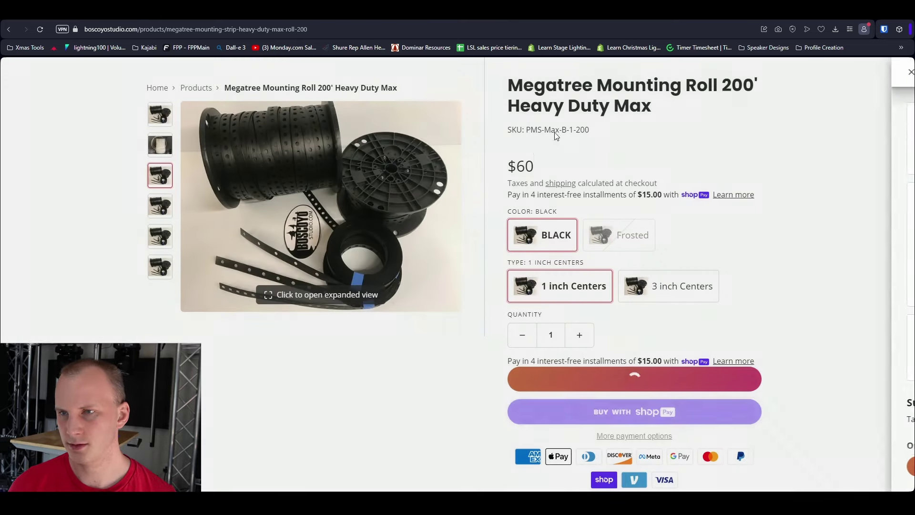
scroll(548, 133, up, 3)
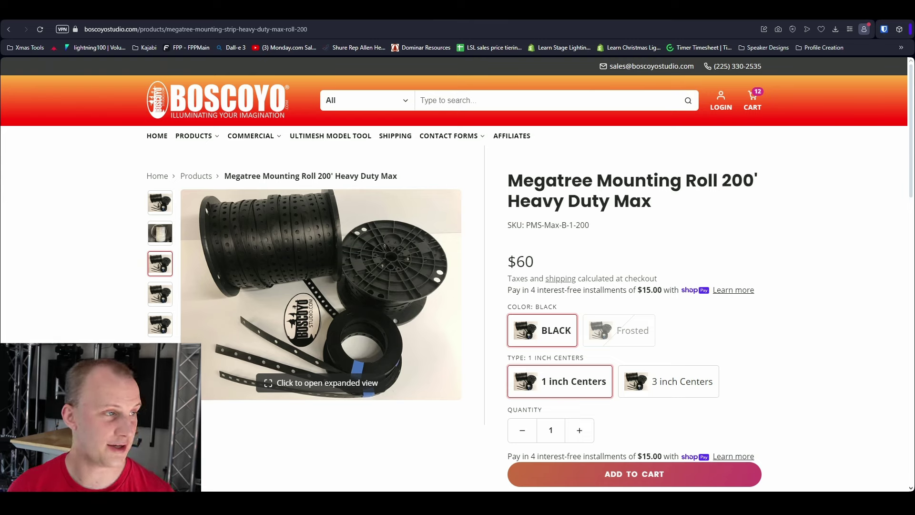
Step: Search the web for Gilbert Engineering and open the Gilbert Engineering USA website
click(444, 99)
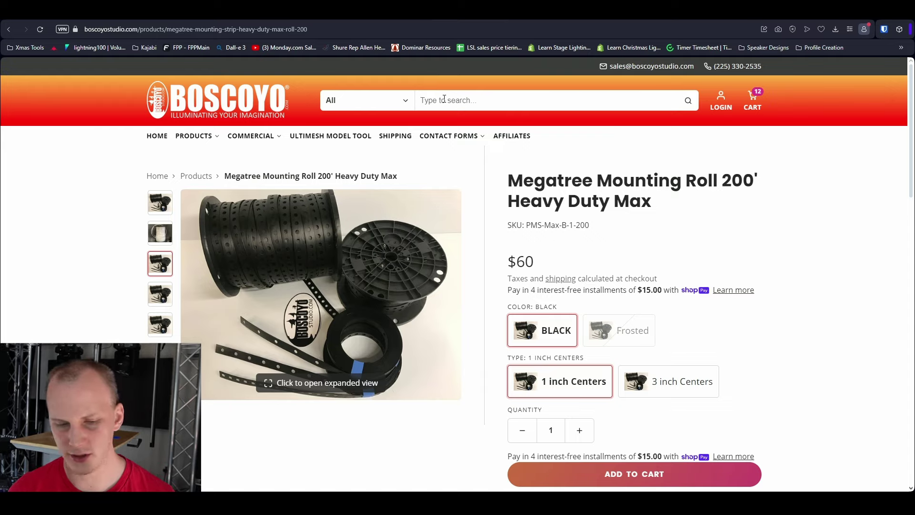
key(ctrl+t)
text(glib)
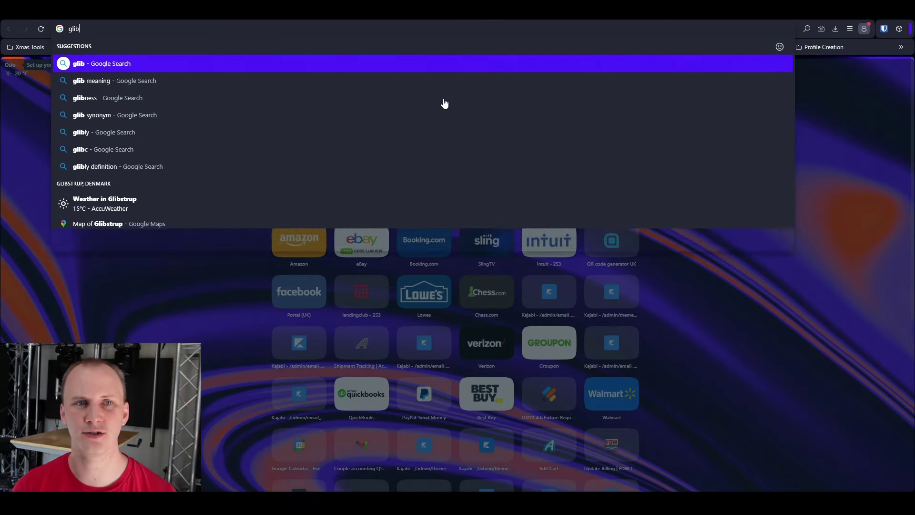
key(BackSpace)
text(lber)
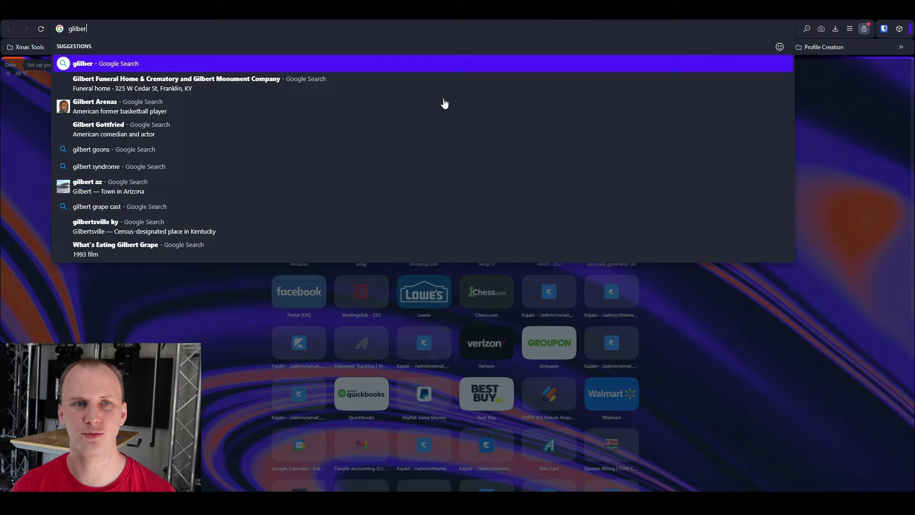
text(t engineering)
key(Return)
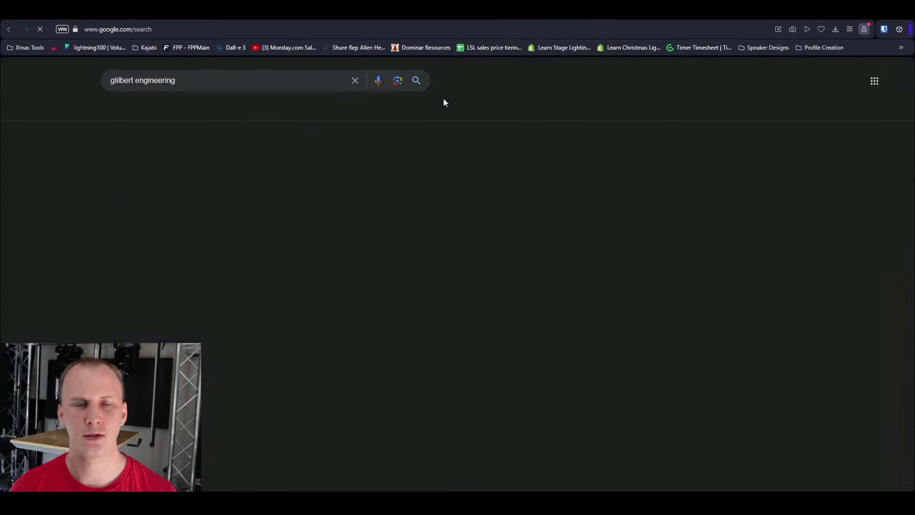
click(145, 195)
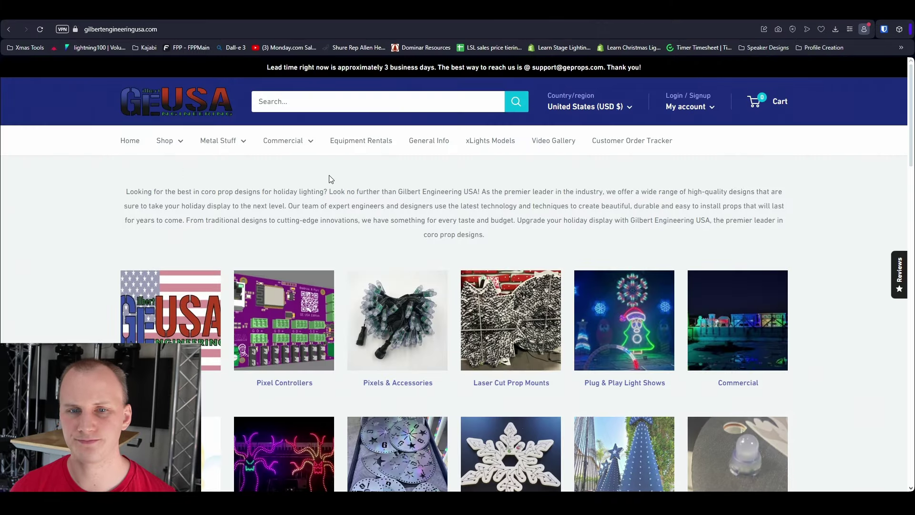
Step: Browse to the Arches & Trim product category
scroll(328, 173, down, 2)
scroll(515, 175, down, 4)
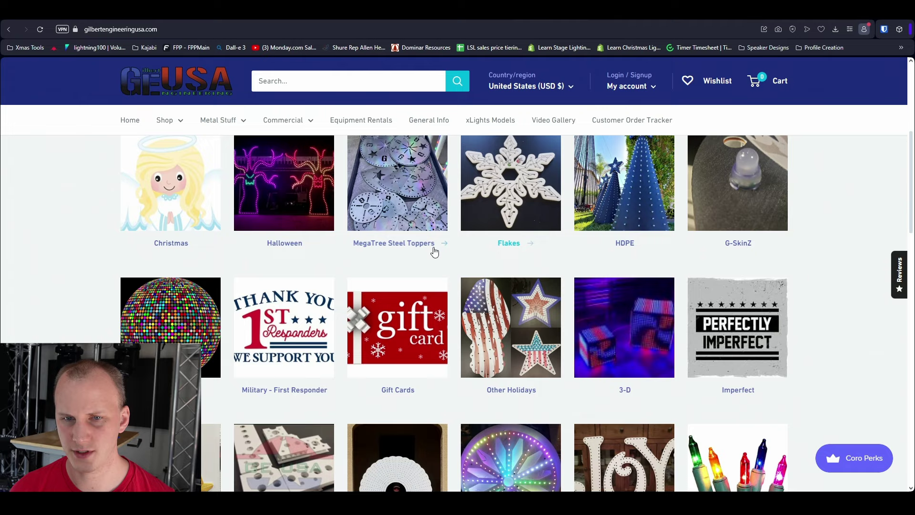
scroll(292, 225, down, 5)
mouse_move(284, 119)
click(272, 281)
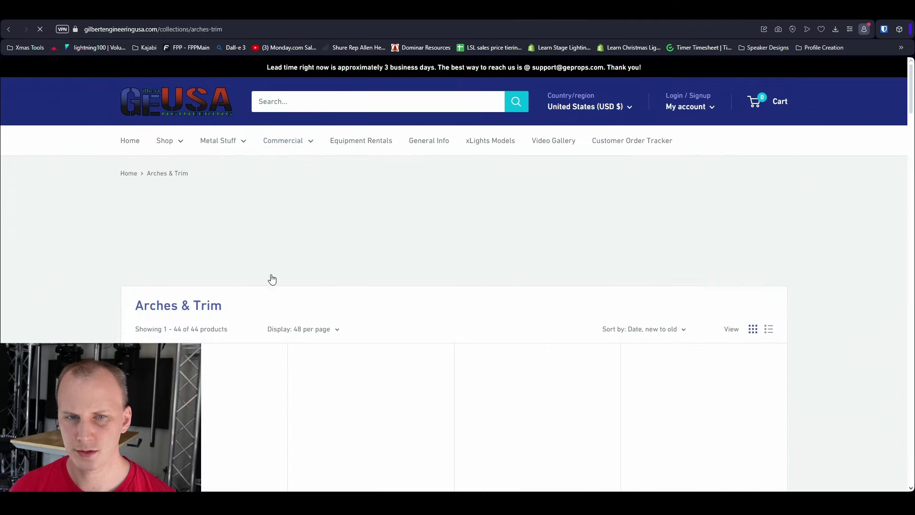
scroll(385, 232, down, 5)
scroll(386, 232, down, 20)
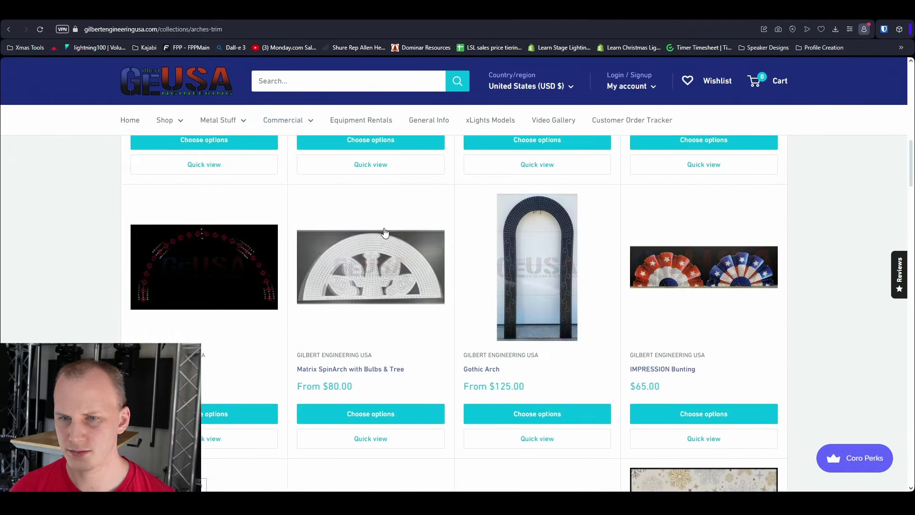
scroll(385, 233, down, 3)
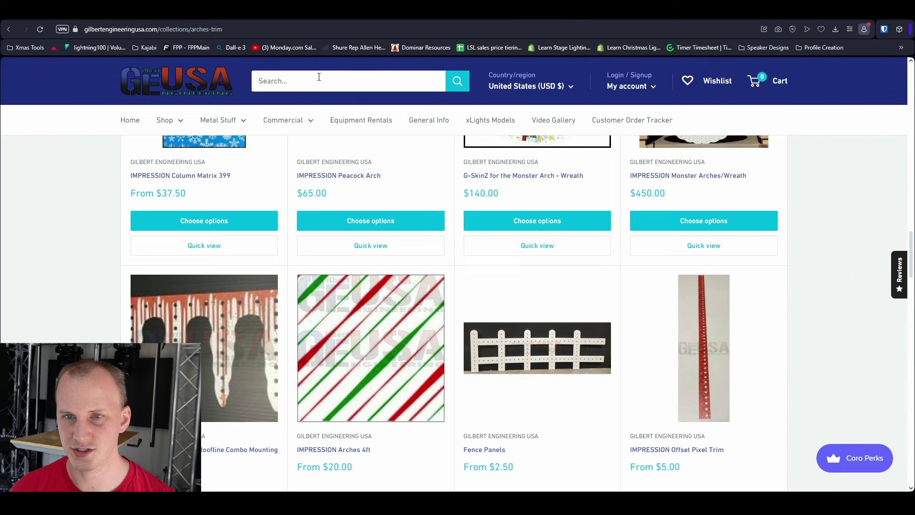
Step: Search 'window frame' and open the HD Pixel Trim Kits product page
text(window frame)
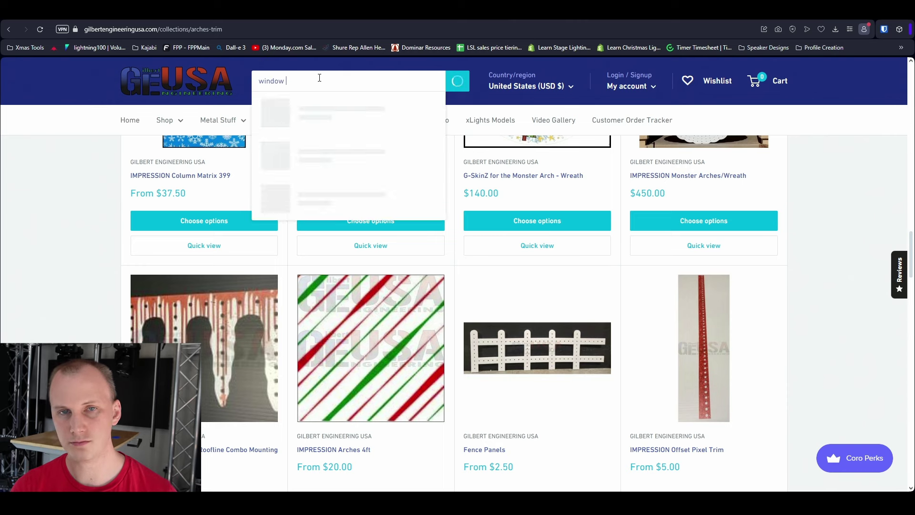
triple_click(319, 78)
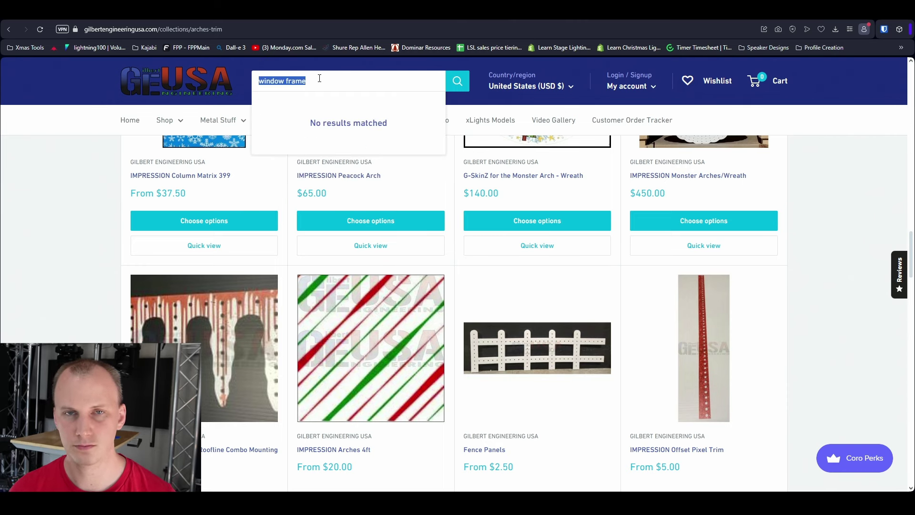
scroll(833, 278, down, 15)
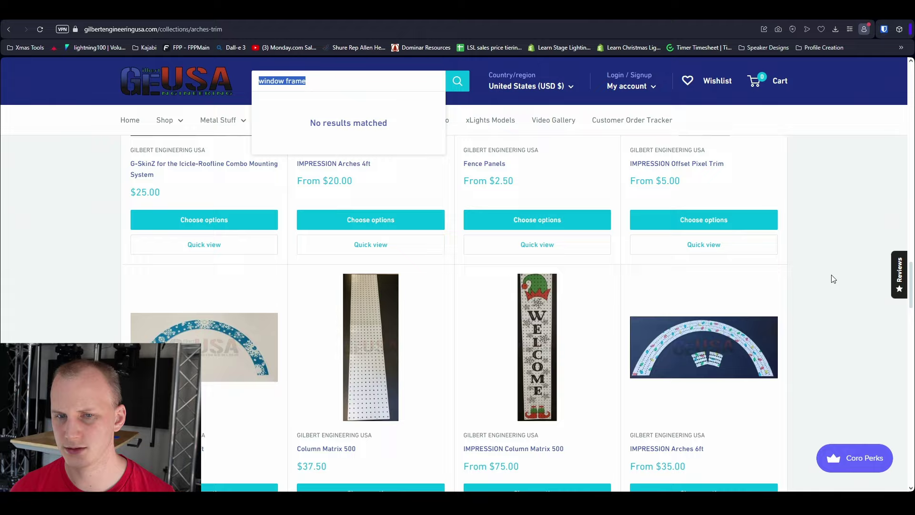
scroll(833, 278, down, 3)
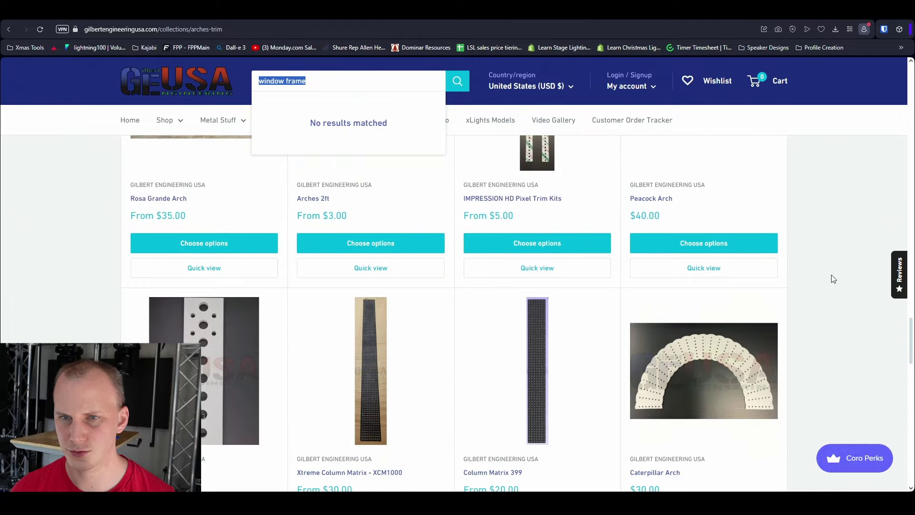
scroll(833, 278, down, 2)
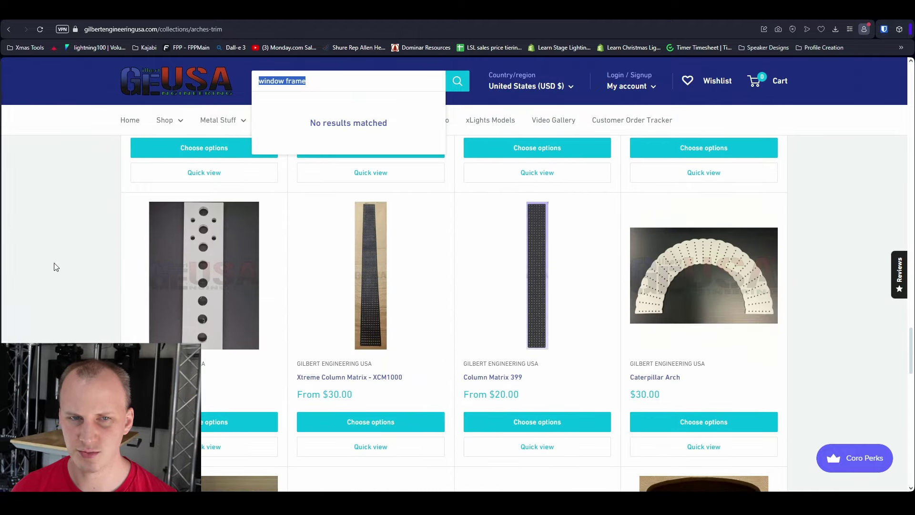
click(235, 298)
Step: Add six White HD Pixel Trim Kits Starter Kits to the cart
scroll(626, 268, down, 1)
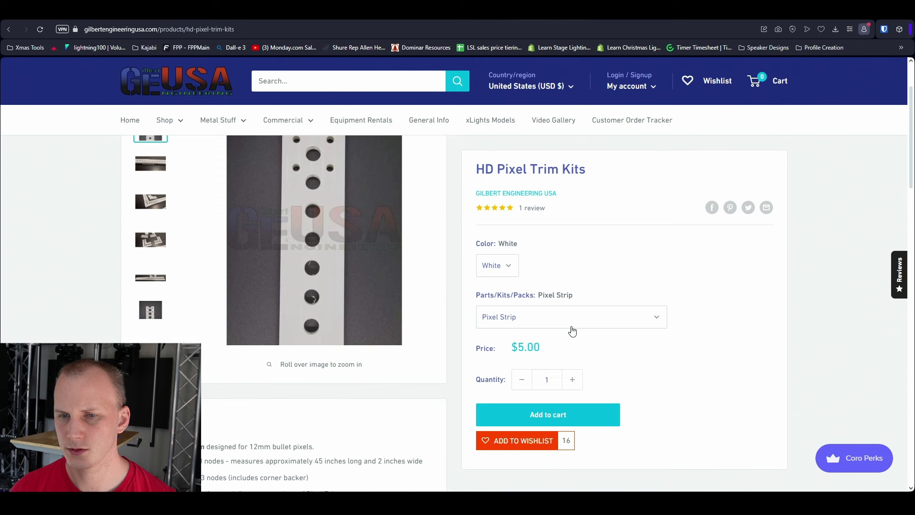
click(570, 324)
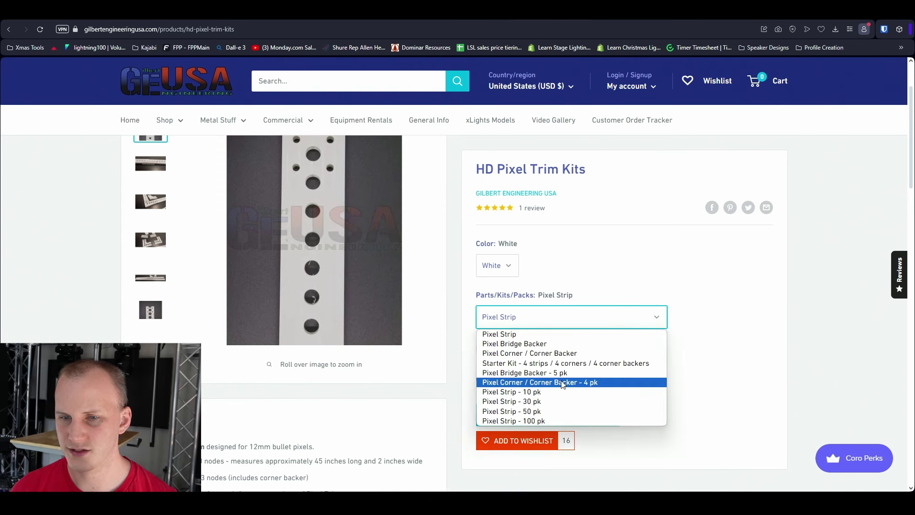
click(566, 364)
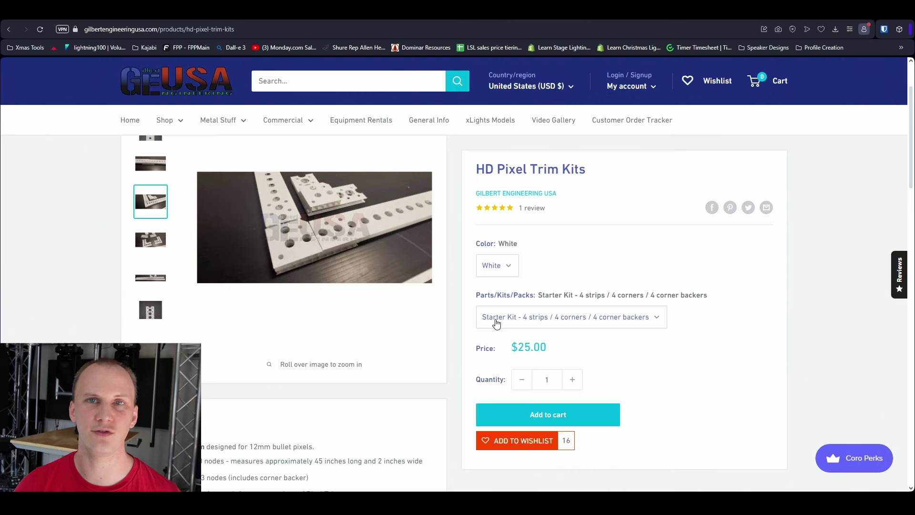
click(504, 270)
click(505, 269)
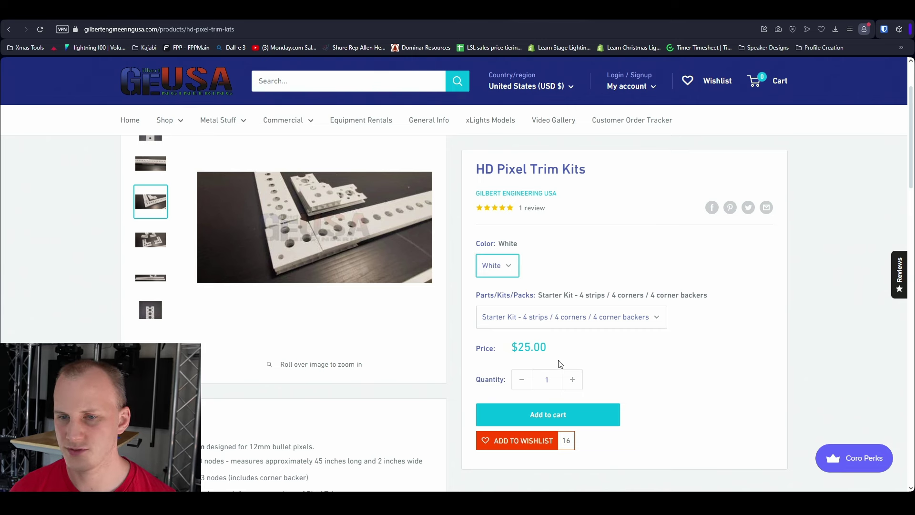
click(549, 380)
text(6)
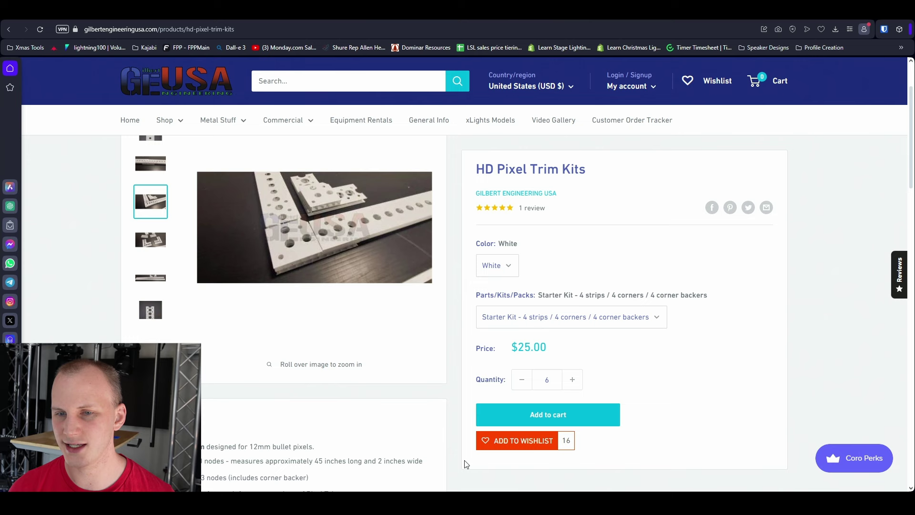
click(548, 414)
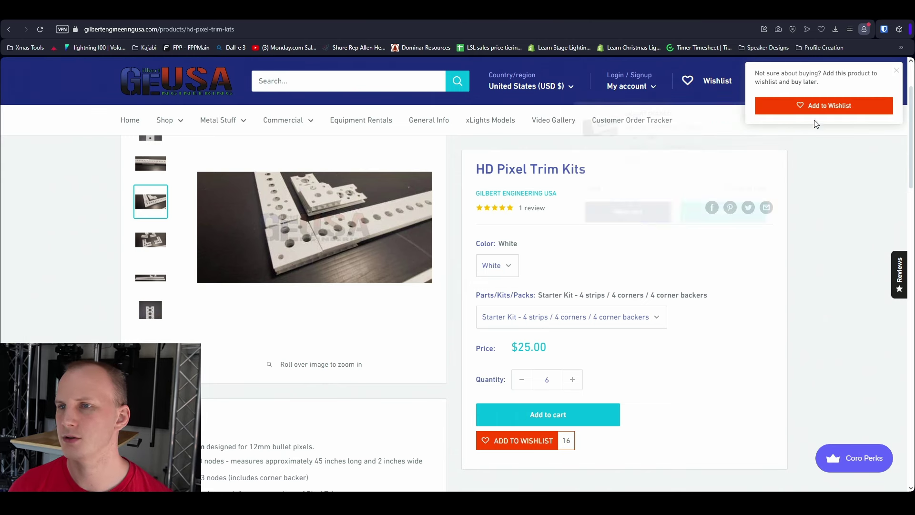
Step: Dismiss the wishlist suggestion and view the $150.00 cart page
click(895, 72)
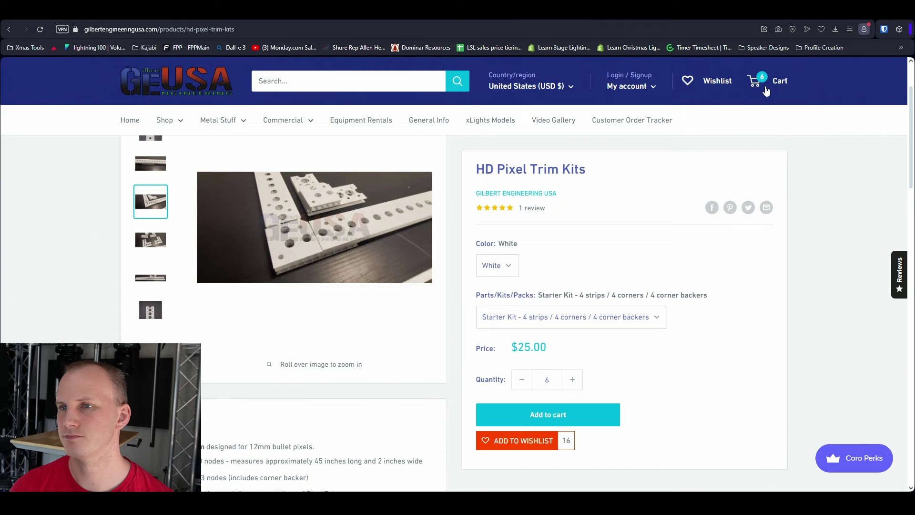
click(756, 80)
click(639, 216)
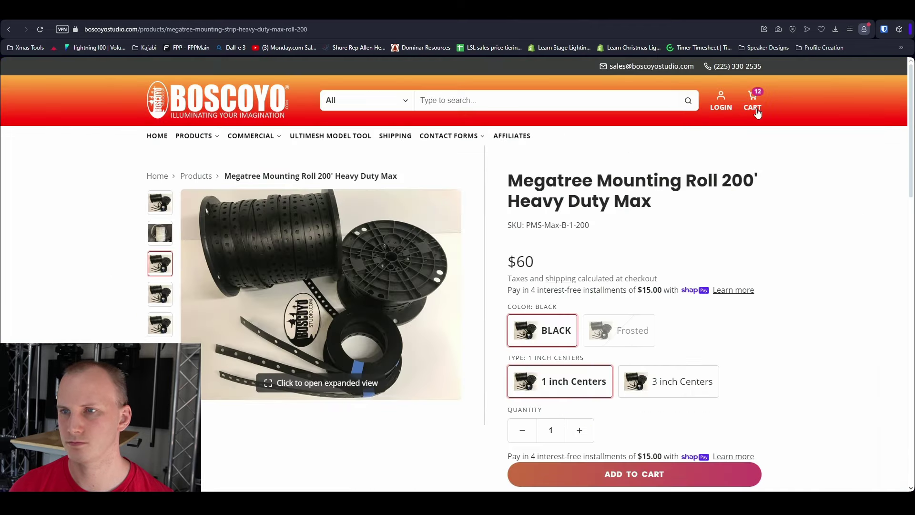
Step: Review the $524.00 Boscoyo cart, then return to the Controller_Connections spreadsheet
click(753, 101)
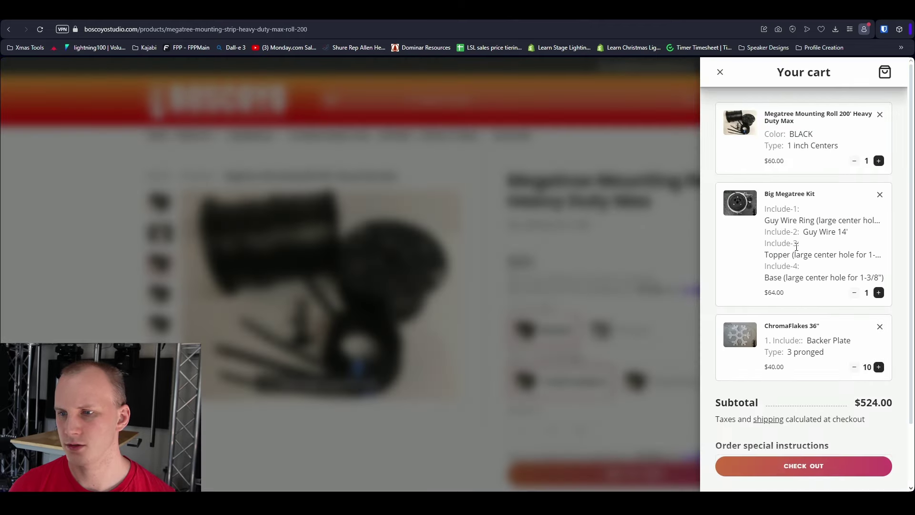
click(569, 138)
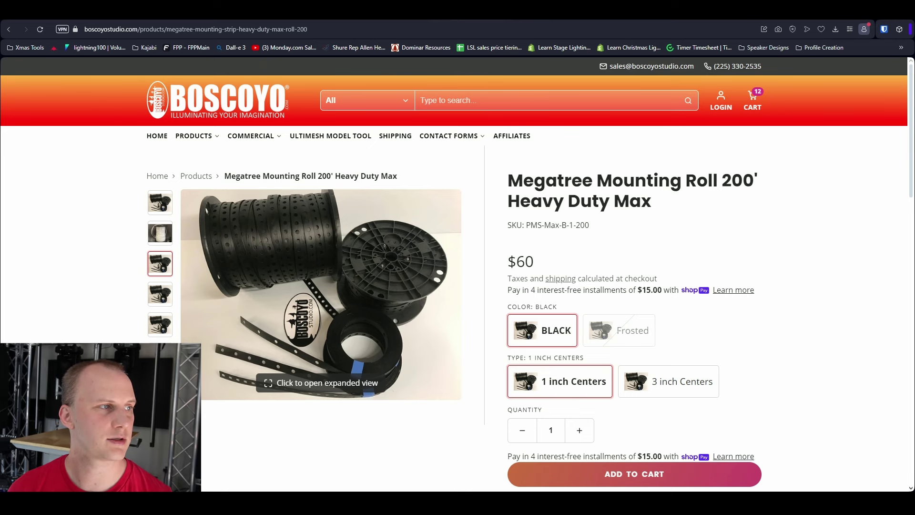
click(747, 107)
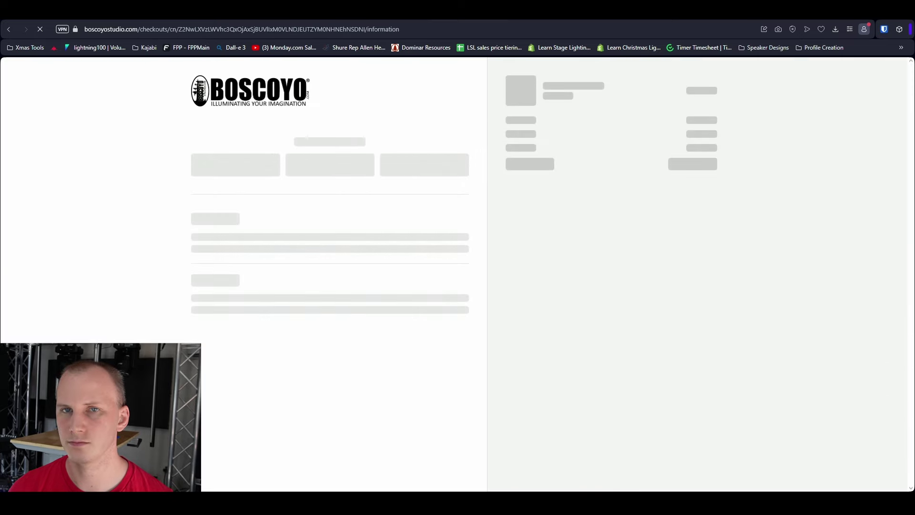
click(358, 27)
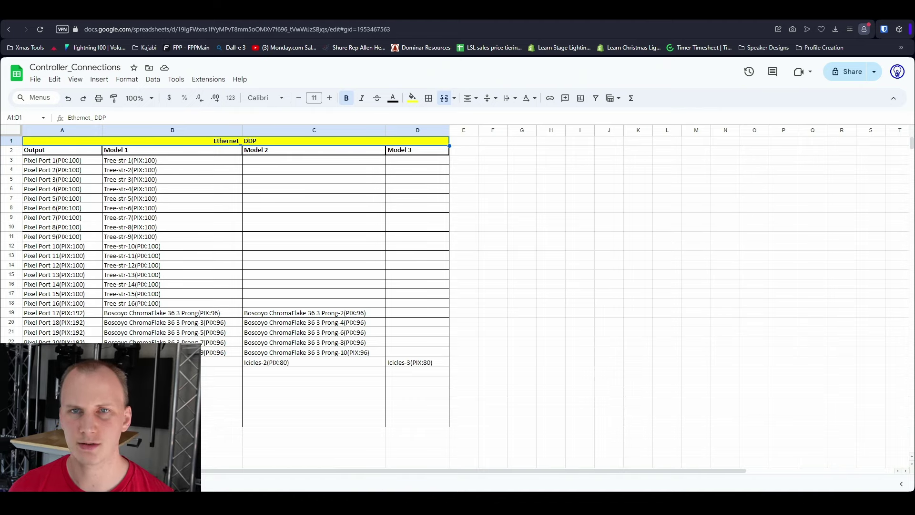
key(alt+Tab)
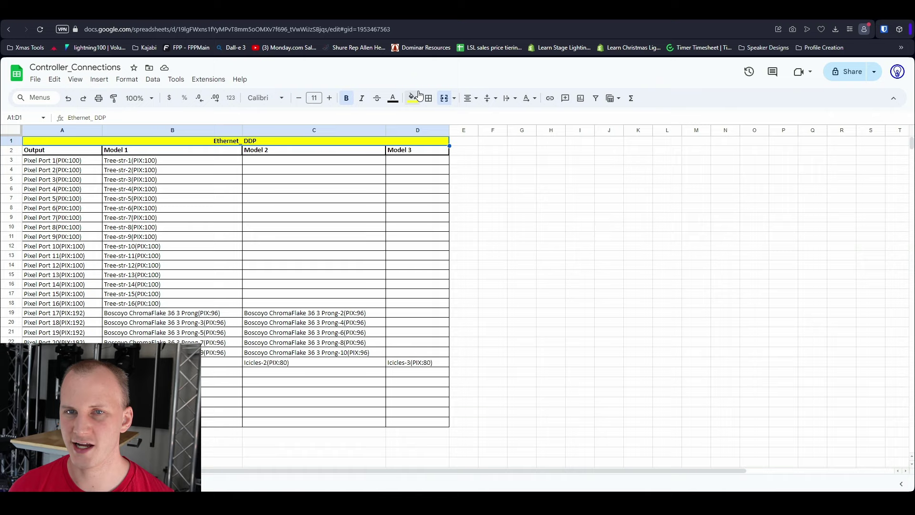
key(alt+Tab)
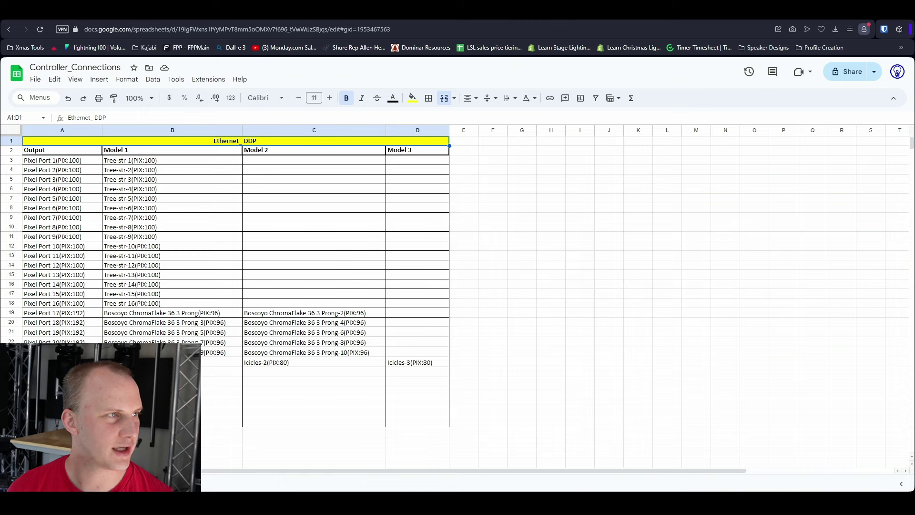
Step: Download the sheet as a Microsoft Excel (.xlsx) file
click(35, 79)
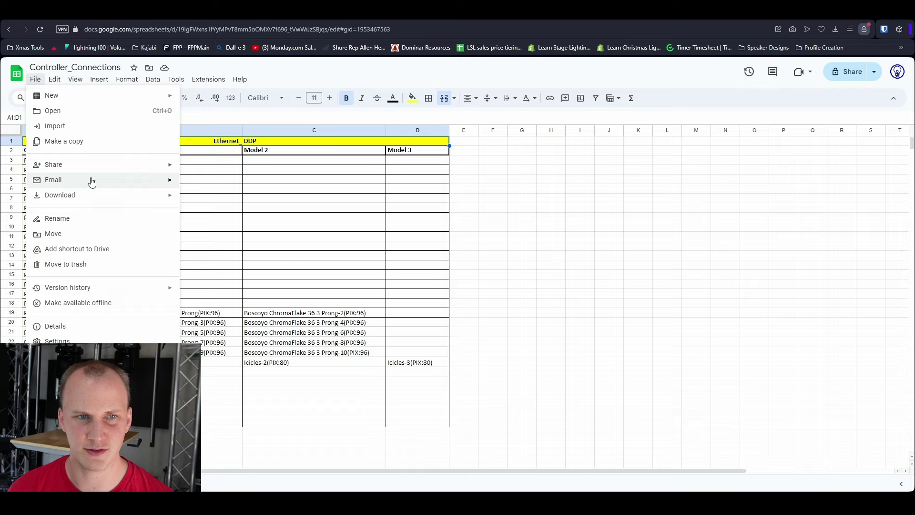
mouse_move(98, 198)
click(221, 198)
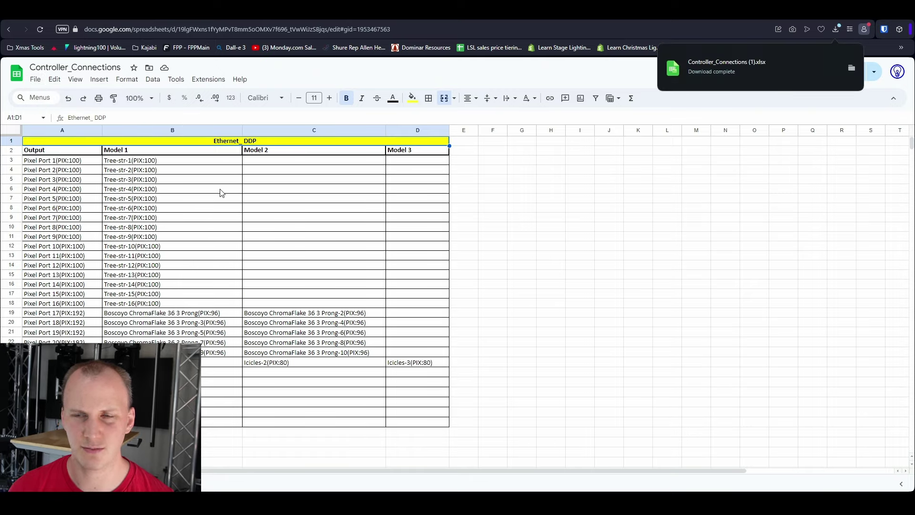
Step: Import Export Models.xlsx from Downloads, replacing the whole spreadsheet
click(35, 79)
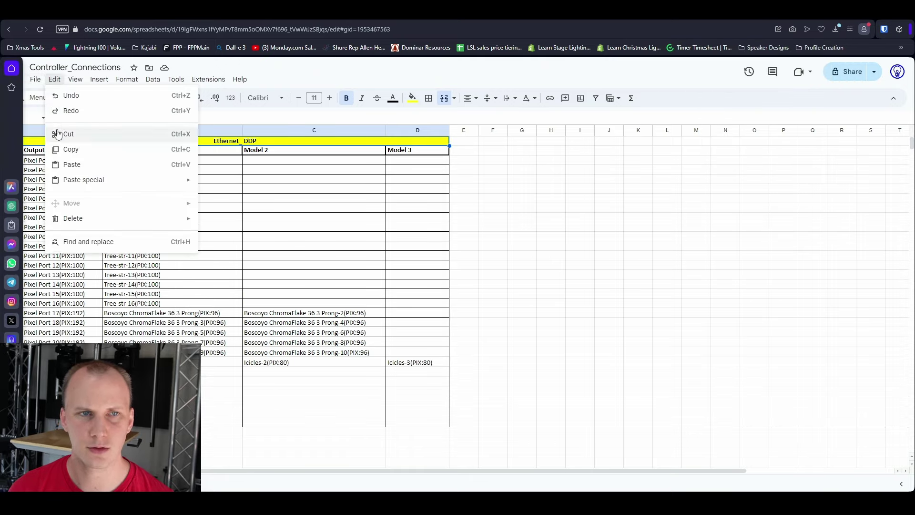
click(53, 126)
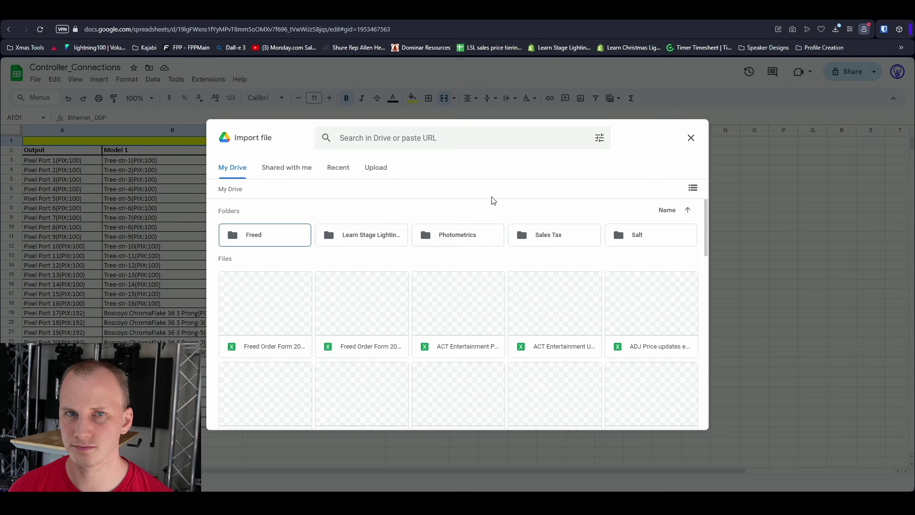
click(377, 167)
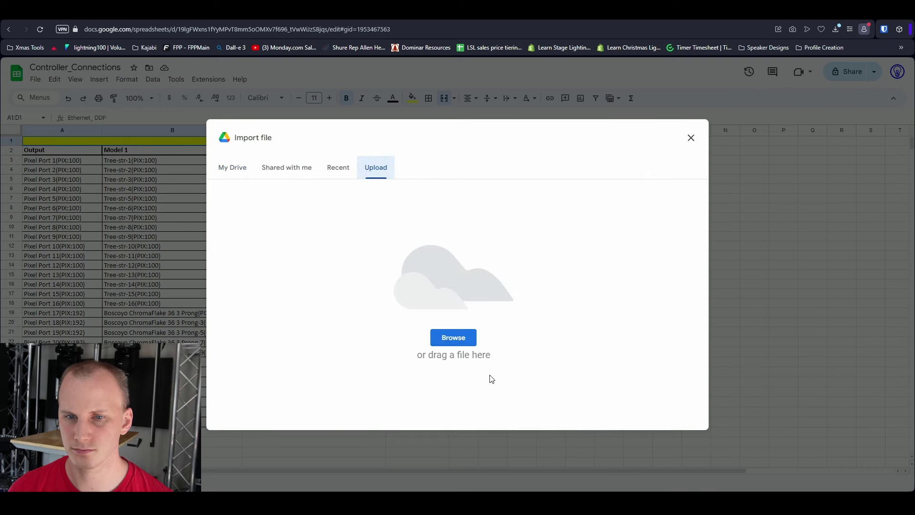
click(454, 338)
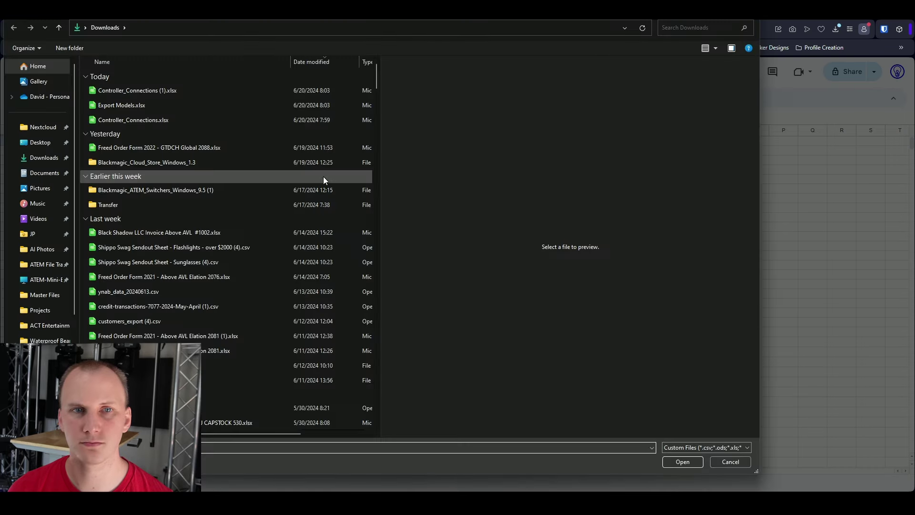
click(133, 106)
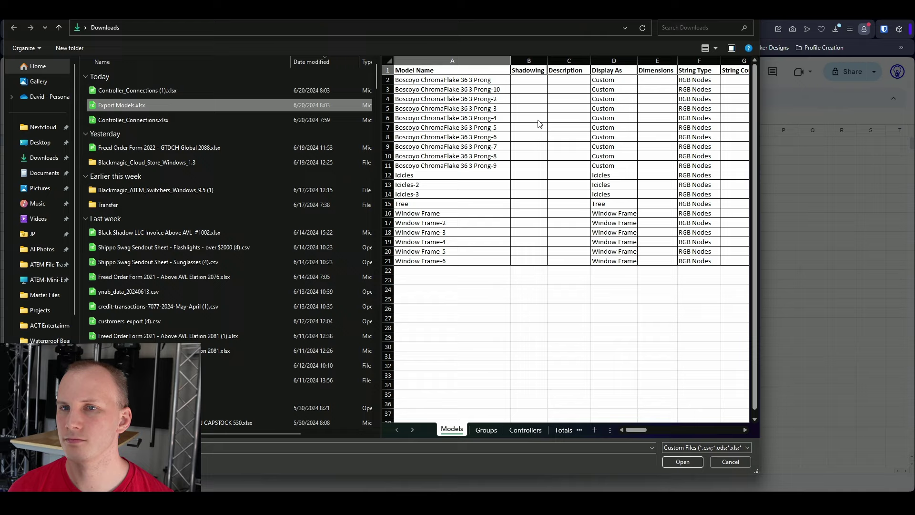
mouse_move(637, 430)
mouse_down()
mouse_move(664, 437)
mouse_move(653, 431)
mouse_up()
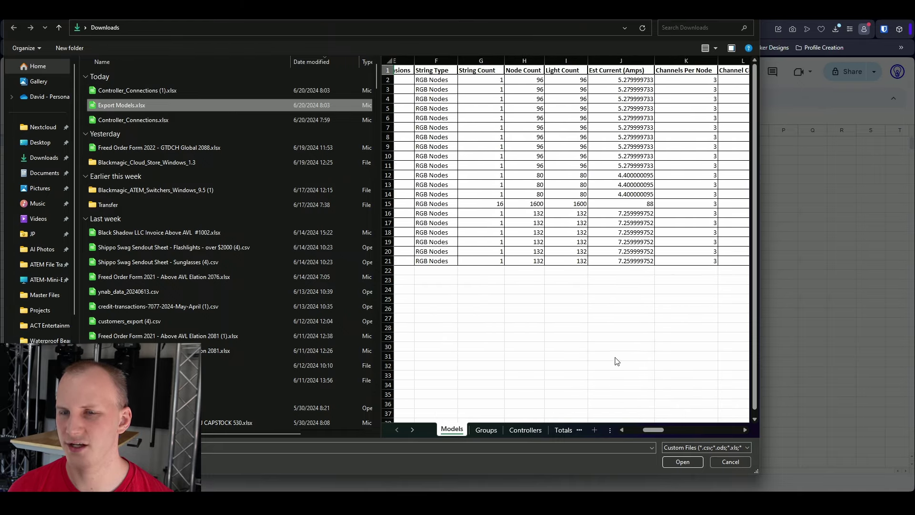
click(683, 463)
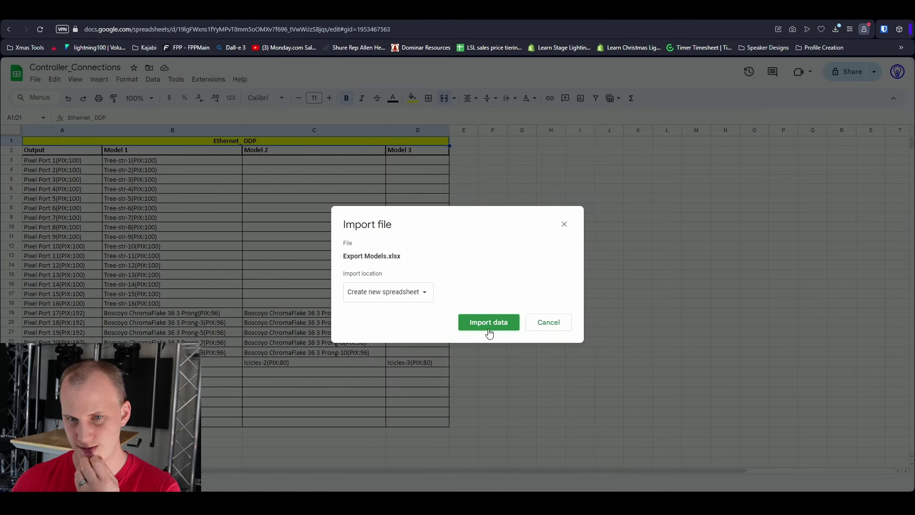
click(401, 292)
click(393, 321)
click(489, 339)
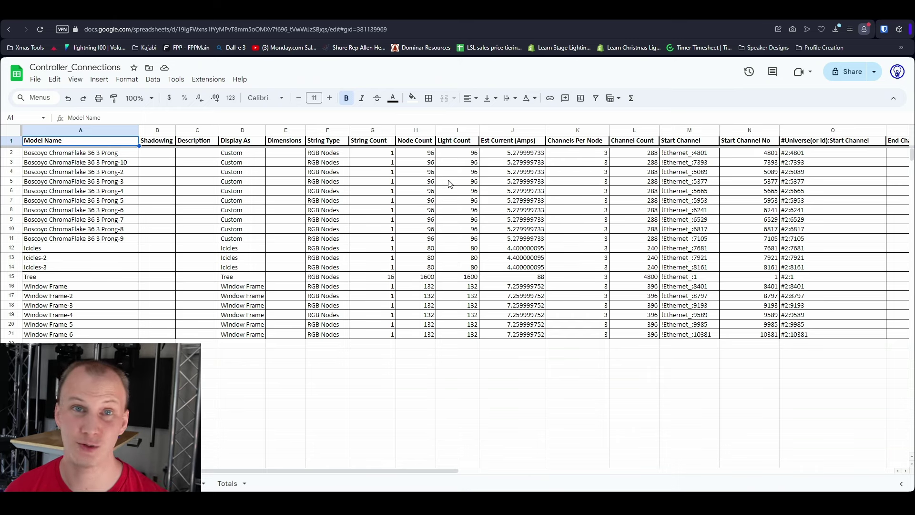
Step: Sum the Light Counts of the ChromaFlakes, three Icicles, Tree (1600) and six Window Frames
drag(453, 154, 463, 292)
scroll(453, 214, down, 2)
scroll(463, 294, up, 2)
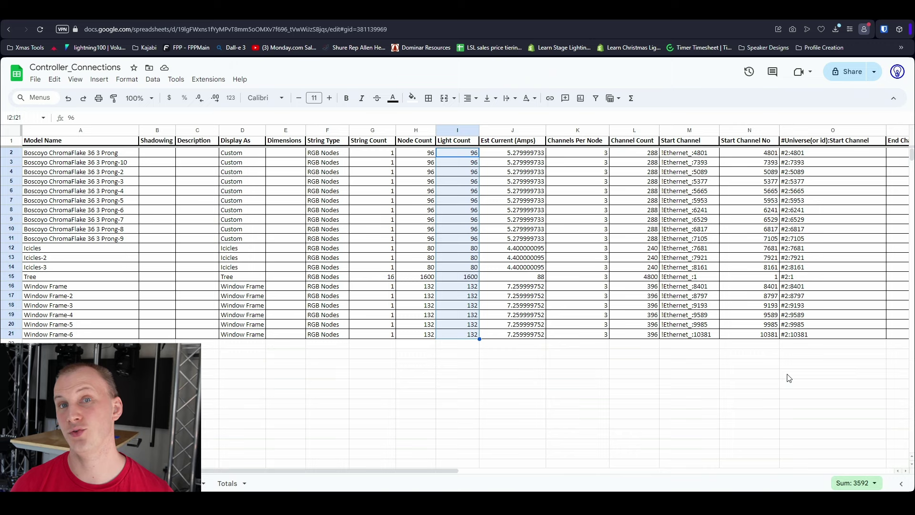
drag(470, 153, 474, 244)
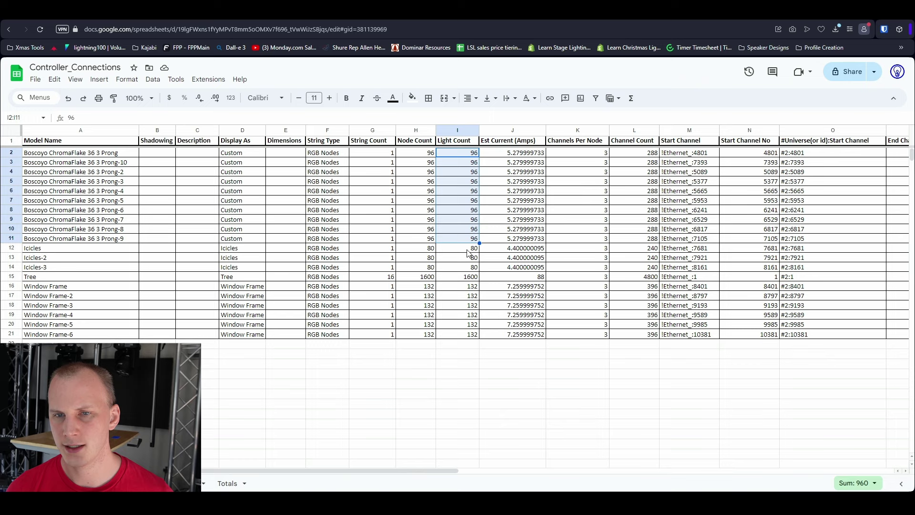
drag(470, 252, 469, 270)
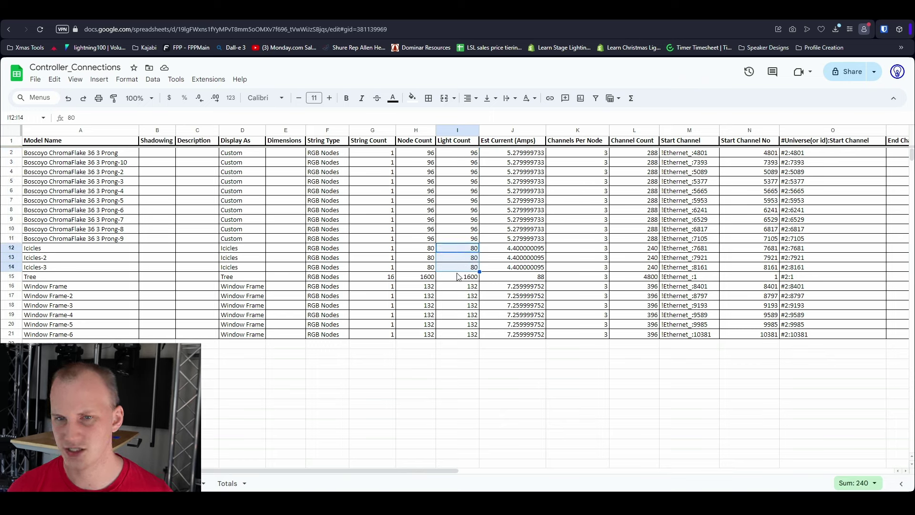
click(458, 279)
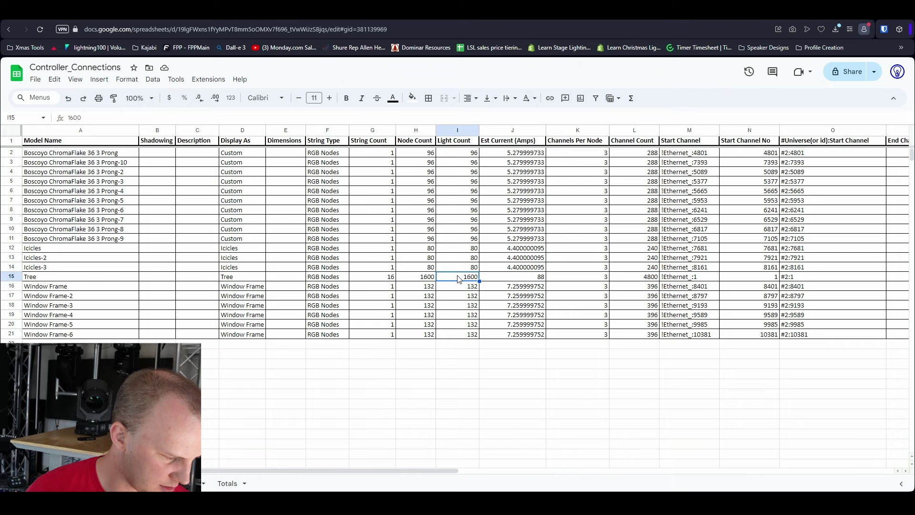
drag(458, 287, 465, 337)
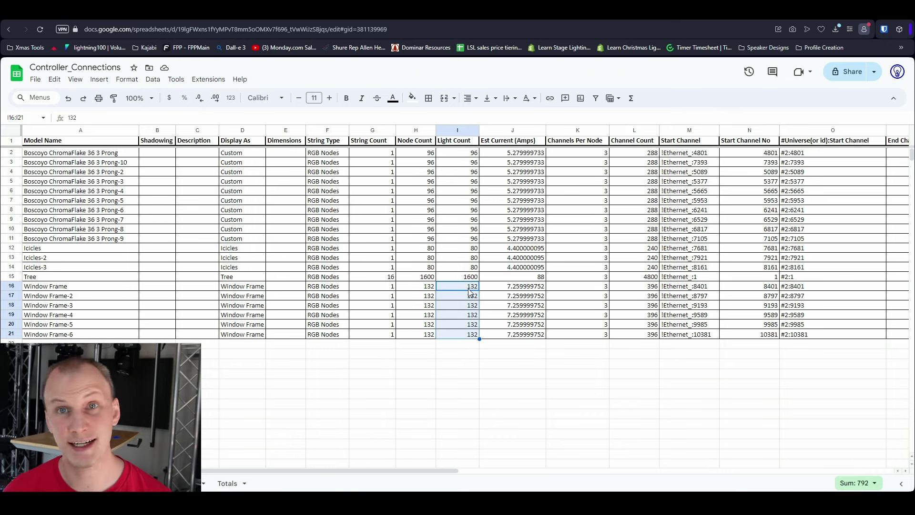
Step: Total the Light Count for all models (3592), then move to the Learn Christmas Lighting store
click(460, 242)
drag(464, 153, 473, 336)
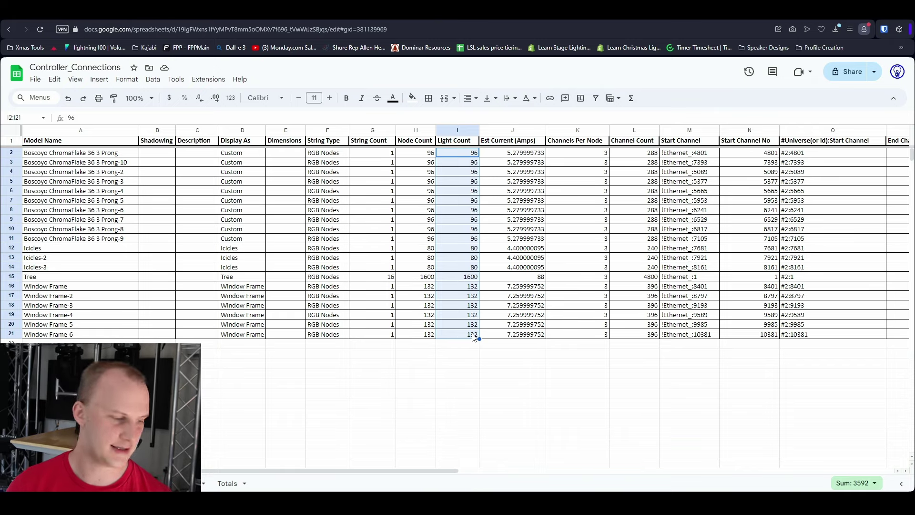
click(474, 336)
key(ctrl+Tab)
key(ctrl+Tab)
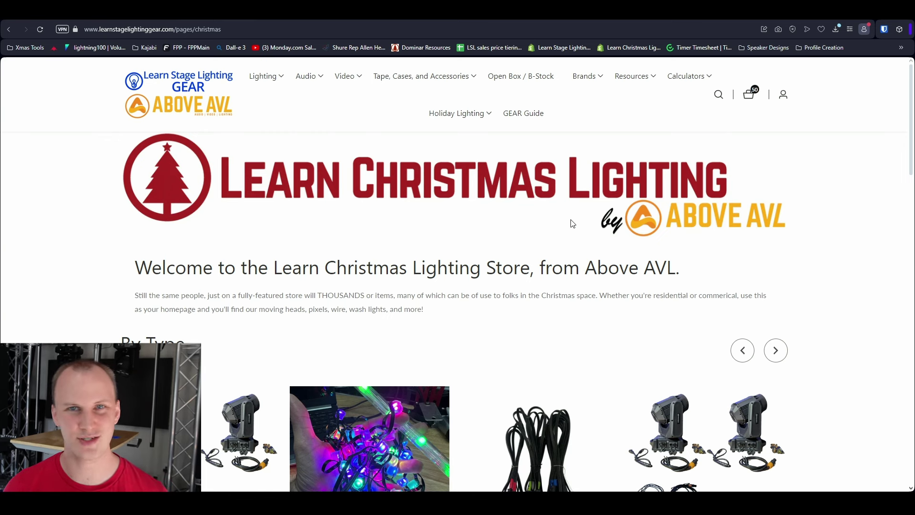
Step: Open the EVO Pixels 12v xConnect product page from the store's Pixels category
scroll(573, 224, down, 7)
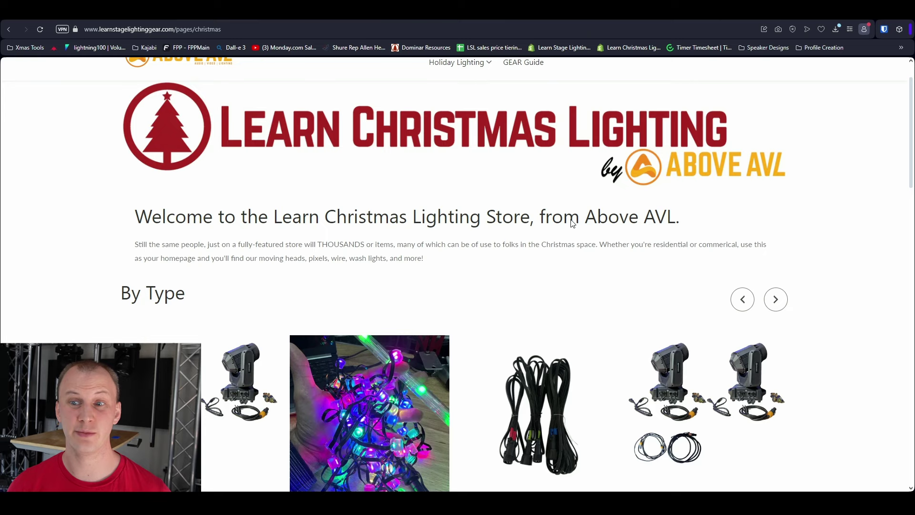
scroll(525, 207, up, 2)
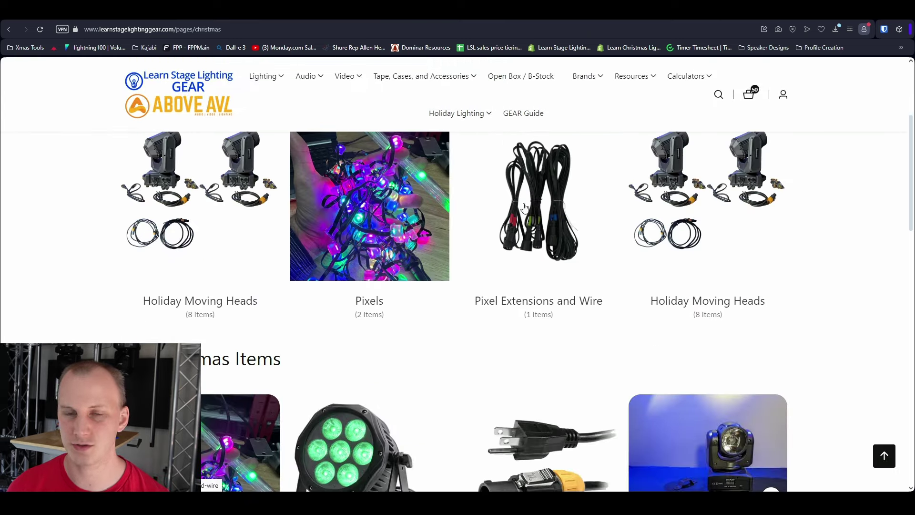
click(419, 219)
scroll(573, 200, down, 3)
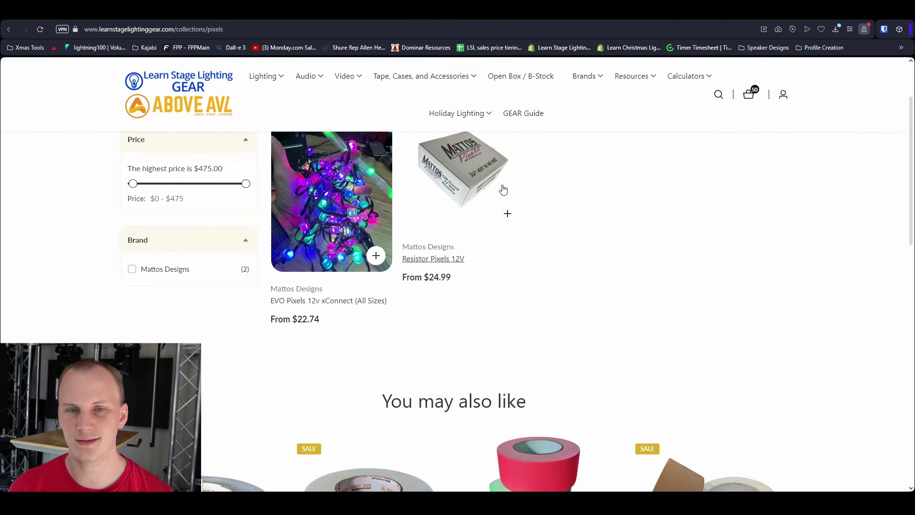
scroll(523, 195, up, 3)
click(335, 325)
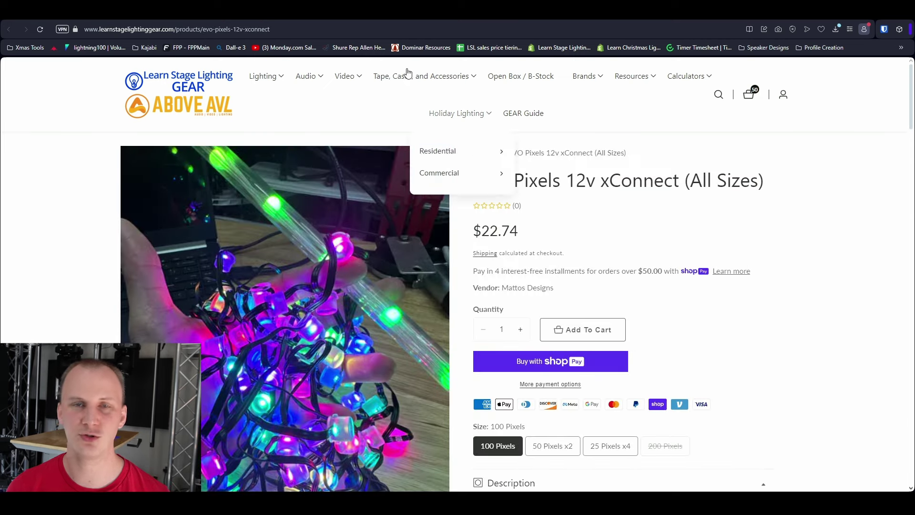
key(alt+Left)
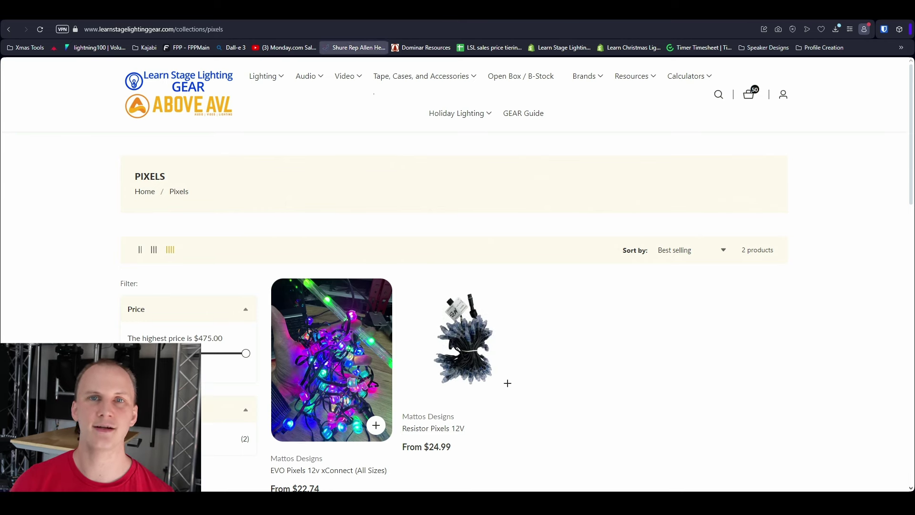
click(302, 20)
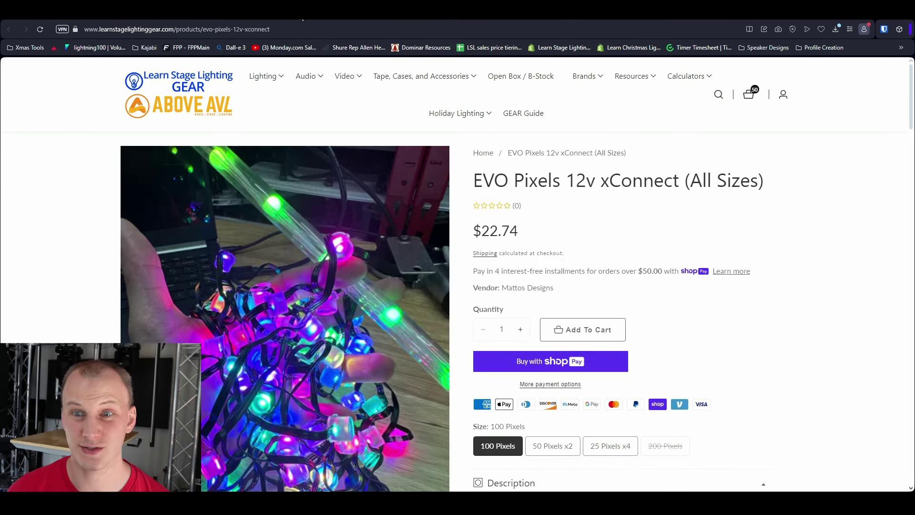
Step: Add 39 EVO Pixels strings and 39 Flat xConnect Extensions to the cart, then view it
double_click(502, 330)
text(3)
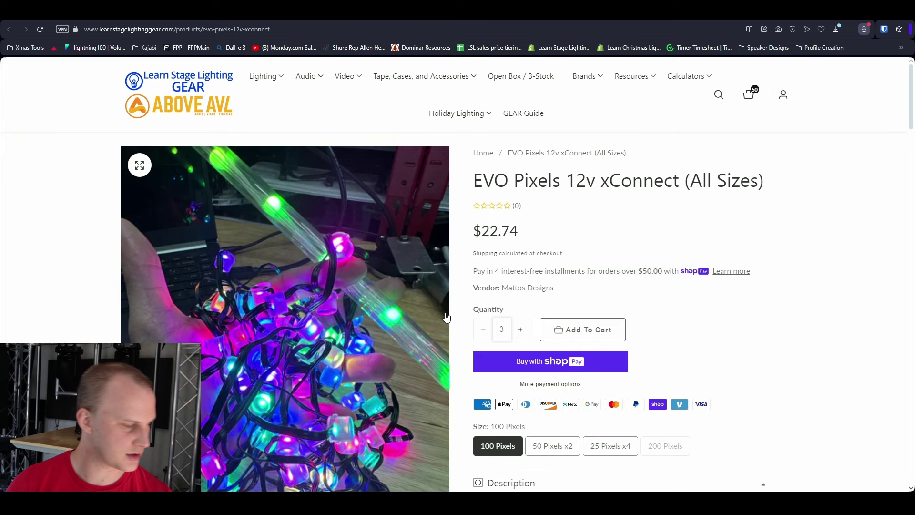
text(9)
click(594, 329)
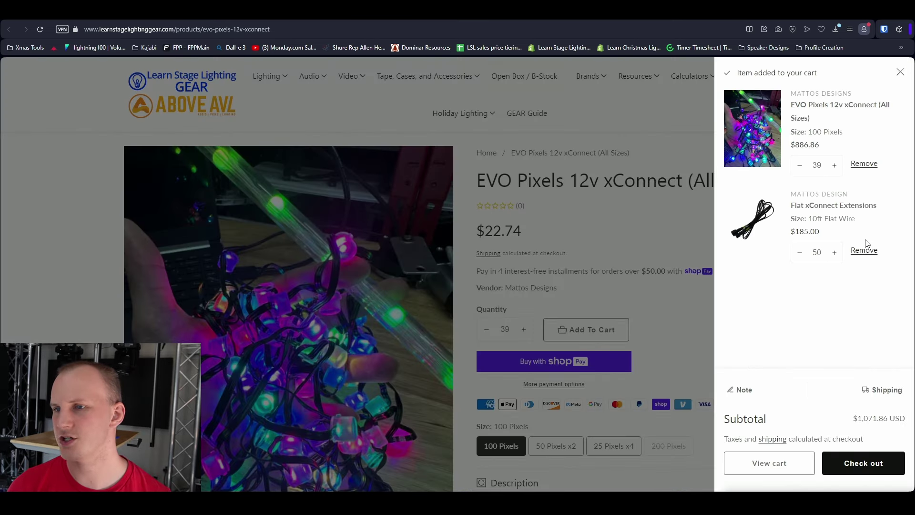
double_click(817, 252)
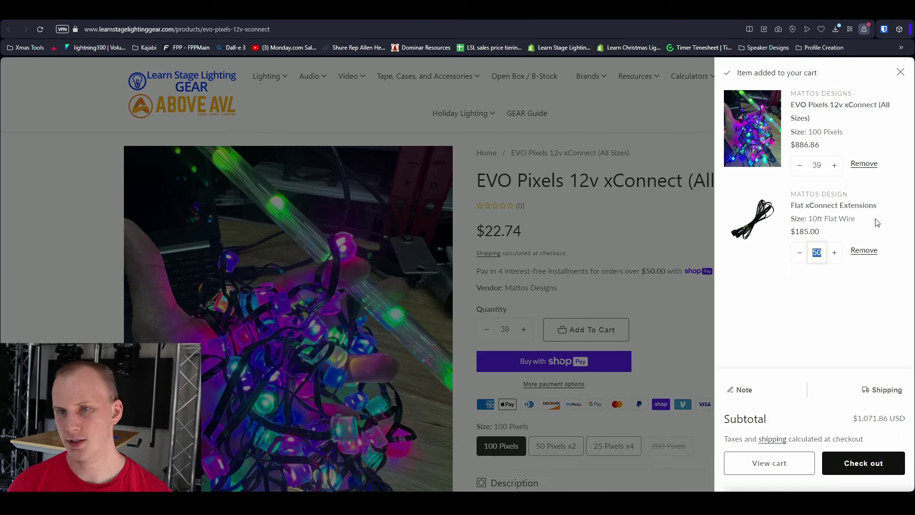
text(39)
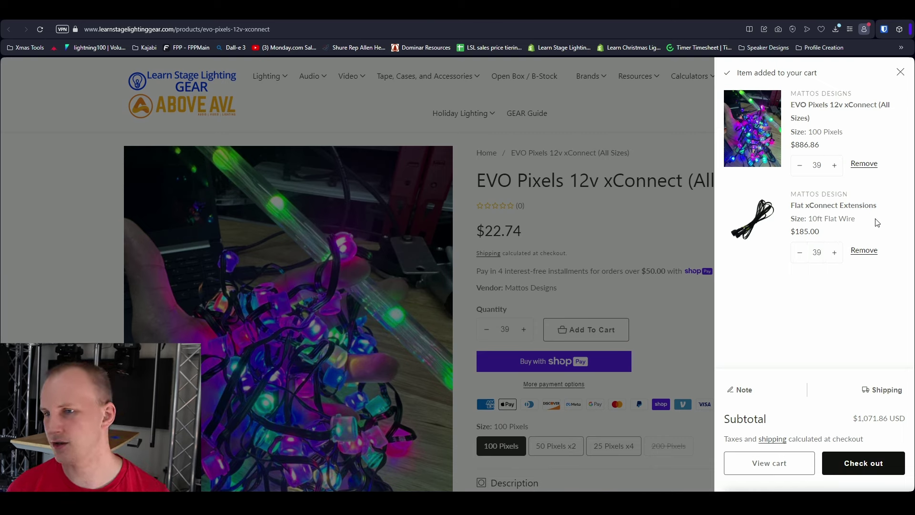
click(782, 465)
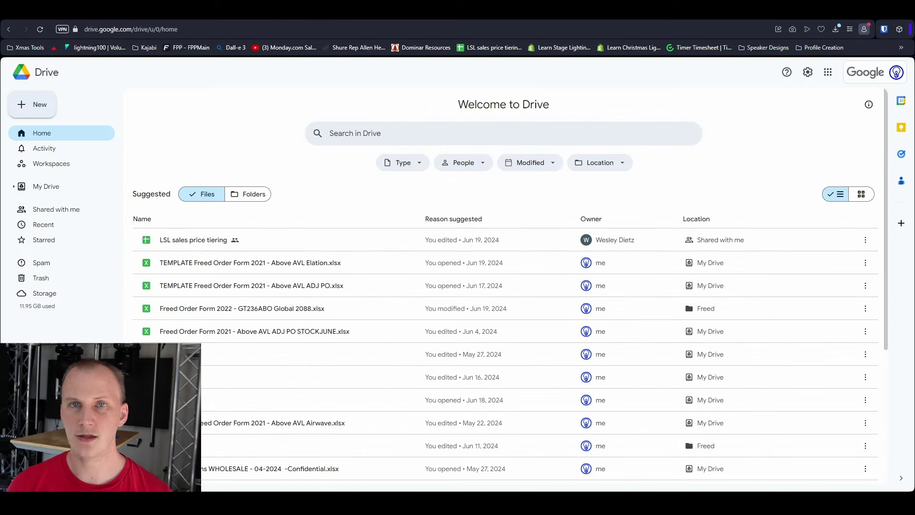
Step: Go to the wiredwatts.com website
click(403, 31)
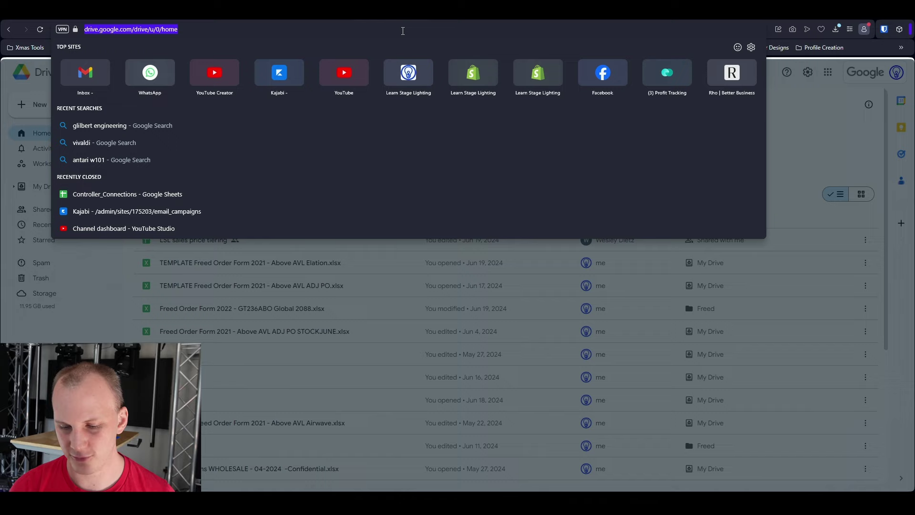
text(KULP)
key(BackSpace)
key(BackSpace)
key(BackSpace)
key(BackSpace)
key(BackSpace)
text(wiredwatts.com)
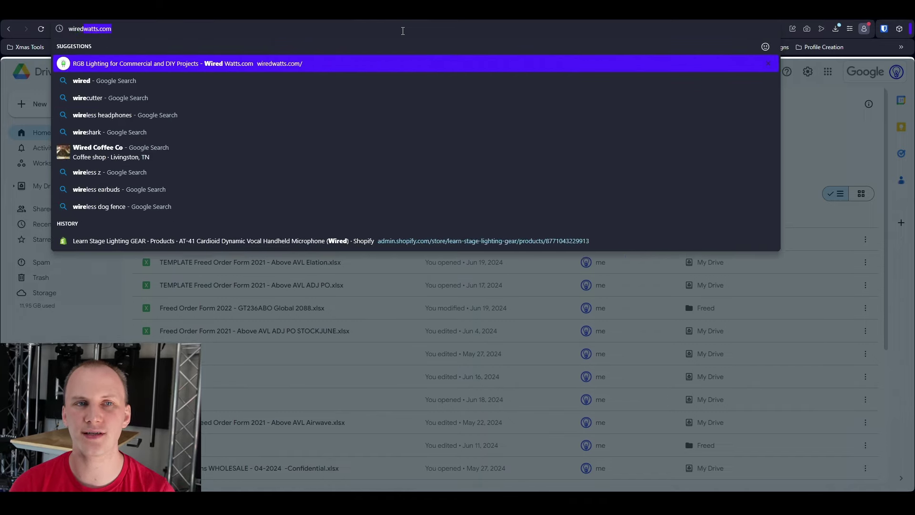
key(Return)
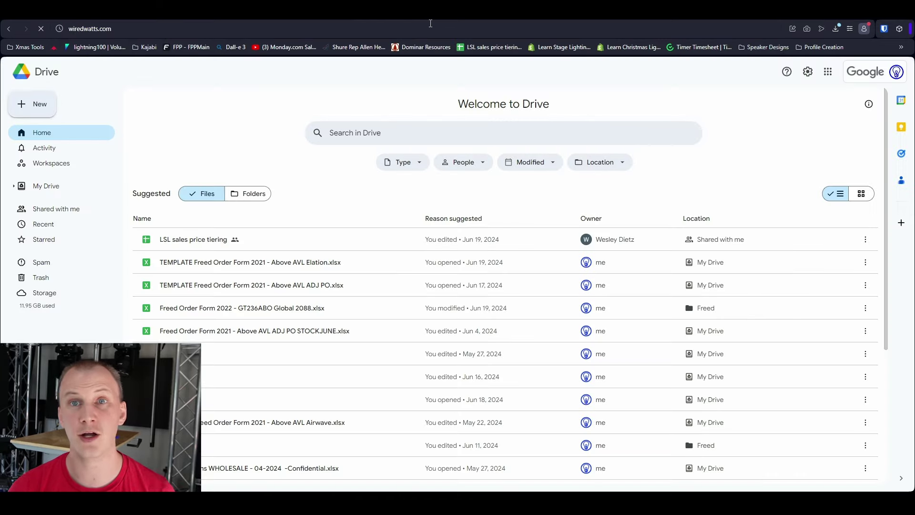
scroll(514, 135, down, 5)
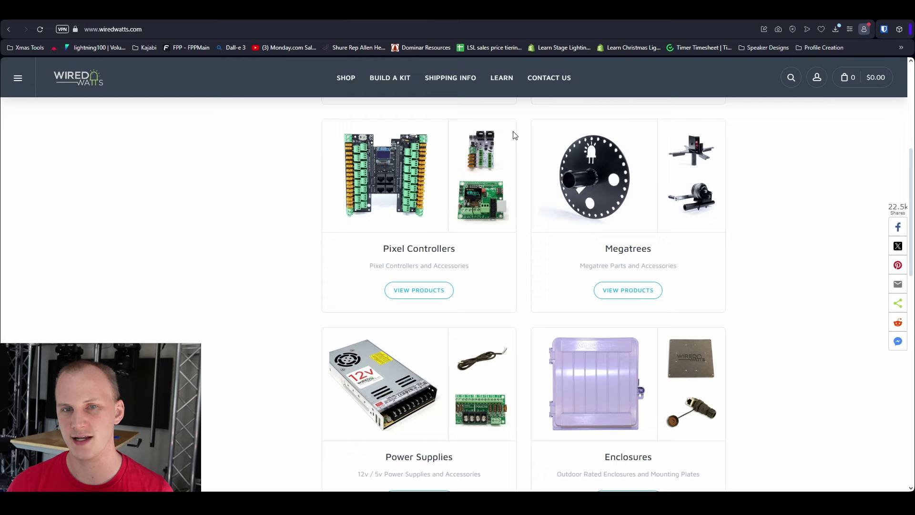
scroll(514, 136, up, 5)
Step: Load the recommended Kulp K16A-B kit in a Bud NBF-32022 enclosure, totalling $440.40
mouse_move(373, 99)
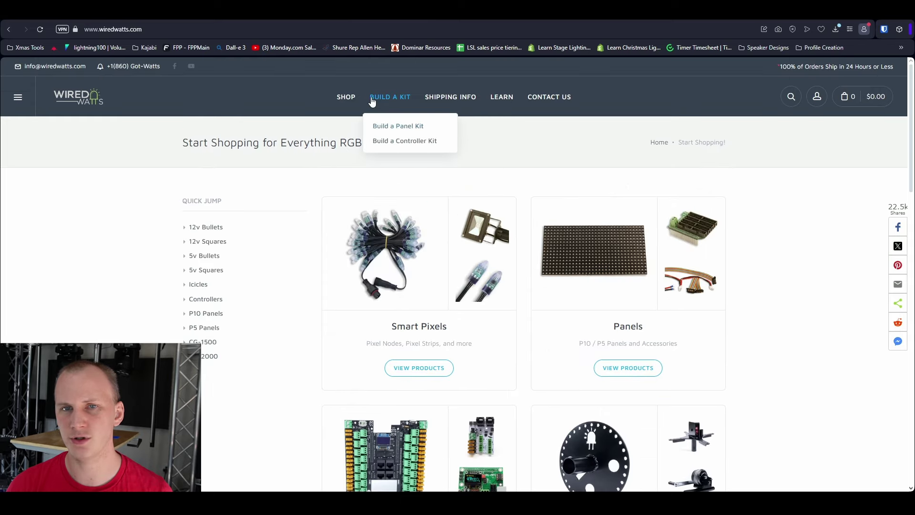
click(399, 141)
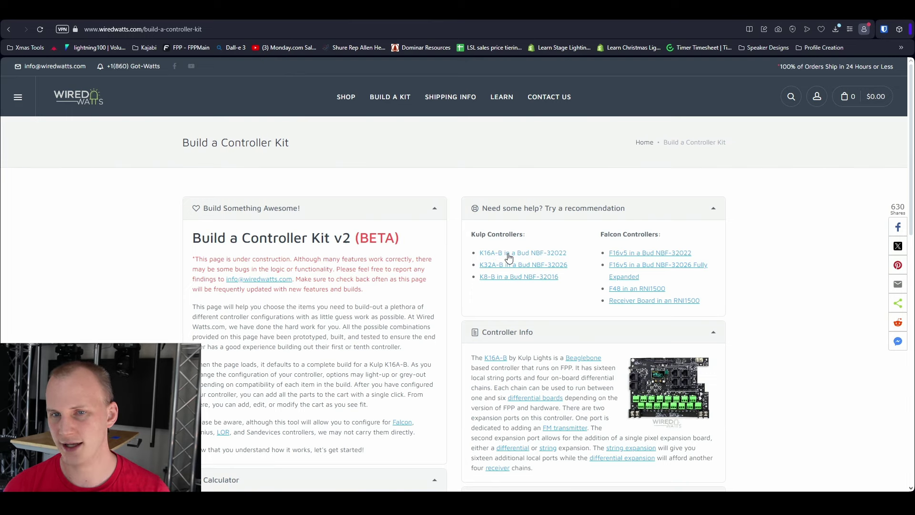
click(505, 253)
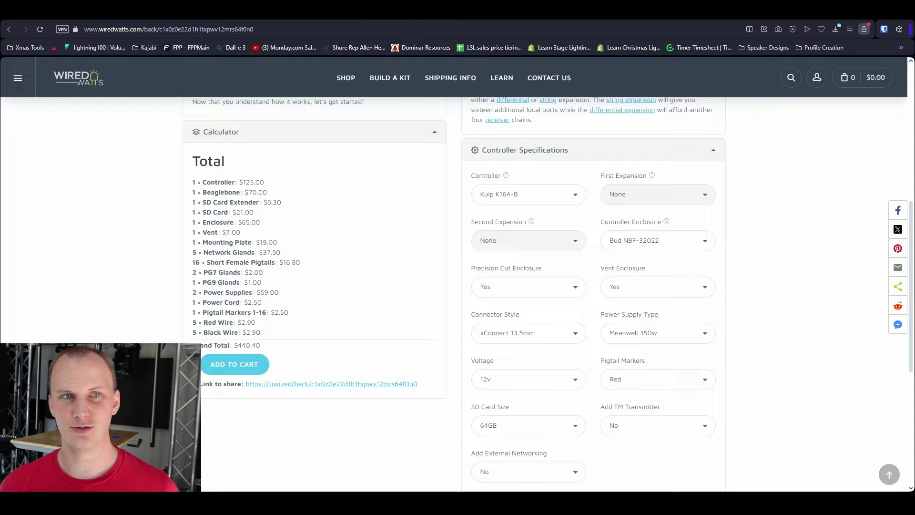
Step: Snap the browser to the left half and put a new tab in a right-half window
key(super+Left)
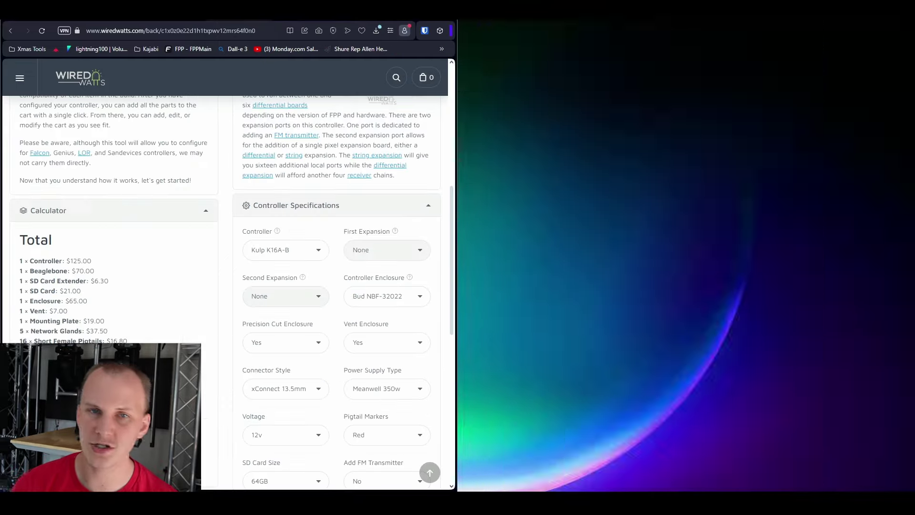
key(Escape)
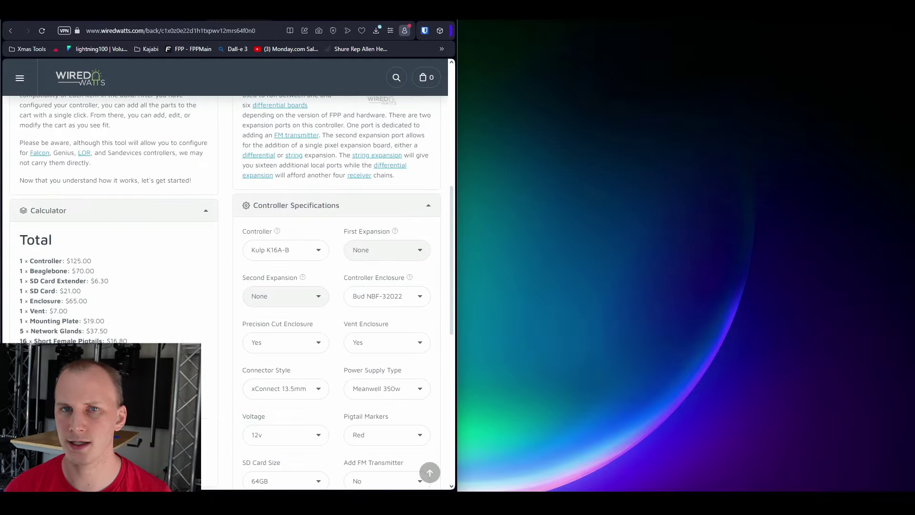
key(ctrl+t)
drag(325, 21, 503, 50)
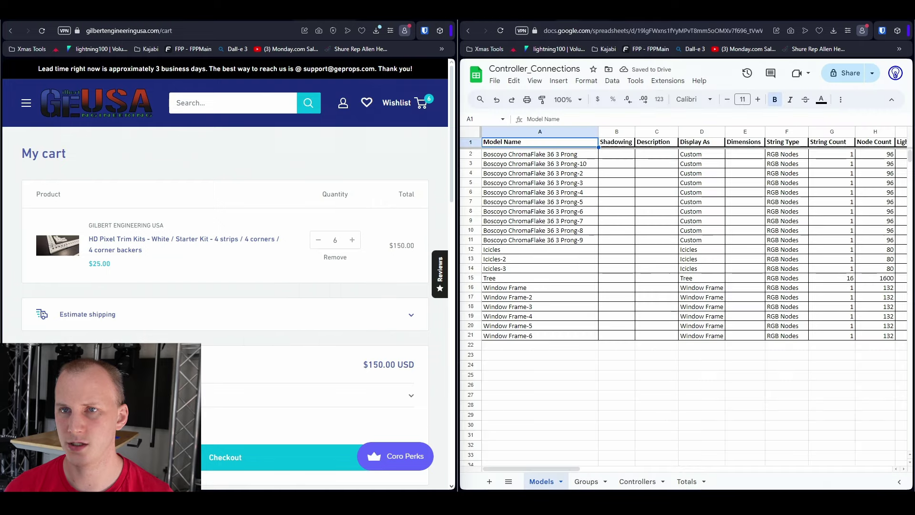
Step: Add a new blank Sheet1 and select cell A1 for the vendor table
click(489, 482)
click(553, 151)
click(491, 145)
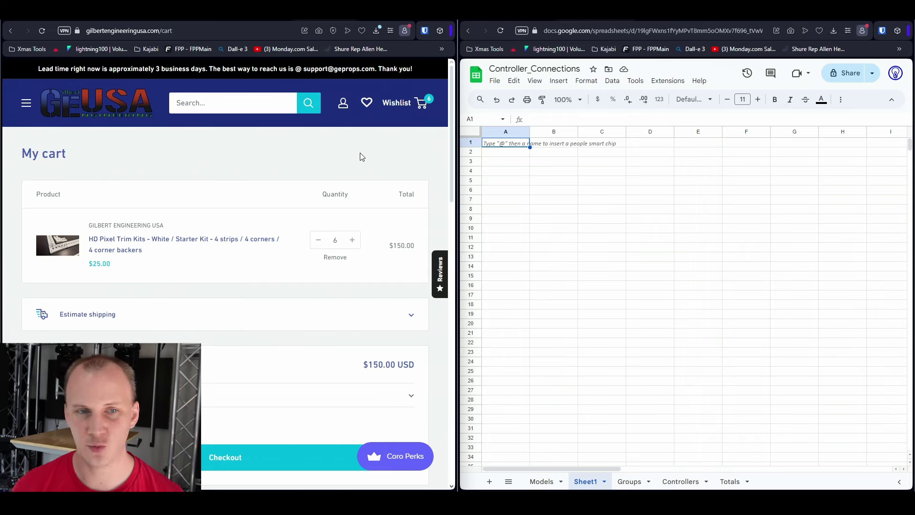
scroll(360, 166, down, 1)
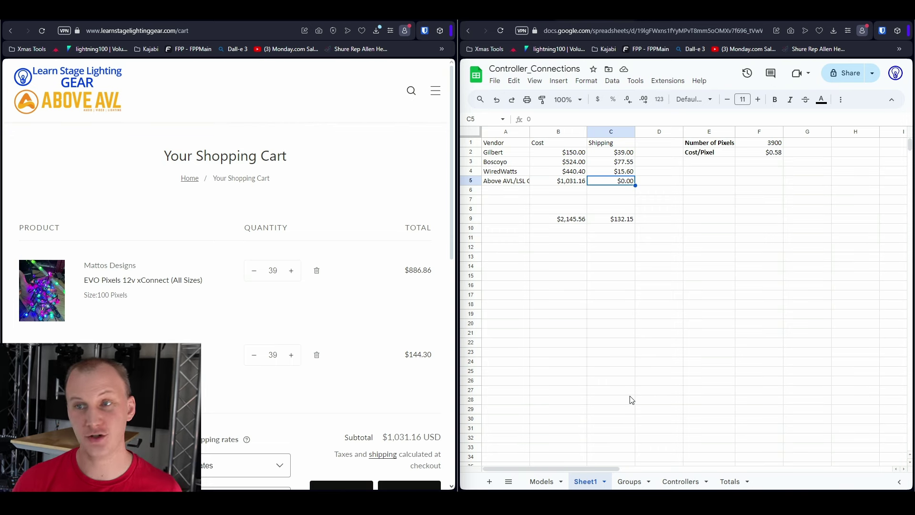
Step: Maximize the spreadsheet and autofit column A to show the full vendor names
click(864, 32)
click(60, 152)
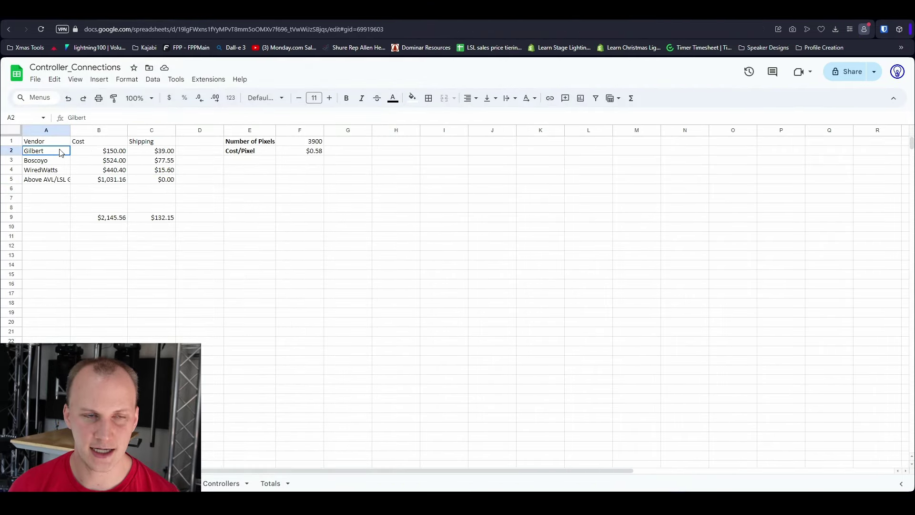
drag(55, 154, 57, 161)
click(60, 171)
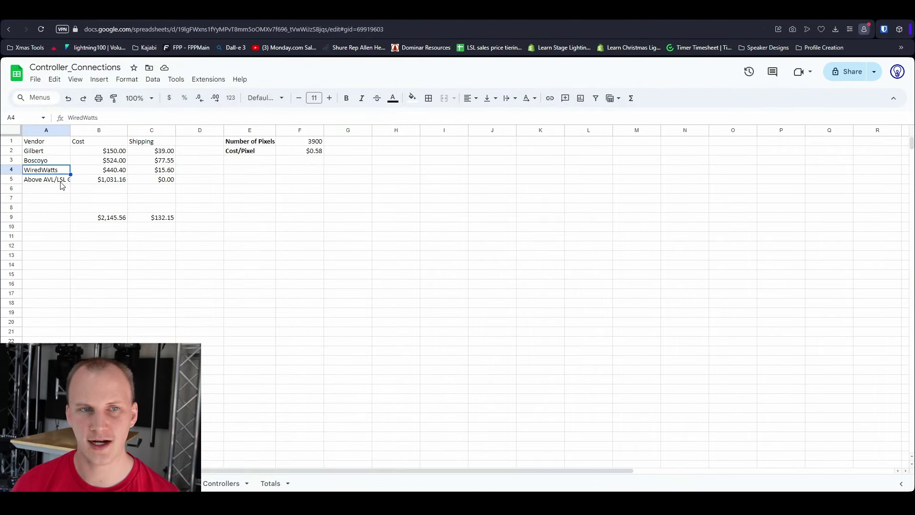
click(66, 180)
double_click(70, 130)
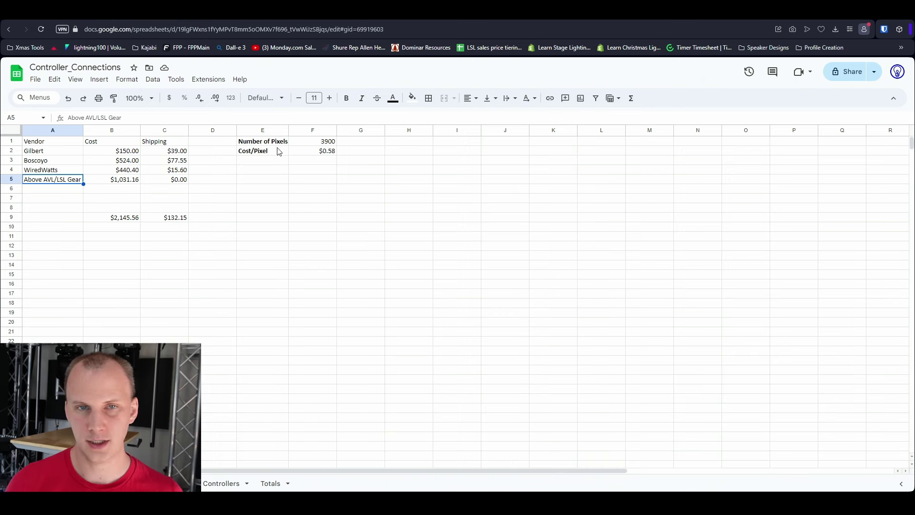
Step: Change the pixel count in F1 to 3600, giving $0.63 per pixel via =(B9+C9)/F1
click(332, 146)
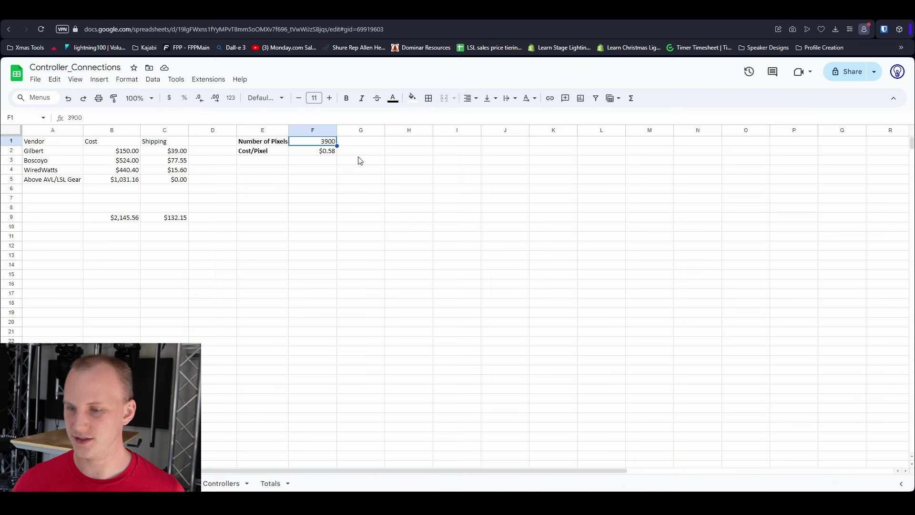
text(3600)
key(Return)
key(Up)
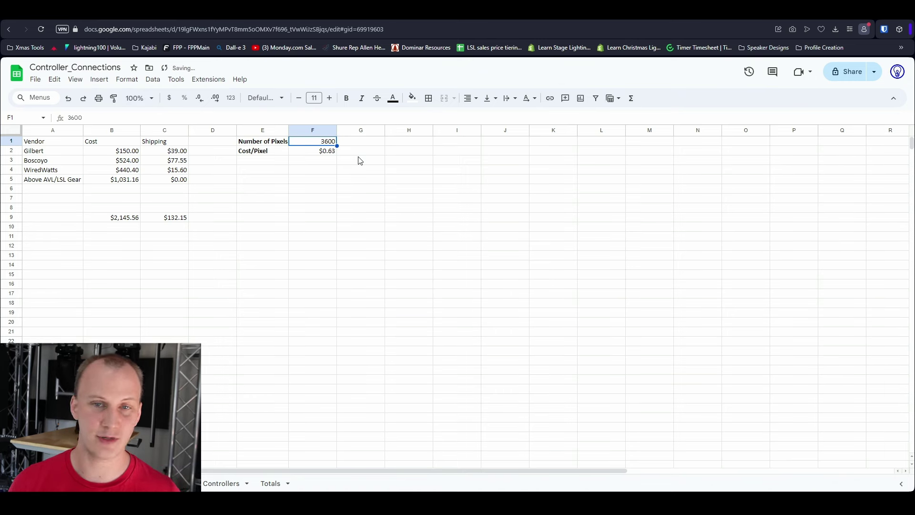
click(333, 151)
double_click(333, 151)
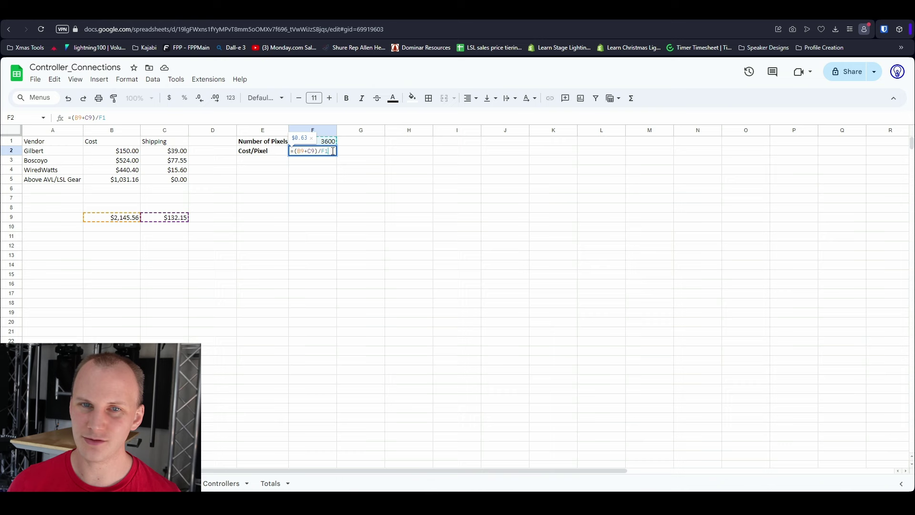
click(346, 169)
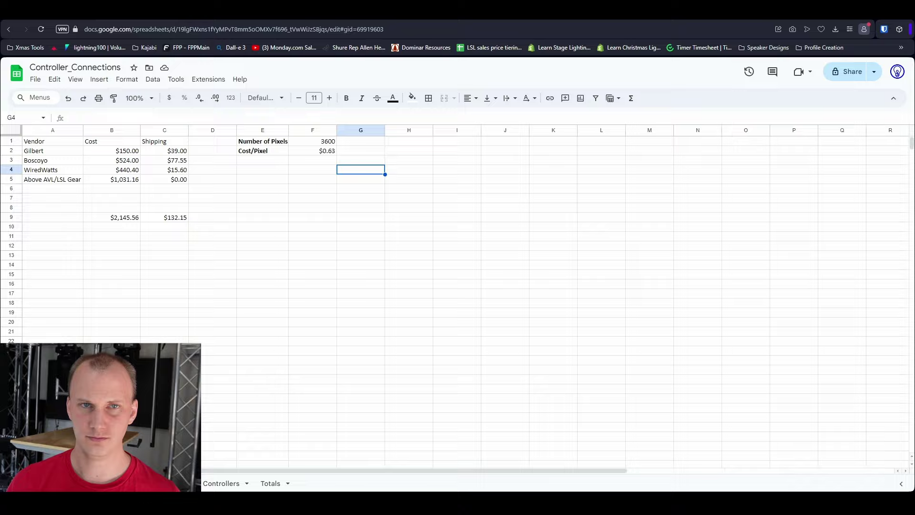
drag(334, 9, 688, 19)
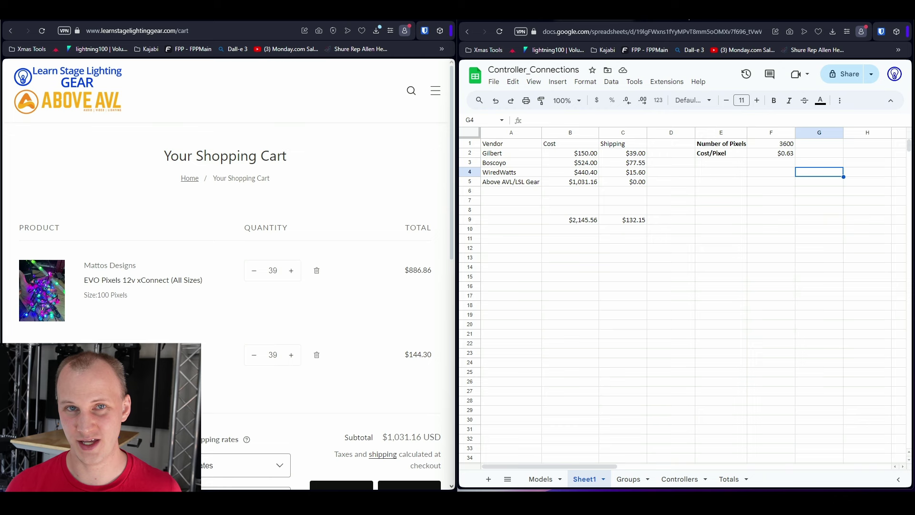
Step: Extend the totals to =SUM(B2:B8) in B9 and =SUM(C2:C8) in C9
click(580, 215)
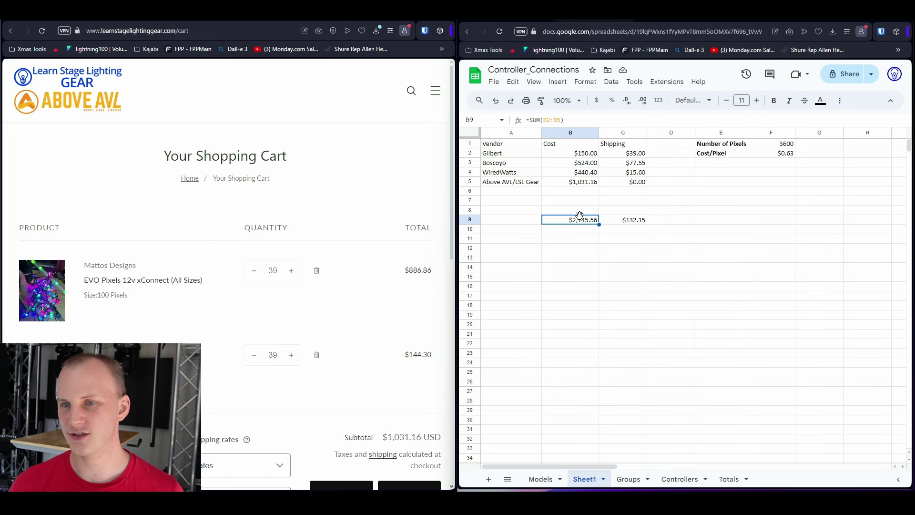
double_click(581, 218)
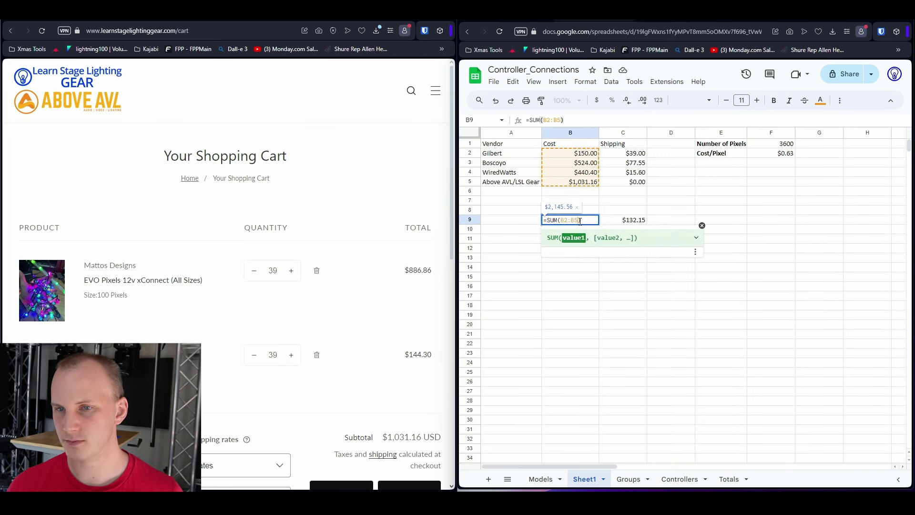
key(BackSpace)
text(8)
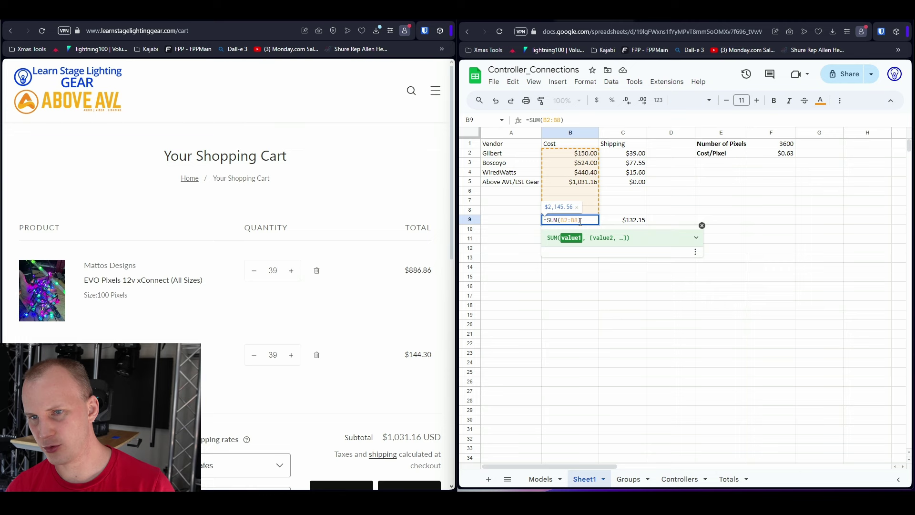
key(Return)
double_click(580, 221)
key(Escape)
key(Right)
key(Return)
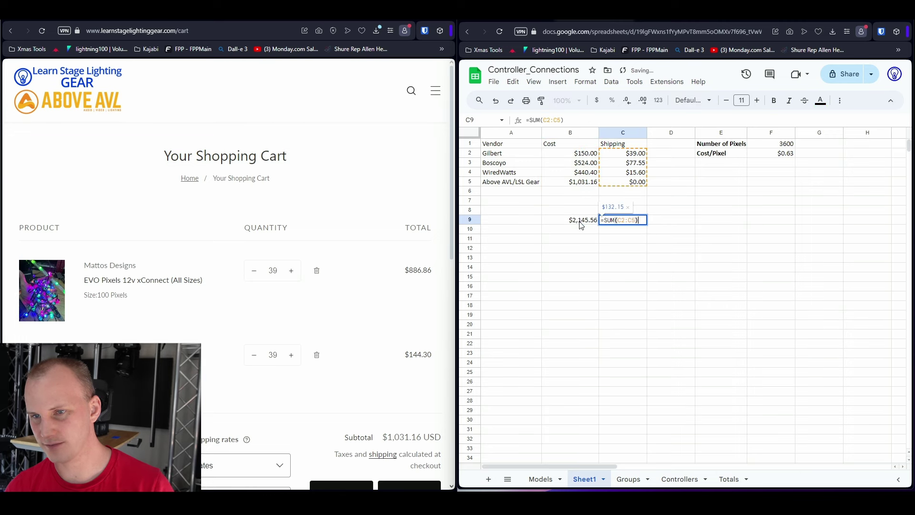
key(BackSpace)
text(8)
key(Return)
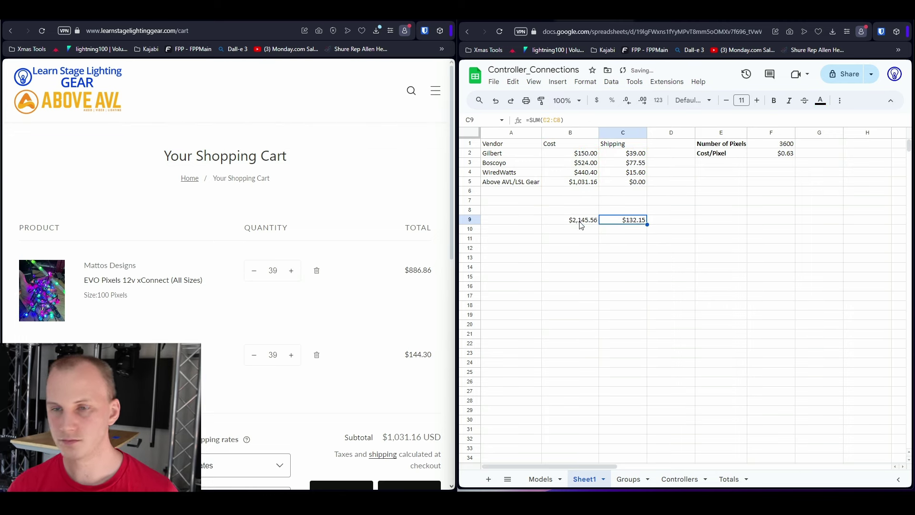
Step: Label row 6 as 'Extension Cords/Misc'
key(Left)
key(Up)
key(Left)
key(Up)
key(Up)
text(Extne)
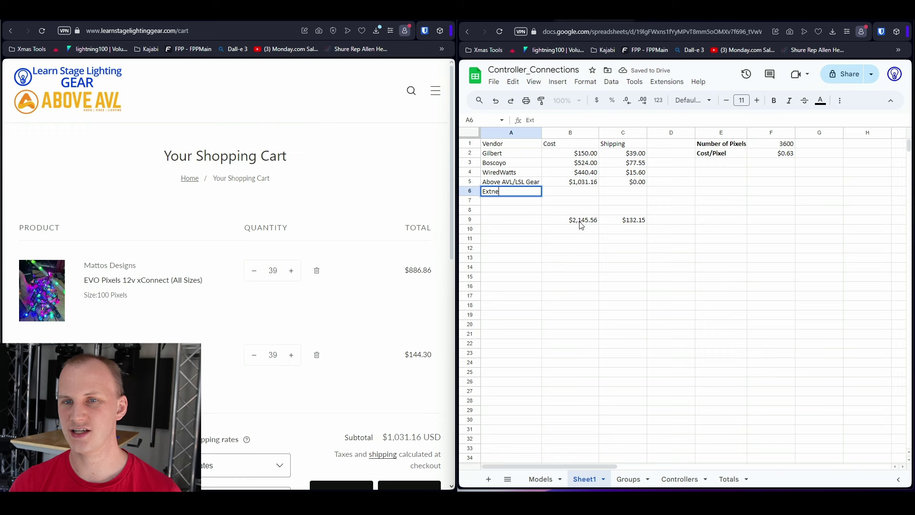
key(BackSpace)
key(BackSpace)
text(ension )
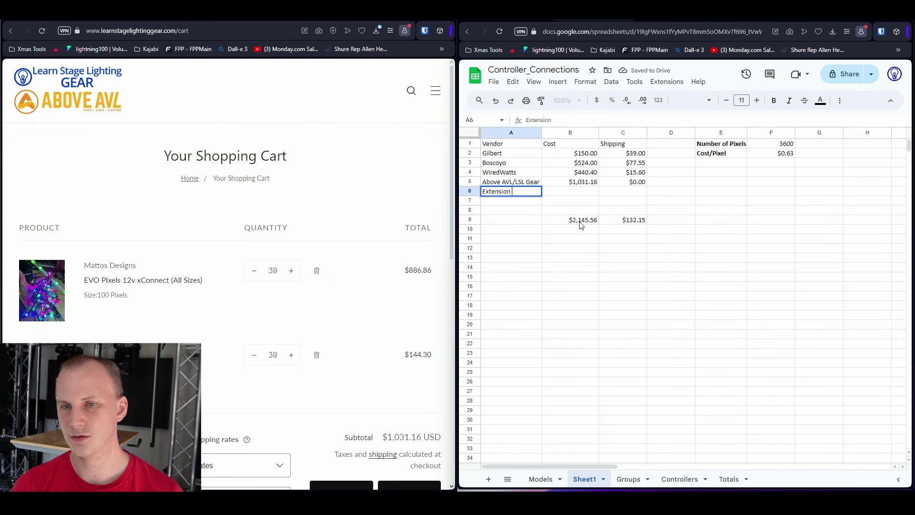
text(Cords/)
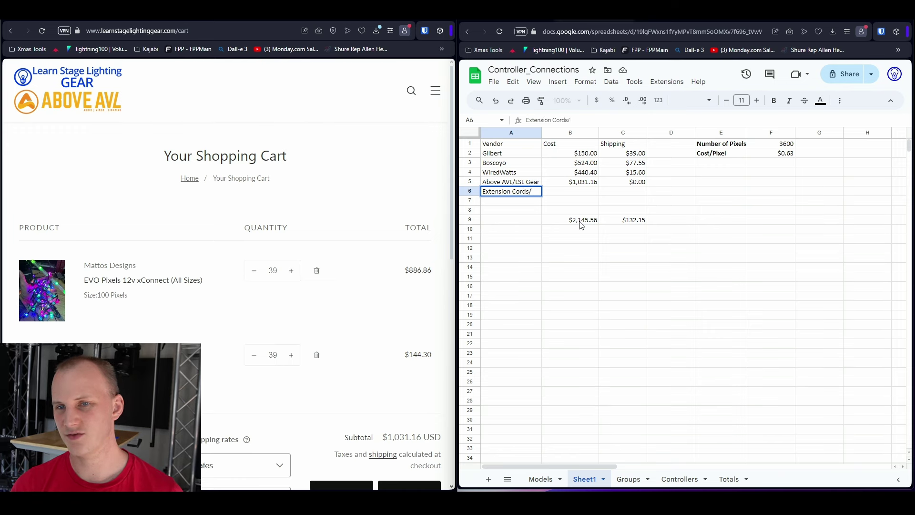
text(Mius)
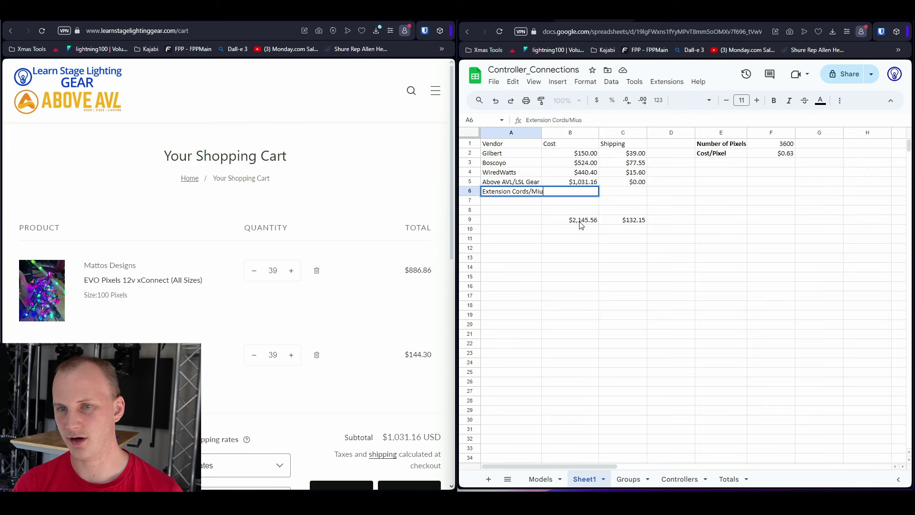
key(Tab)
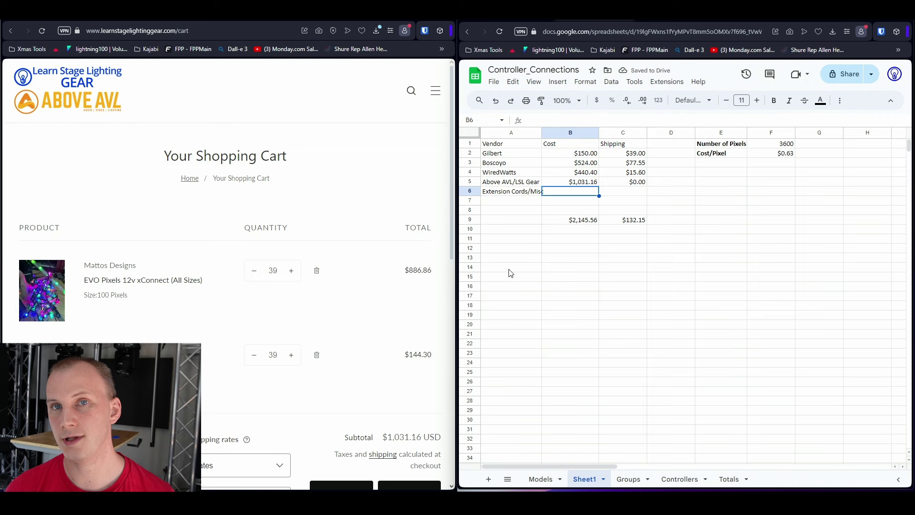
Step: Give Extension Cords/Misc a $150 cost and $0 shipping
click(595, 183)
click(596, 192)
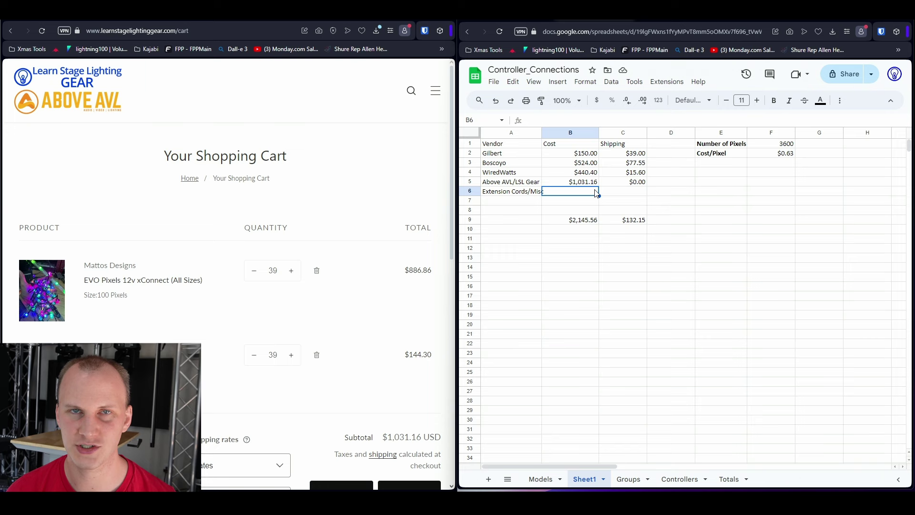
text(150)
key(Return)
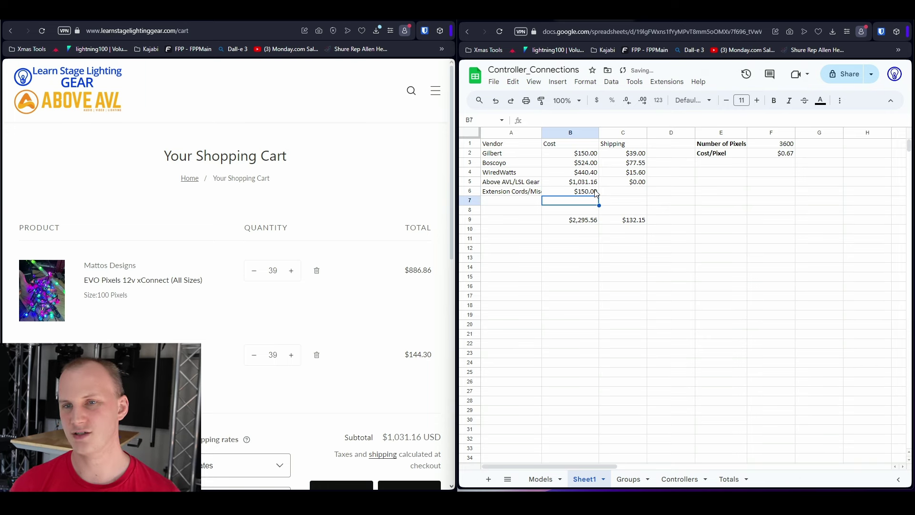
click(596, 193)
key(Right)
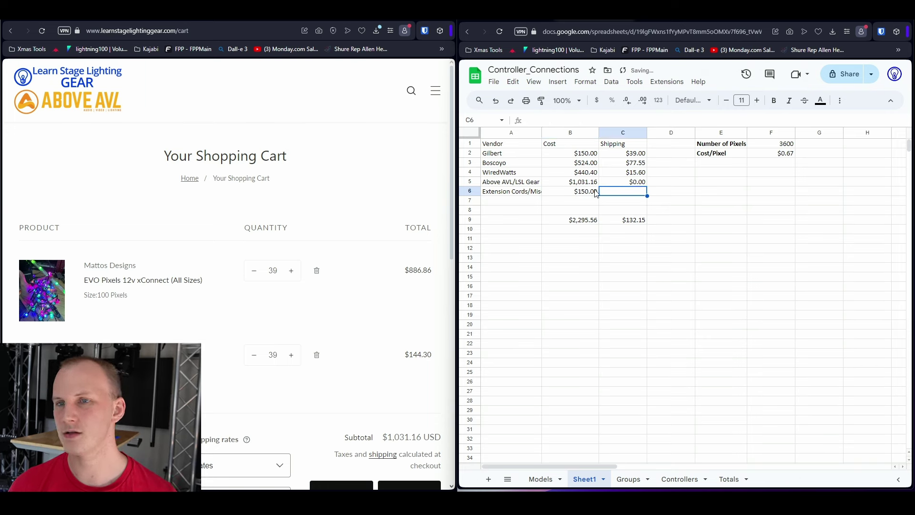
text(0)
key(Return)
click(596, 192)
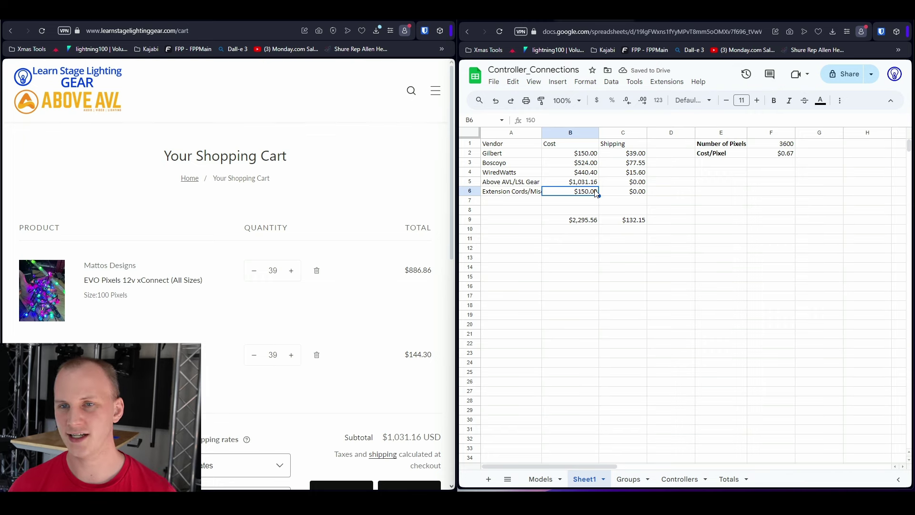
Step: Enter 'FM Transmitter' in cell A7
key(Down)
key(Left)
text(FM Transm)
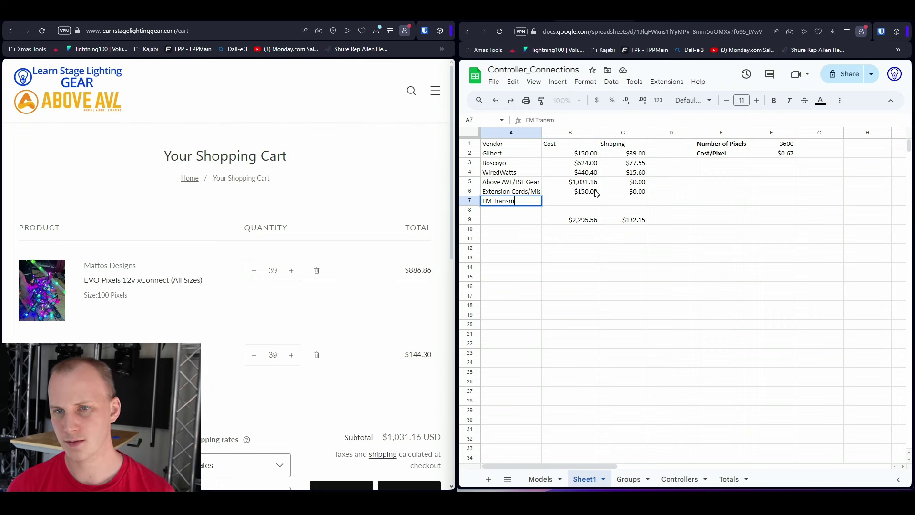
text(itter)
Step: Search Google for 'whole house fm transmitter 3.0' and open the $134.99 result
key(Tab)
key(ctrl+t)
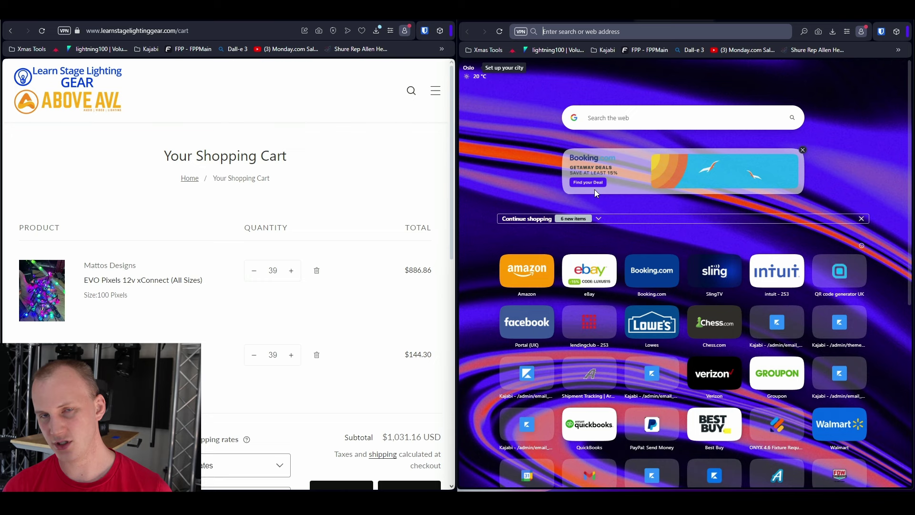
text(whole house fm)
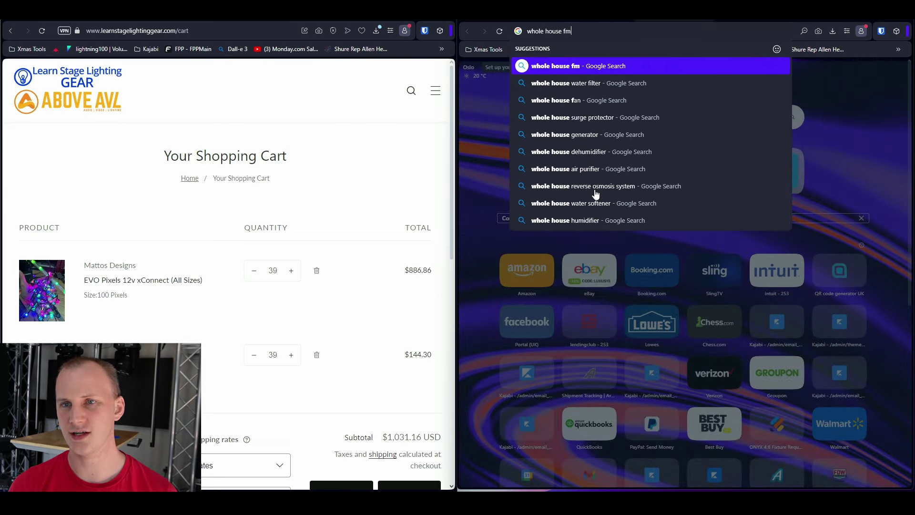
text( transmitter 3)
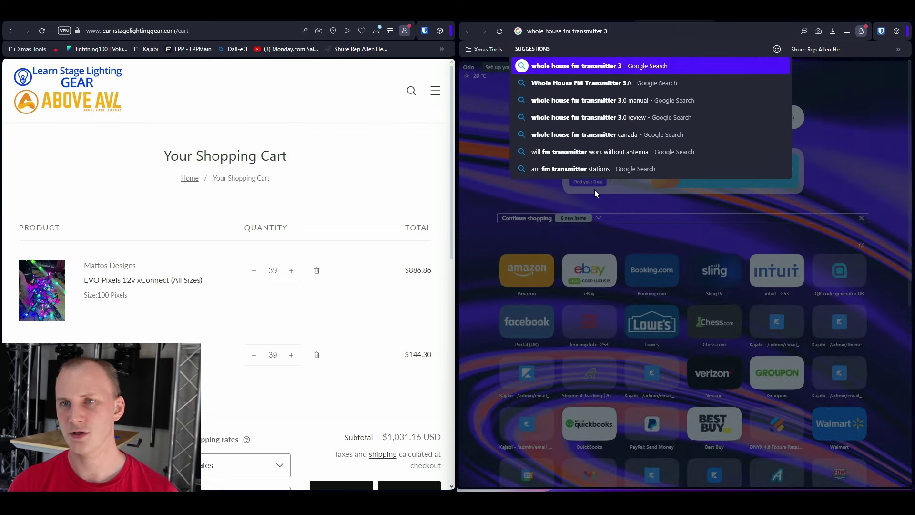
text(.0)
key(Return)
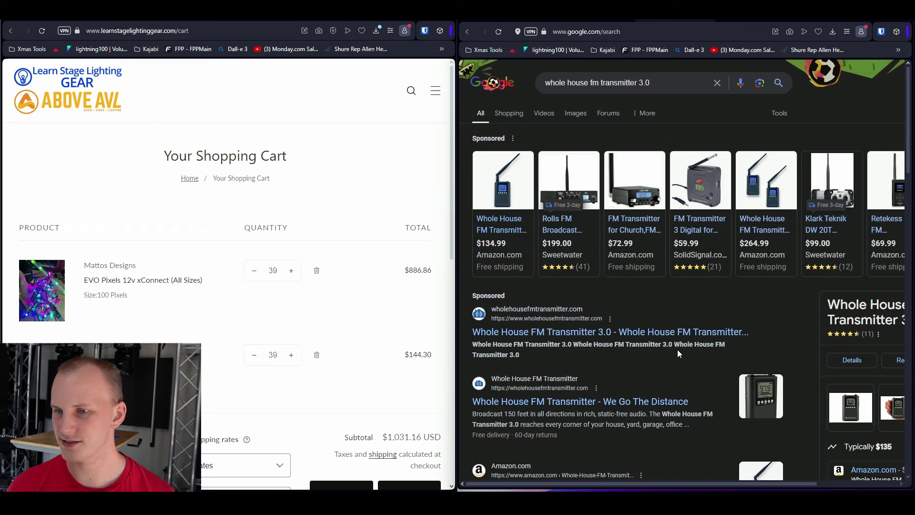
scroll(679, 353, down, 2)
click(583, 300)
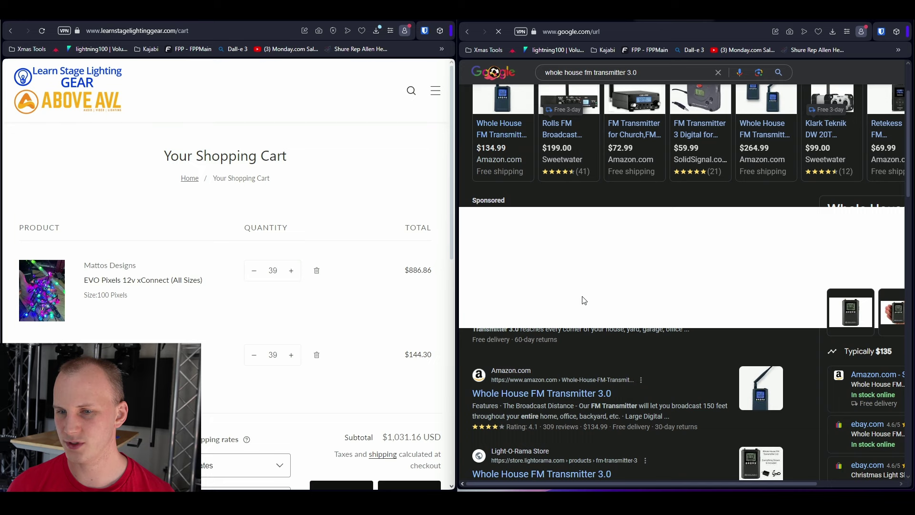
key(ctrl+Tab)
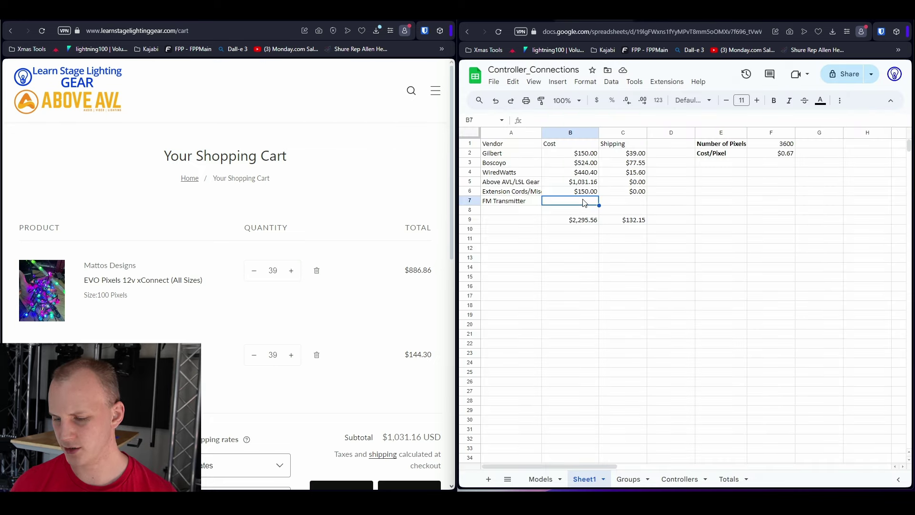
Step: Enter $134.99 for FM Transmitter and add Megatree Pole at $50, $0 shipping
text(134.99)
key(Return)
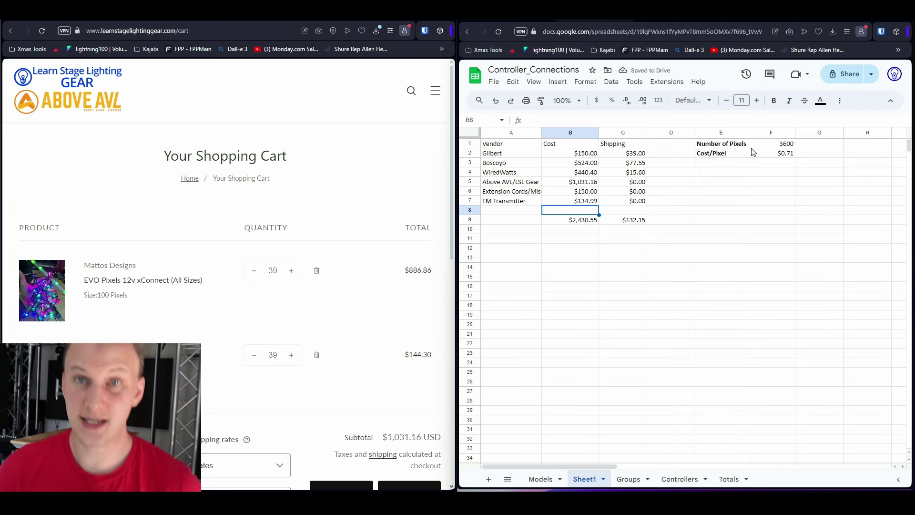
key(Left)
text(Megat)
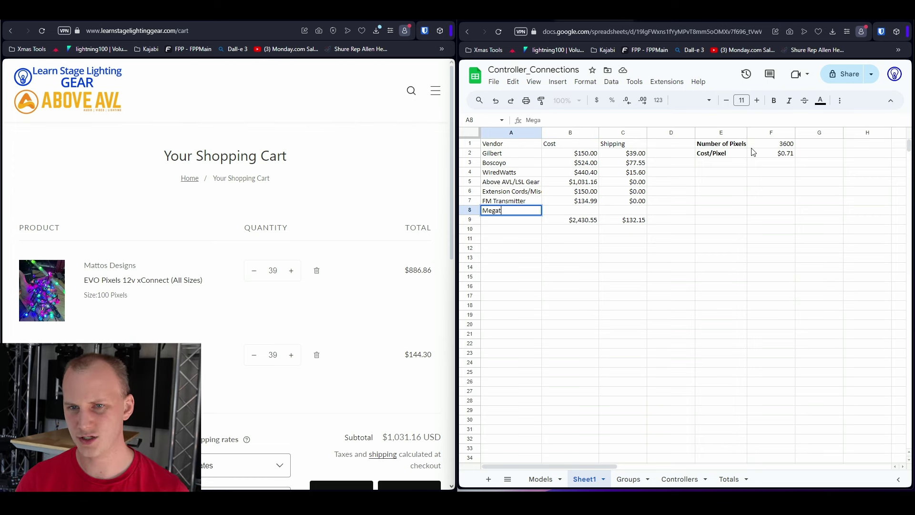
text(ree Pole)
key(Tab)
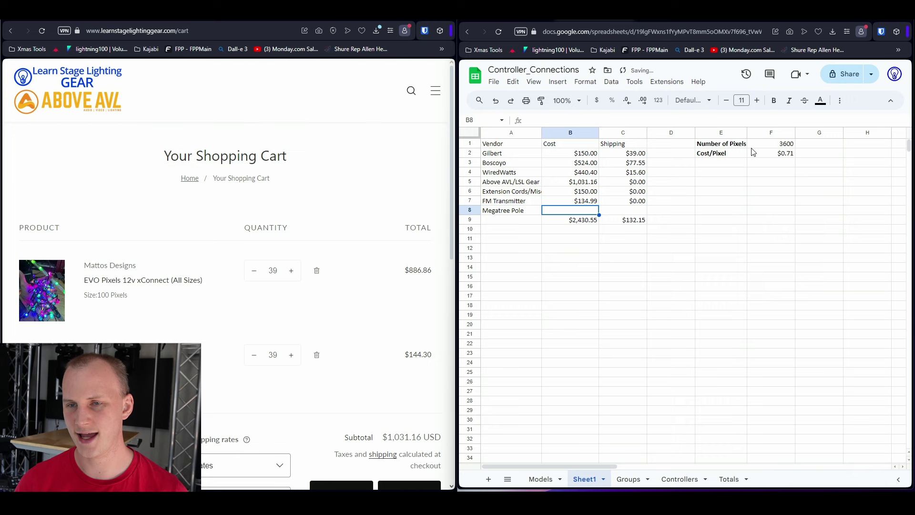
text(50)
key(Tab)
text(0)
key(Return)
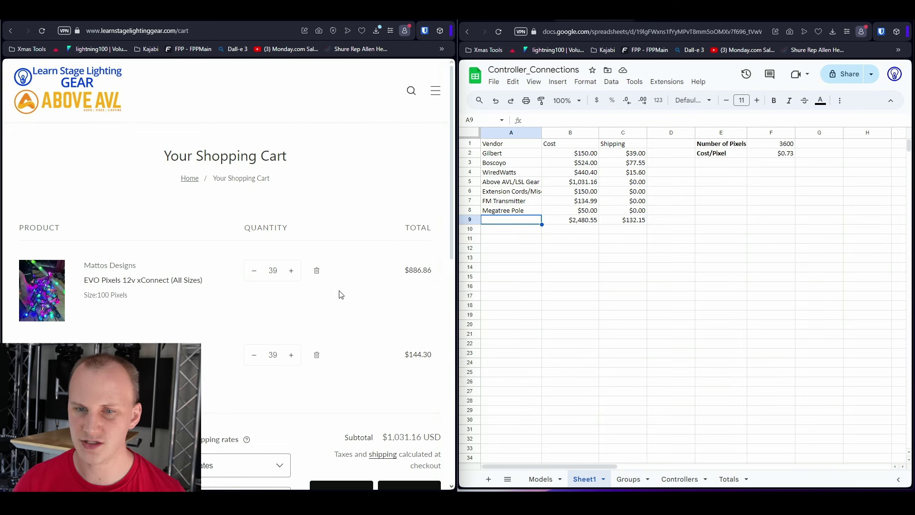
click(317, 271)
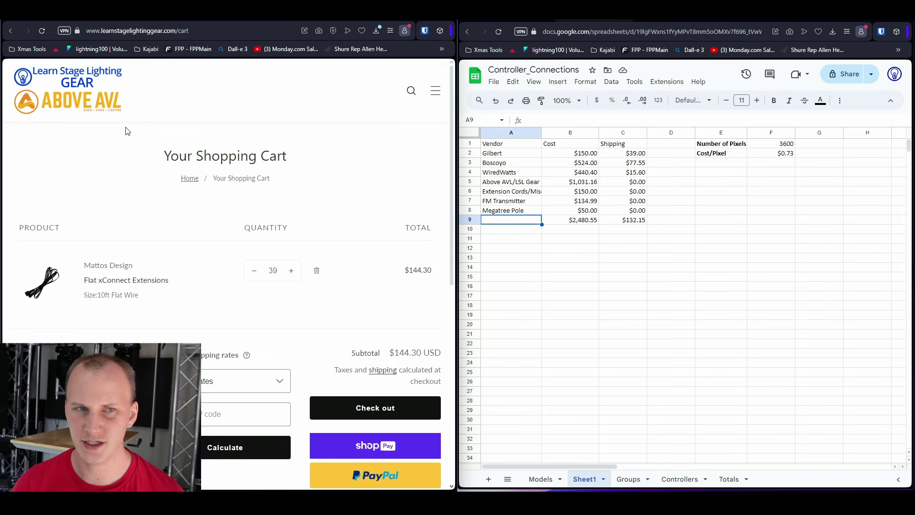
Step: Search the store for 'resistor' and open the Resistor Pixels 12V page ($24.99)
click(409, 94)
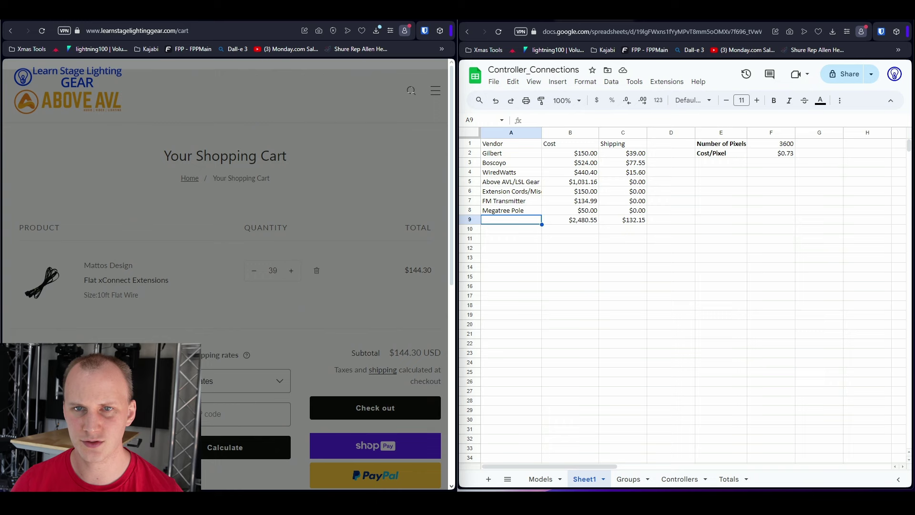
text(resistor)
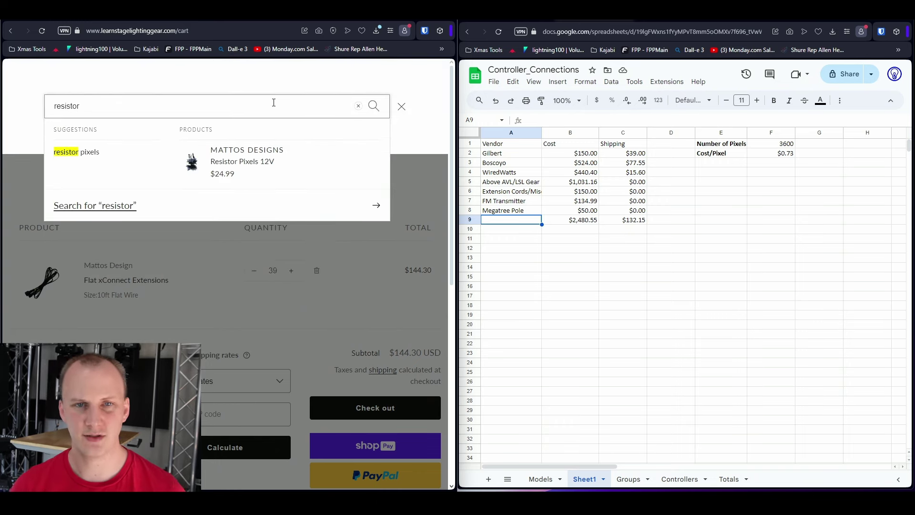
click(249, 153)
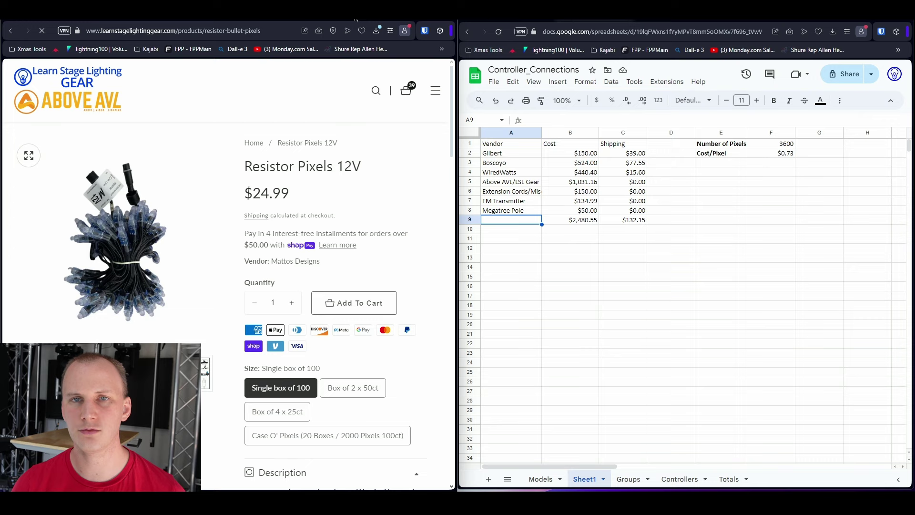
Step: Open wiredwatts.com and maximize both the store and spreadsheet windows
key(ctrl+t)
text(wiredwatts)
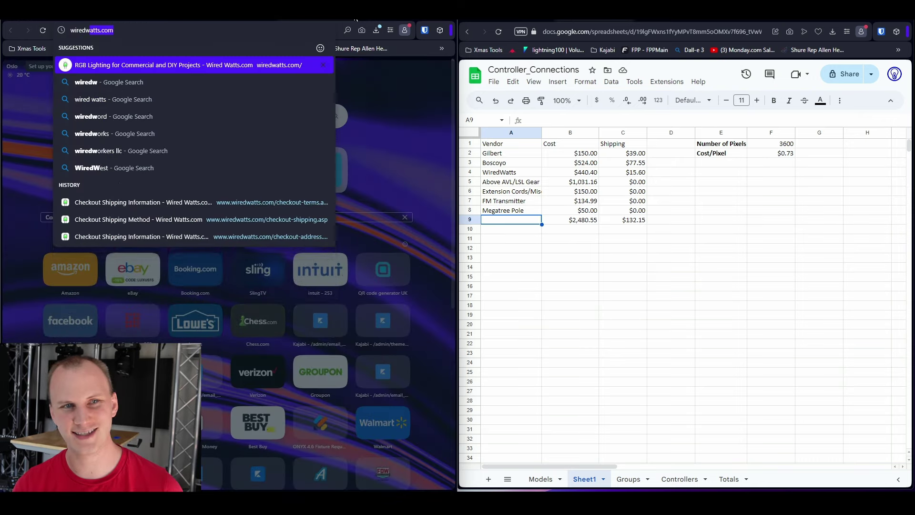
key(Return)
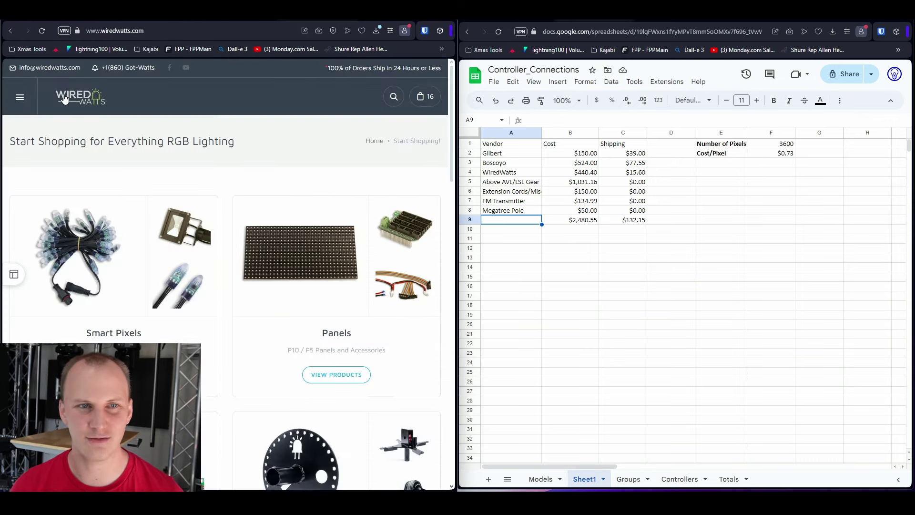
double_click(414, 23)
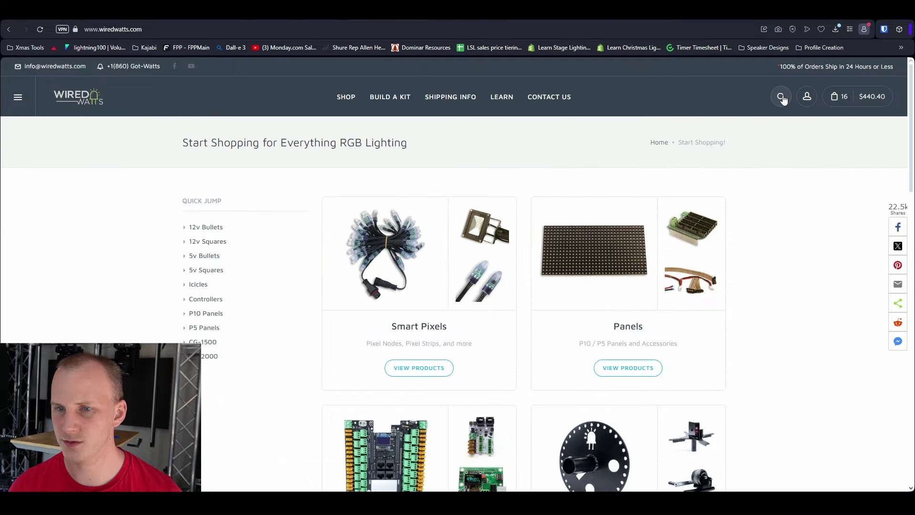
key(alt+Tab)
double_click(558, 27)
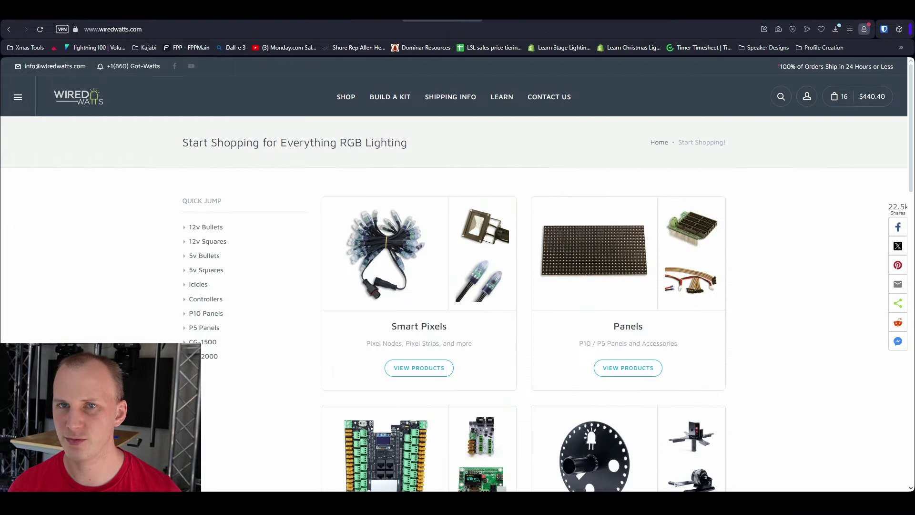
key(alt+Tab)
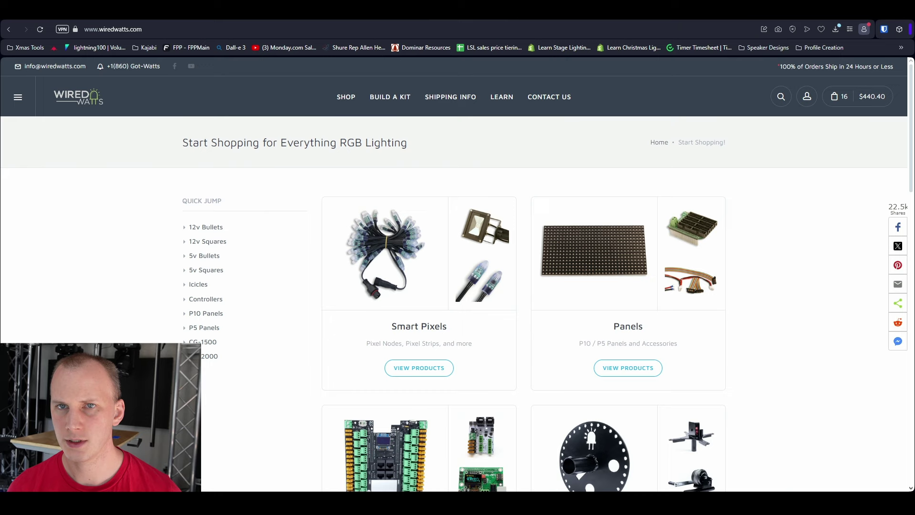
Step: Search WiredWatts for 'smart receiver' and open the Falcon SRx1 v4 Black page
click(780, 97)
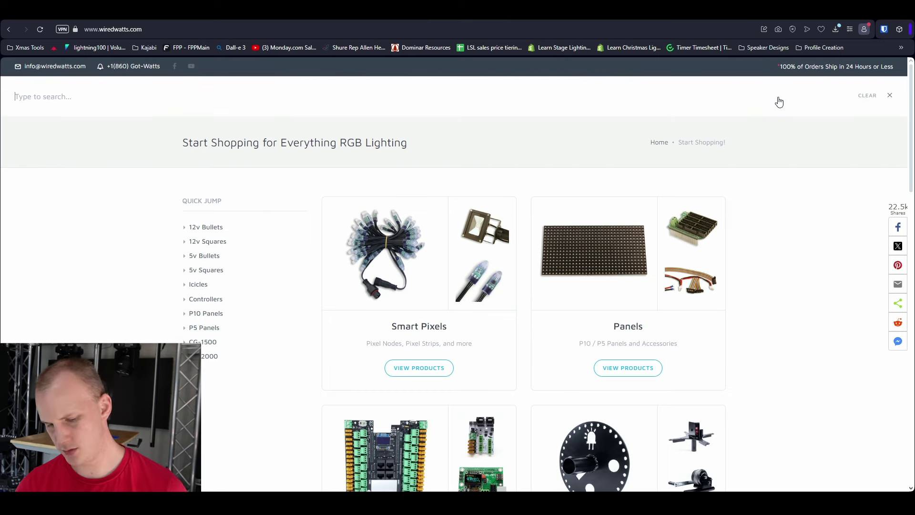
text(smart recei)
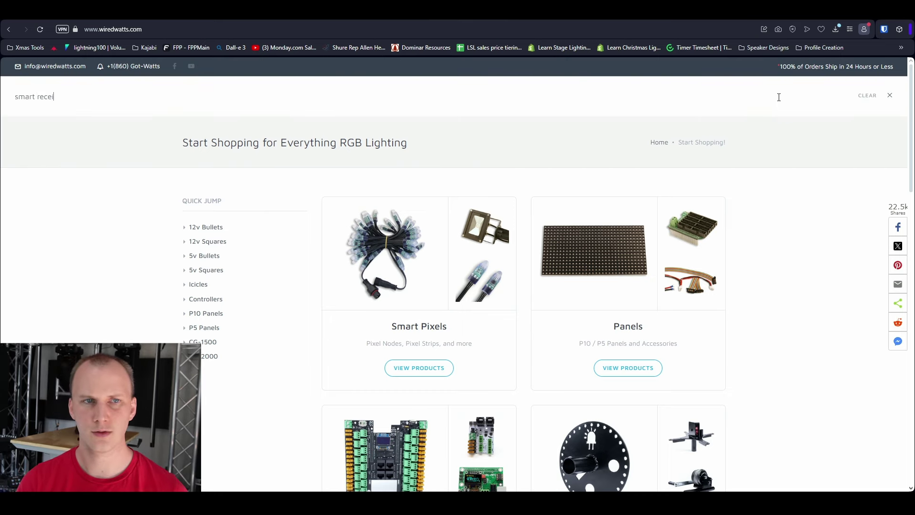
text(ver)
key(Return)
scroll(409, 298, down, 4)
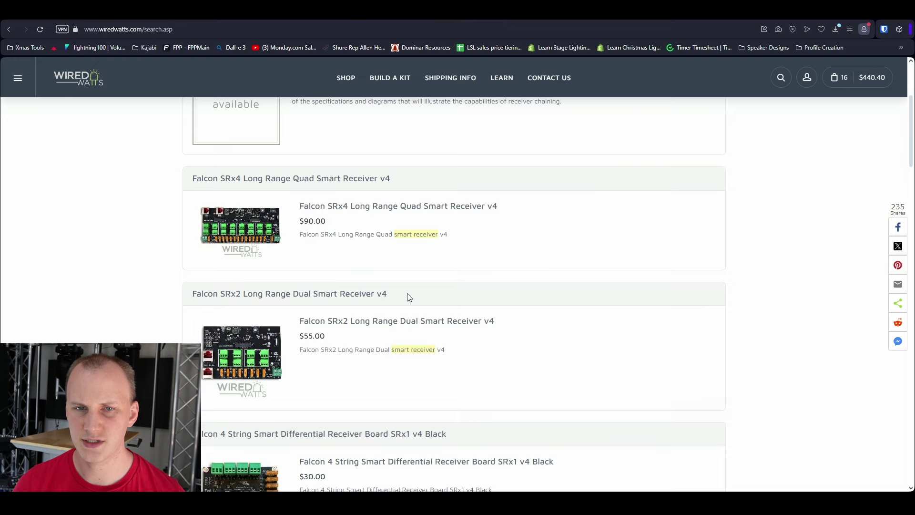
scroll(455, 218, down, 4)
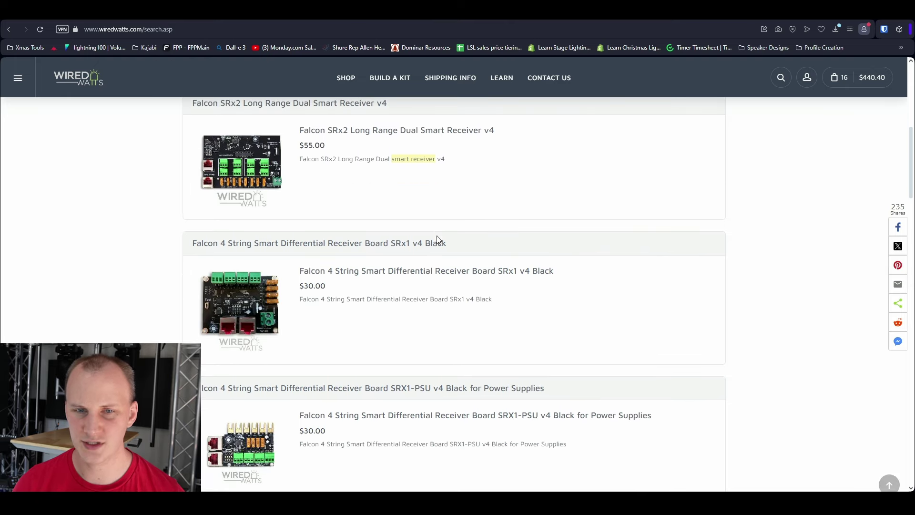
click(400, 274)
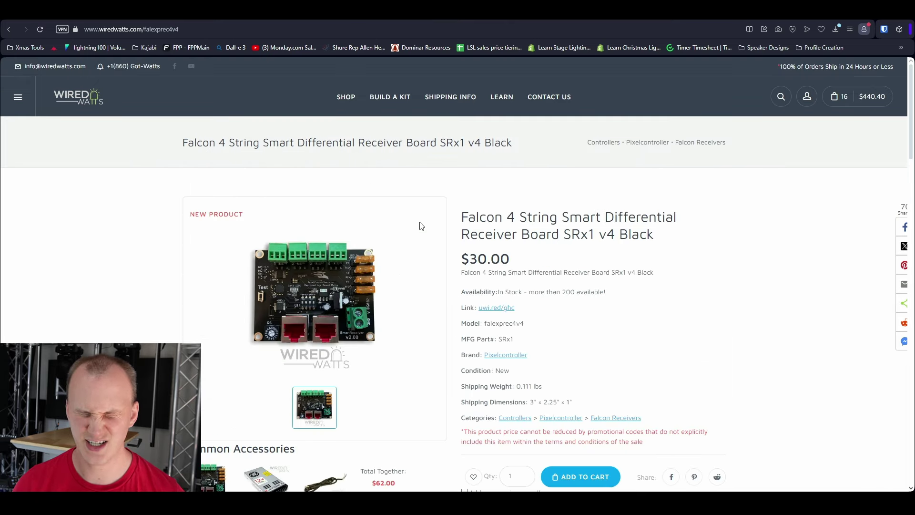
Step: Add four SRx1 v4 receivers with Meanwell power supply and AC Power Cord to the cart
scroll(508, 276, down, 5)
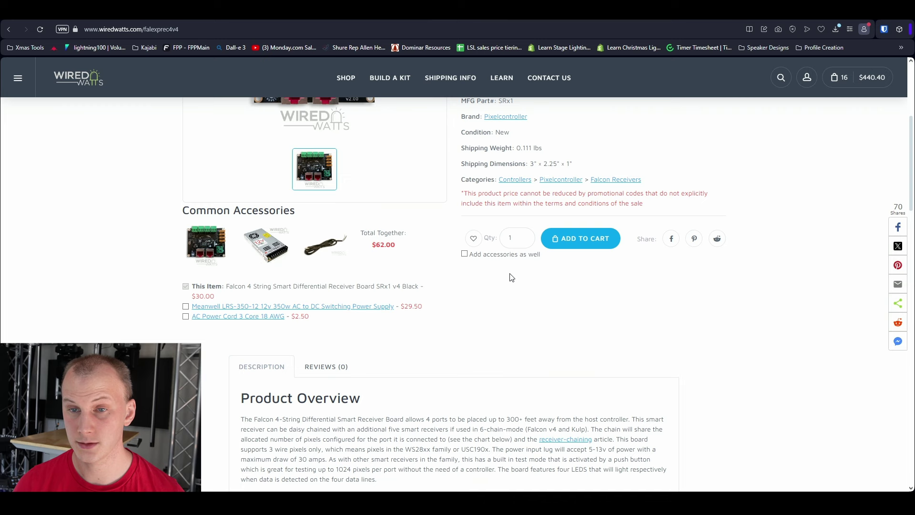
click(526, 237)
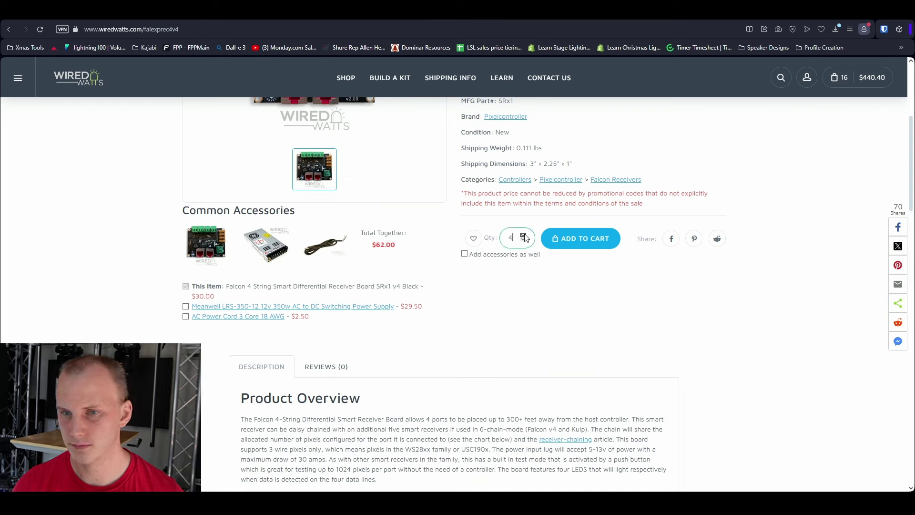
click(525, 241)
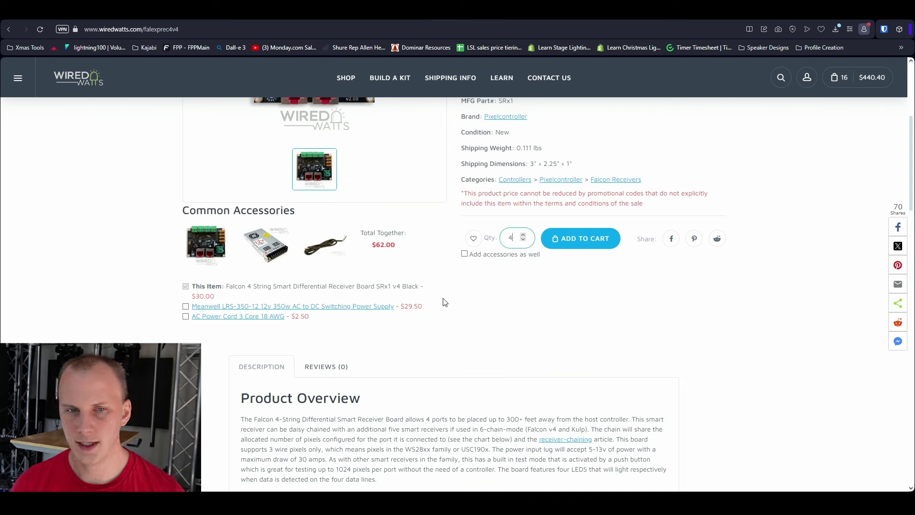
click(186, 307)
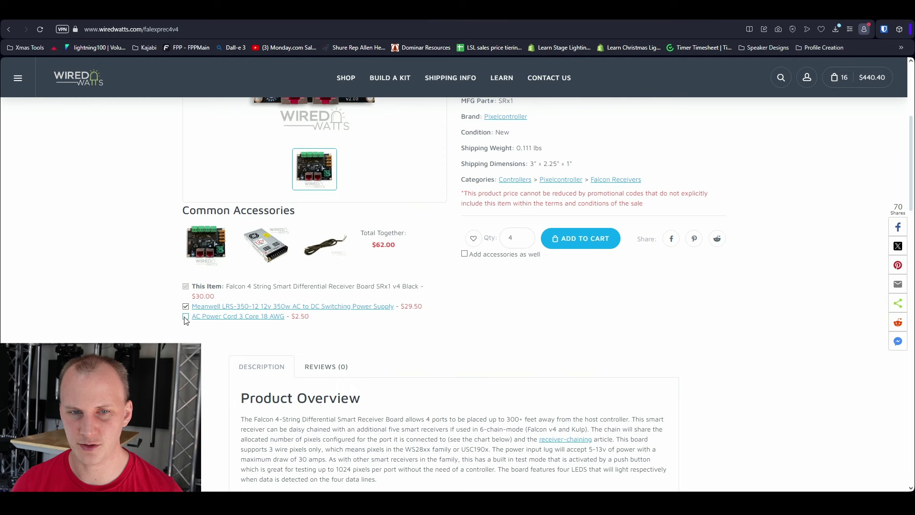
click(186, 317)
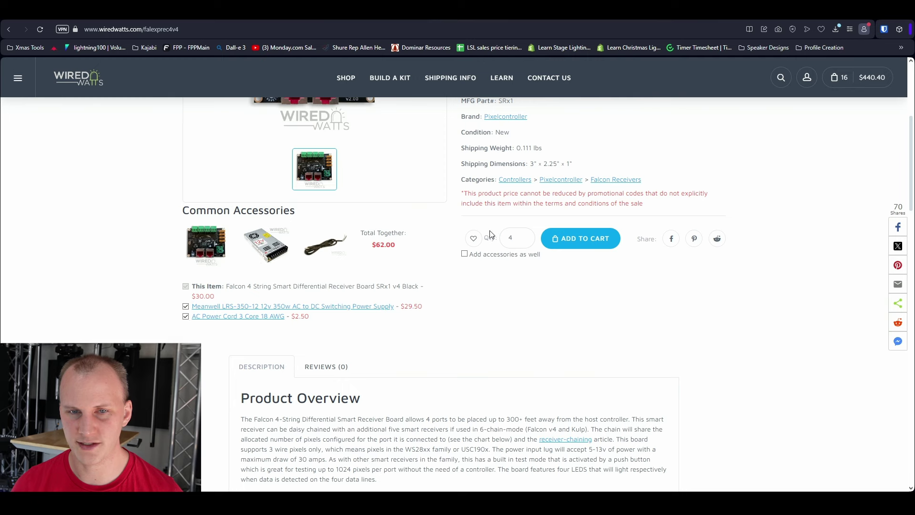
click(578, 241)
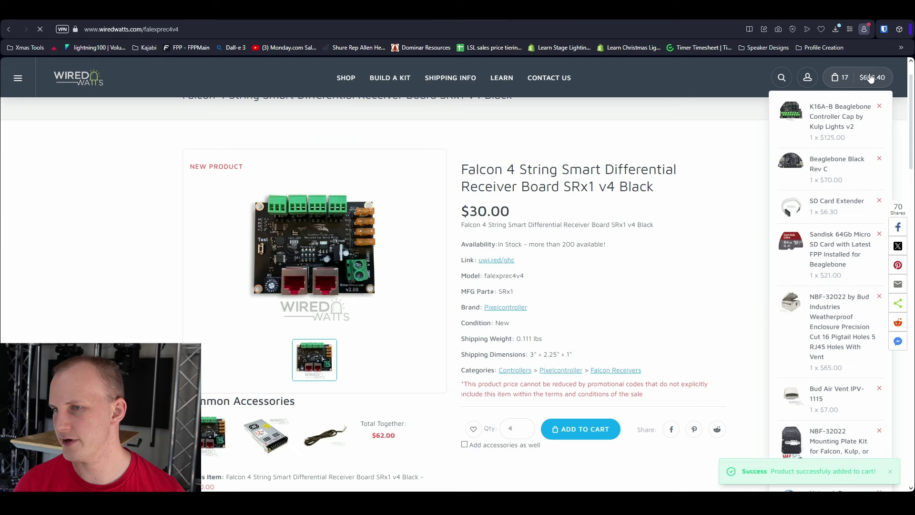
Step: Check the $688.40 cart subtotal and go to the WiredWatts cost cell in the spreadsheet
click(871, 78)
scroll(487, 241, down, 5)
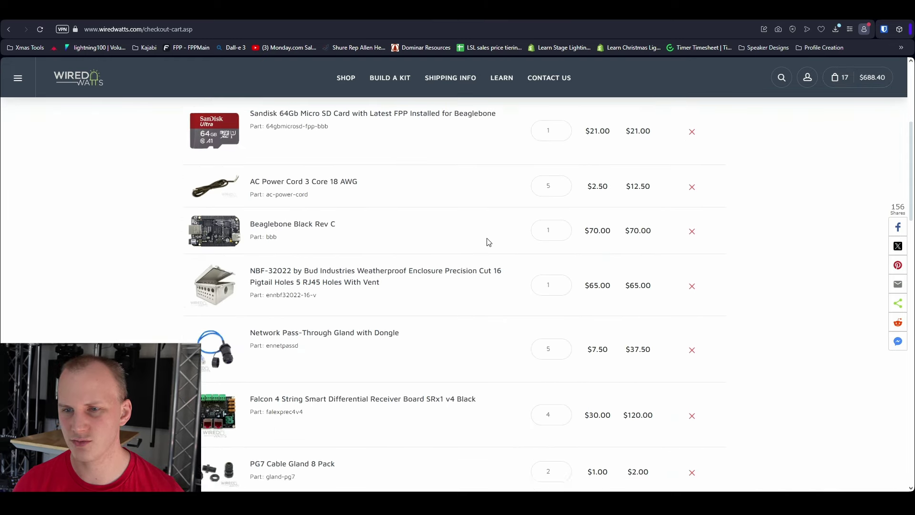
scroll(488, 240, down, 15)
scroll(486, 241, up, 6)
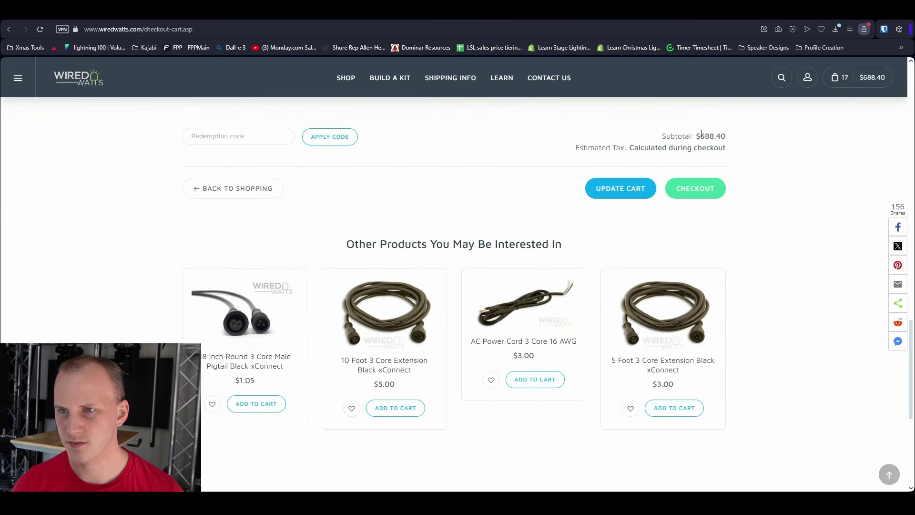
drag(702, 133, 725, 136)
click(725, 138)
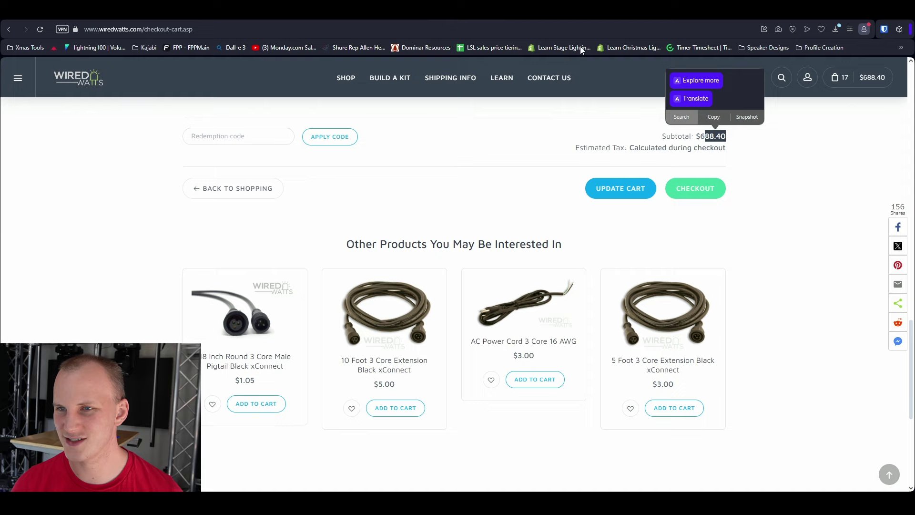
key(ctrl+Tab)
click(128, 173)
click(81, 155)
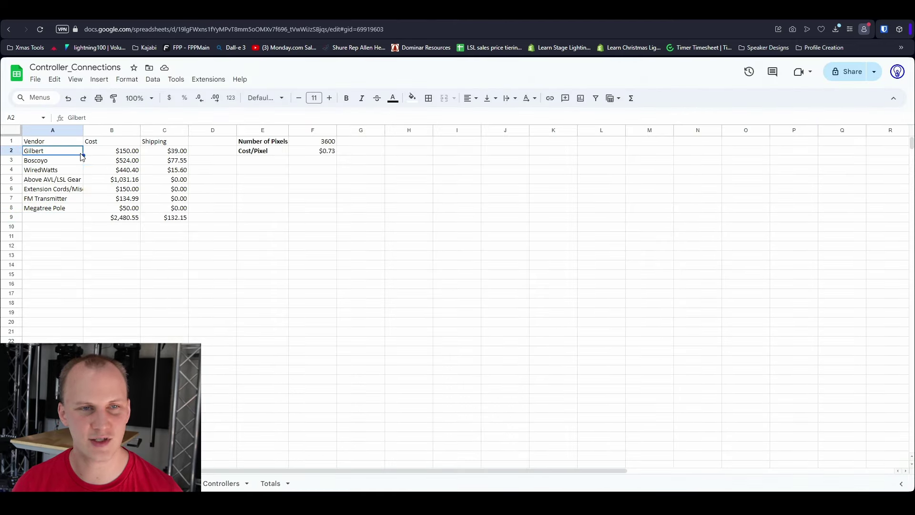
Step: Set WiredWatts to $688.40 cost and $25 shipping, bringing Cost/Pixel to $0.80
click(113, 169)
text(688.4)
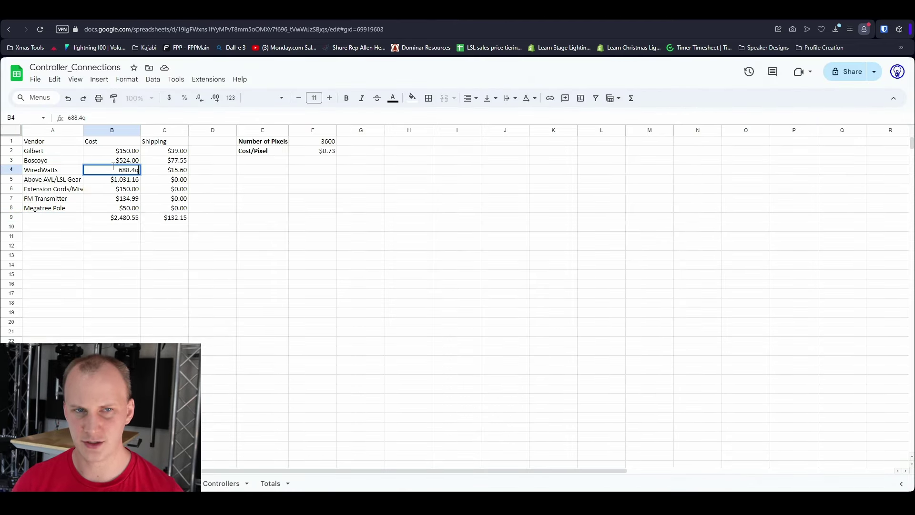
key(Tab)
text(25)
key(Return)
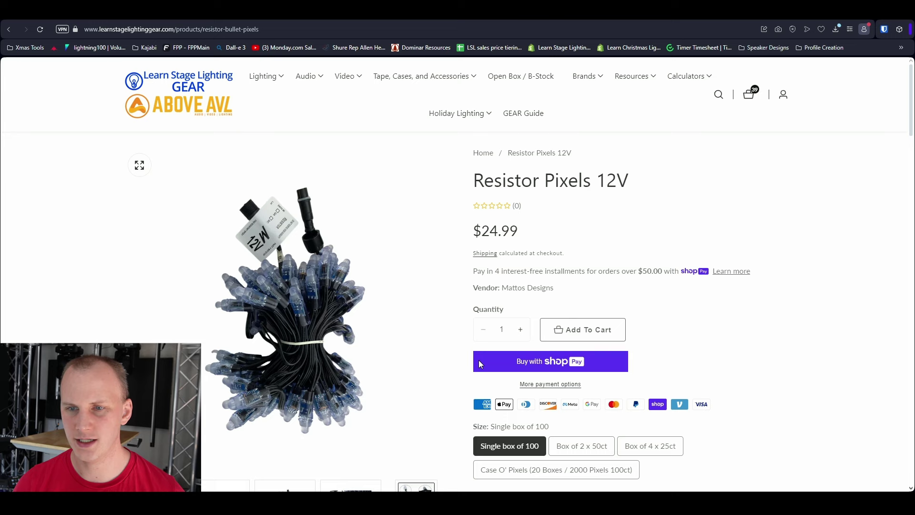
Step: Add 39 boxes of Resistor Pixels 12V to the cart, subtotal $1,118.91
click(502, 322)
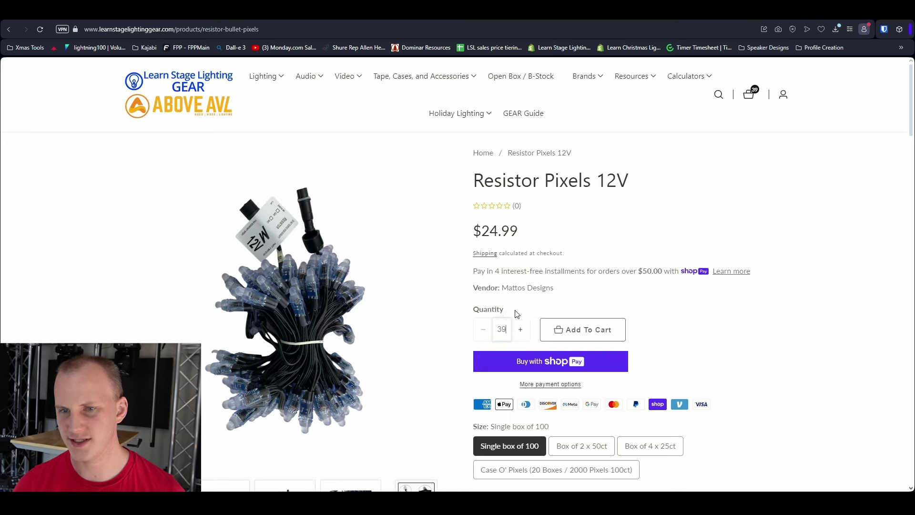
click(611, 341)
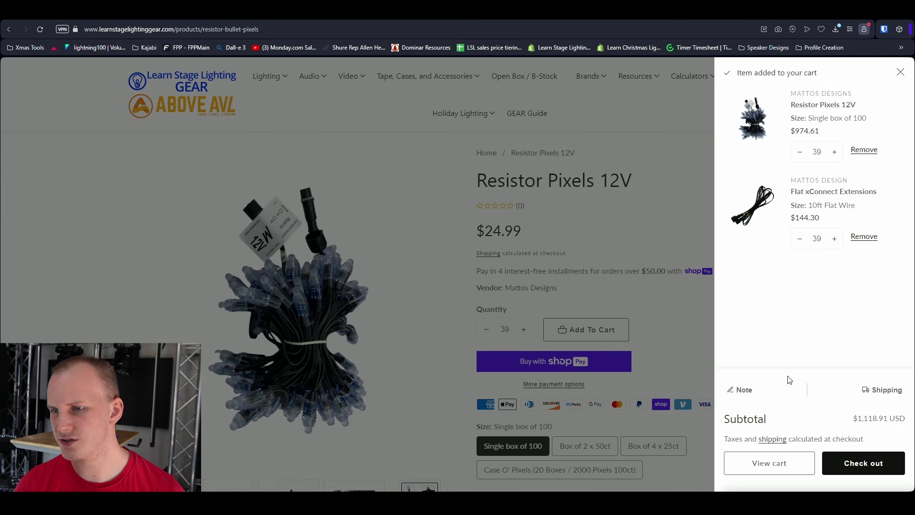
drag(859, 421, 887, 420)
key(ctrl+Tab)
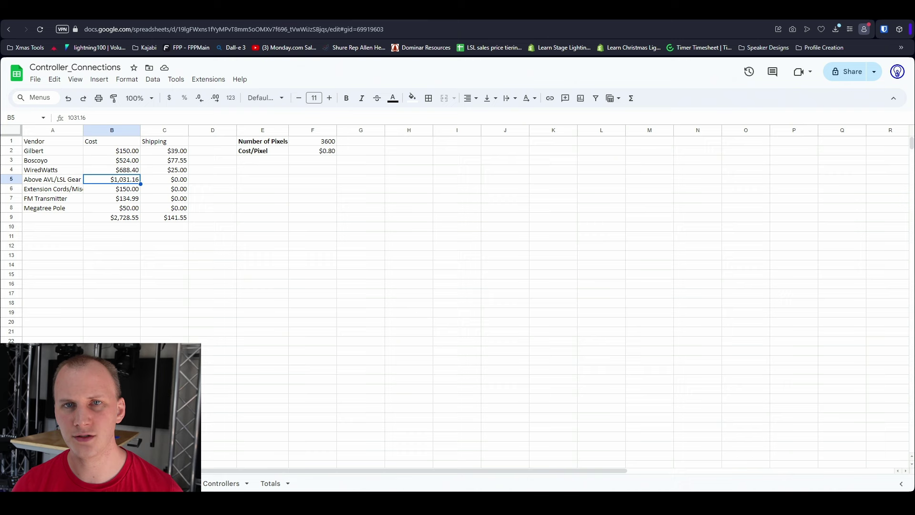
text(1118.91)
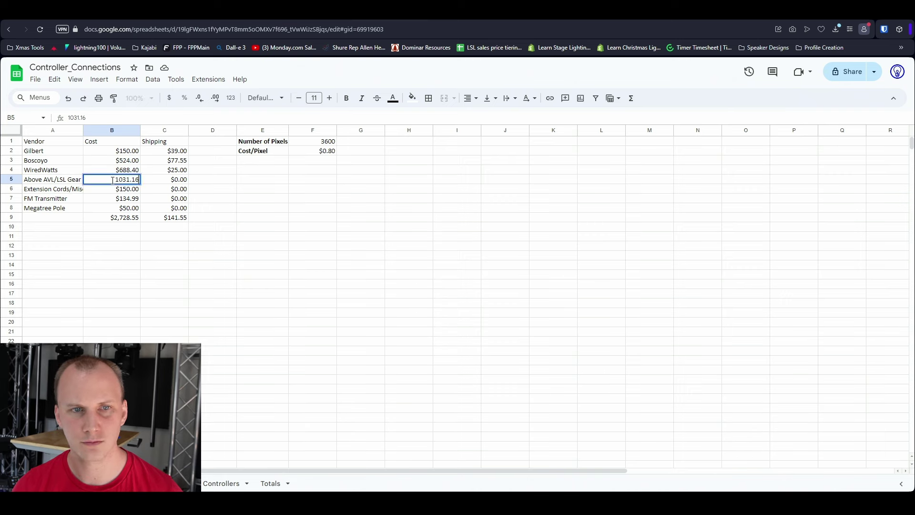
key(Return)
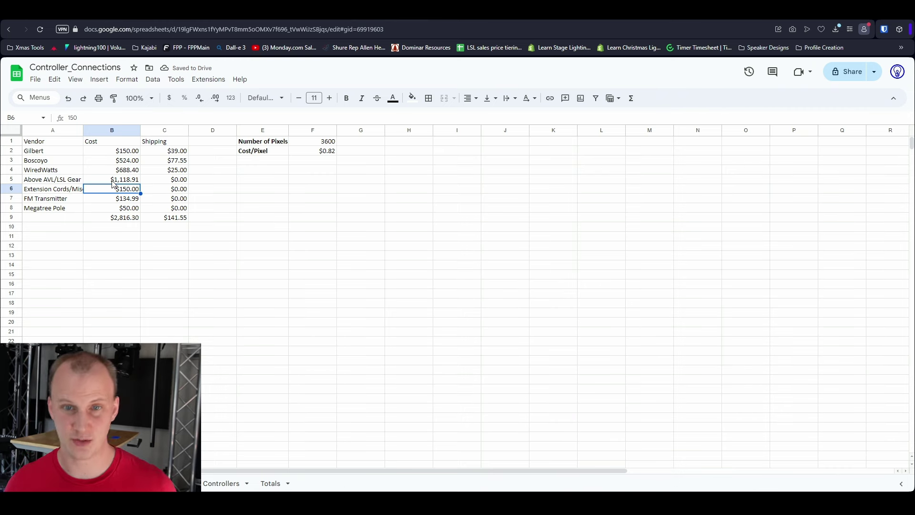
key(ctrl+z)
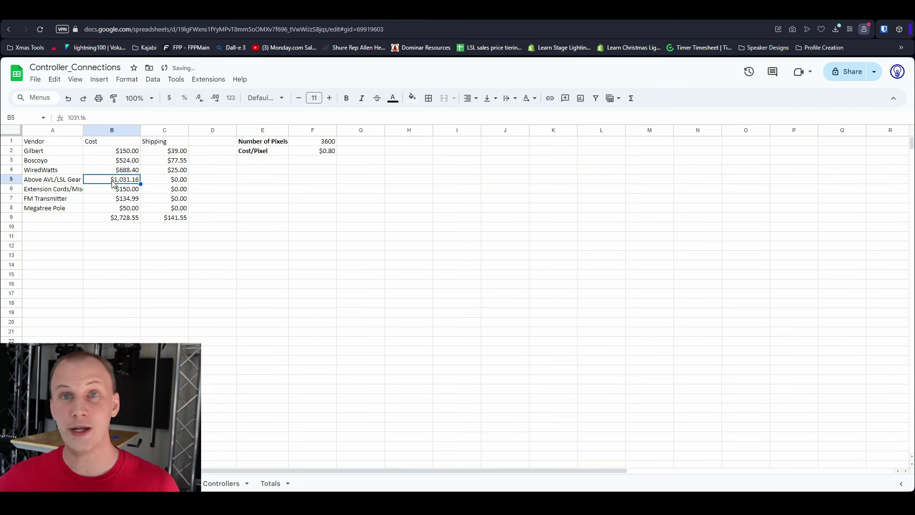